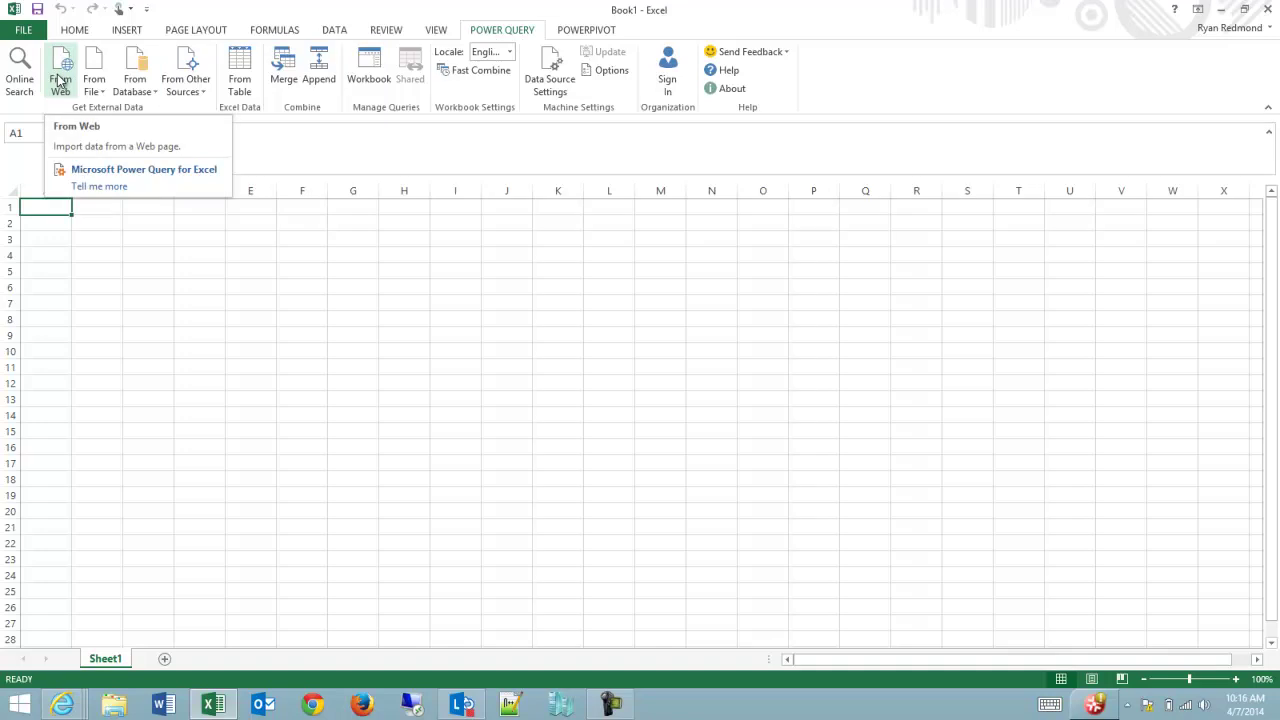
Step: Review the From File and From Database import sources, then show the From Other Sources list
click(95, 84)
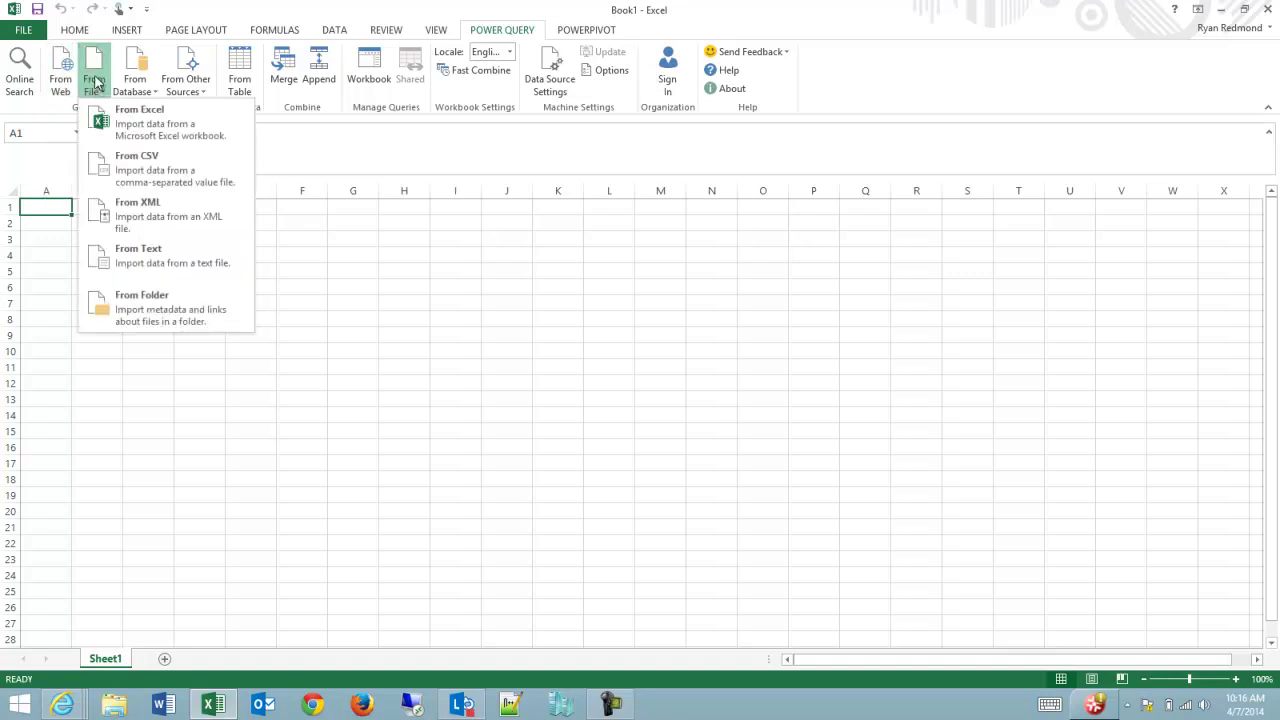
click(133, 80)
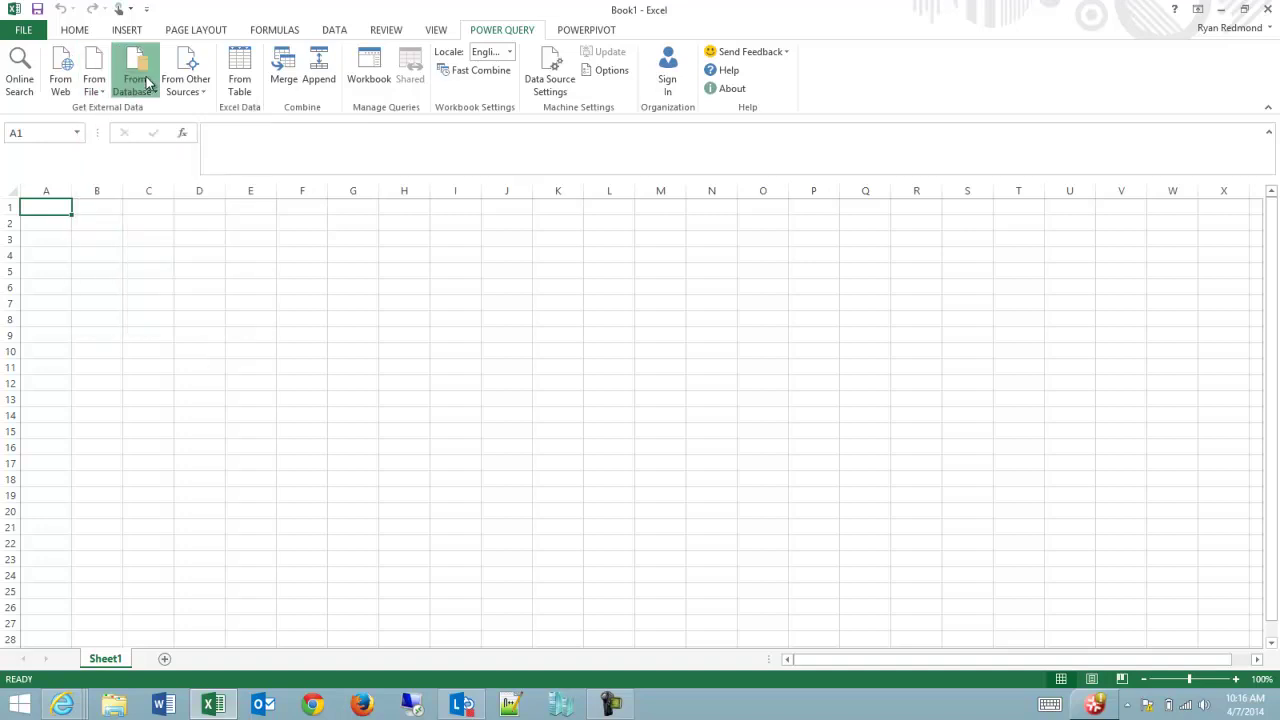
click(133, 80)
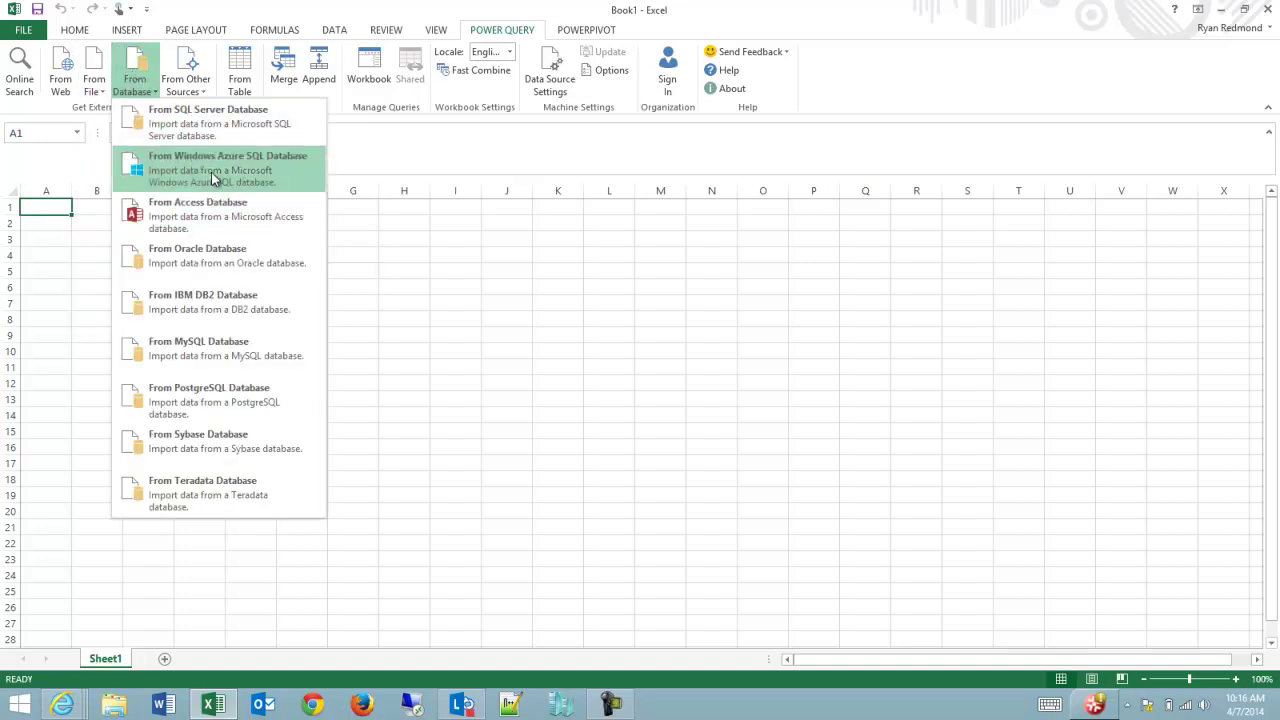
click(183, 82)
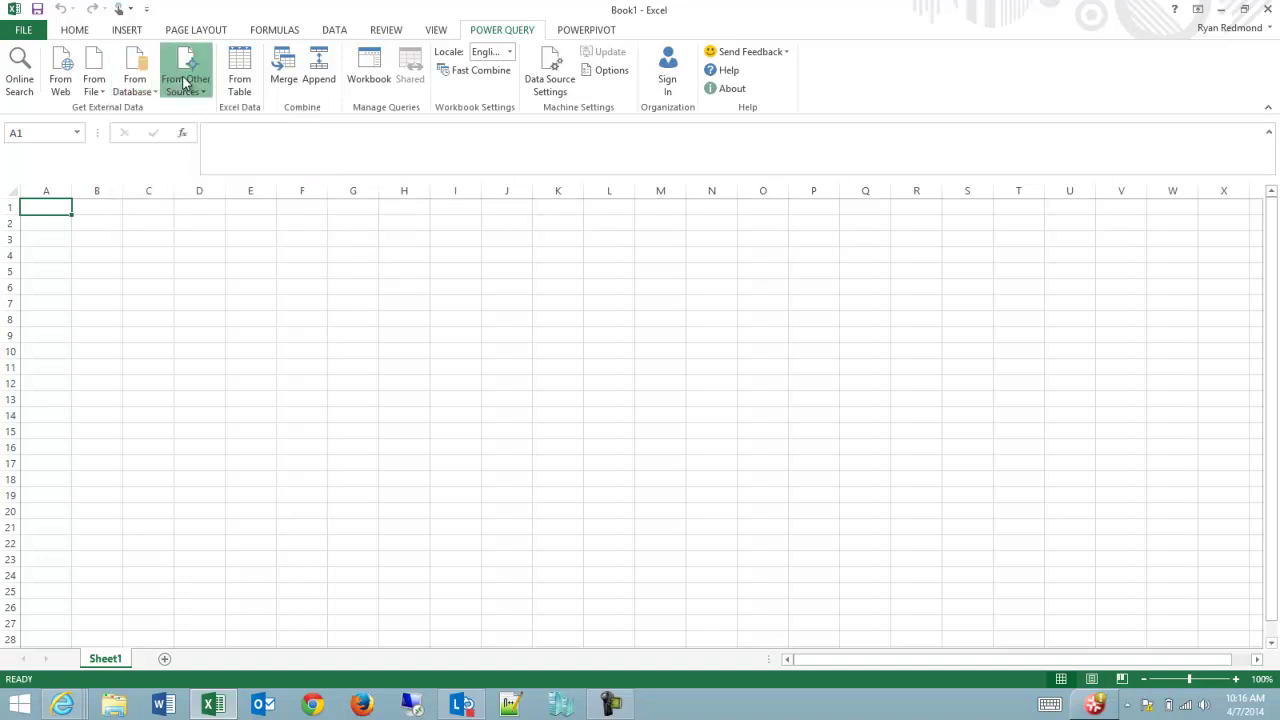
click(183, 82)
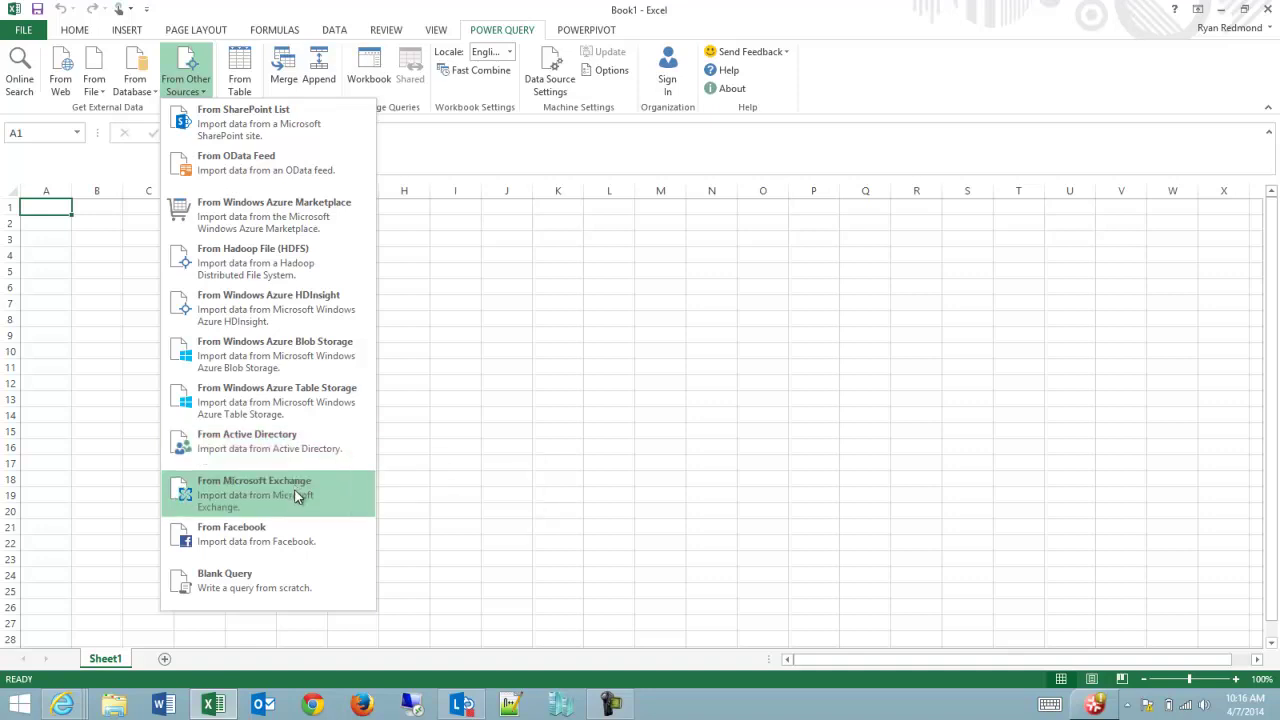
Step: Choose From OData Feed to start an OData import
click(259, 161)
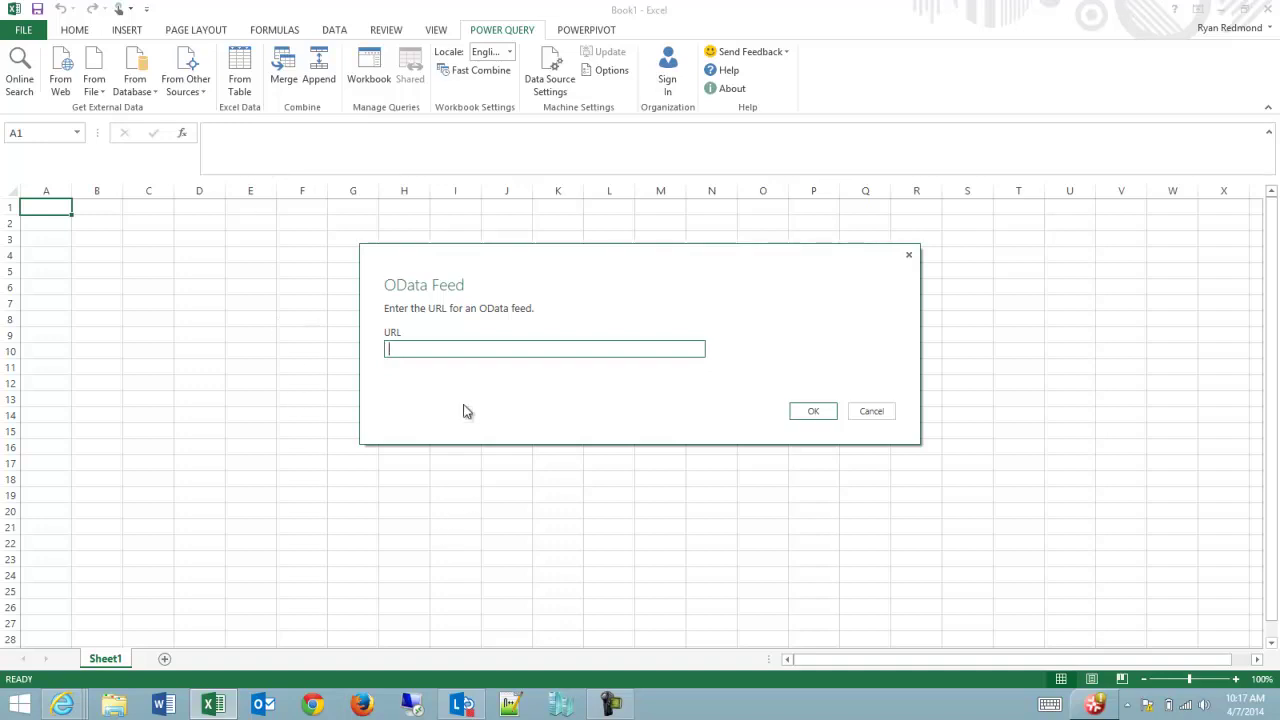
Step: In the CRM browser window, go to Settings > Customizations > Developer Resources
mouse_move(62, 705)
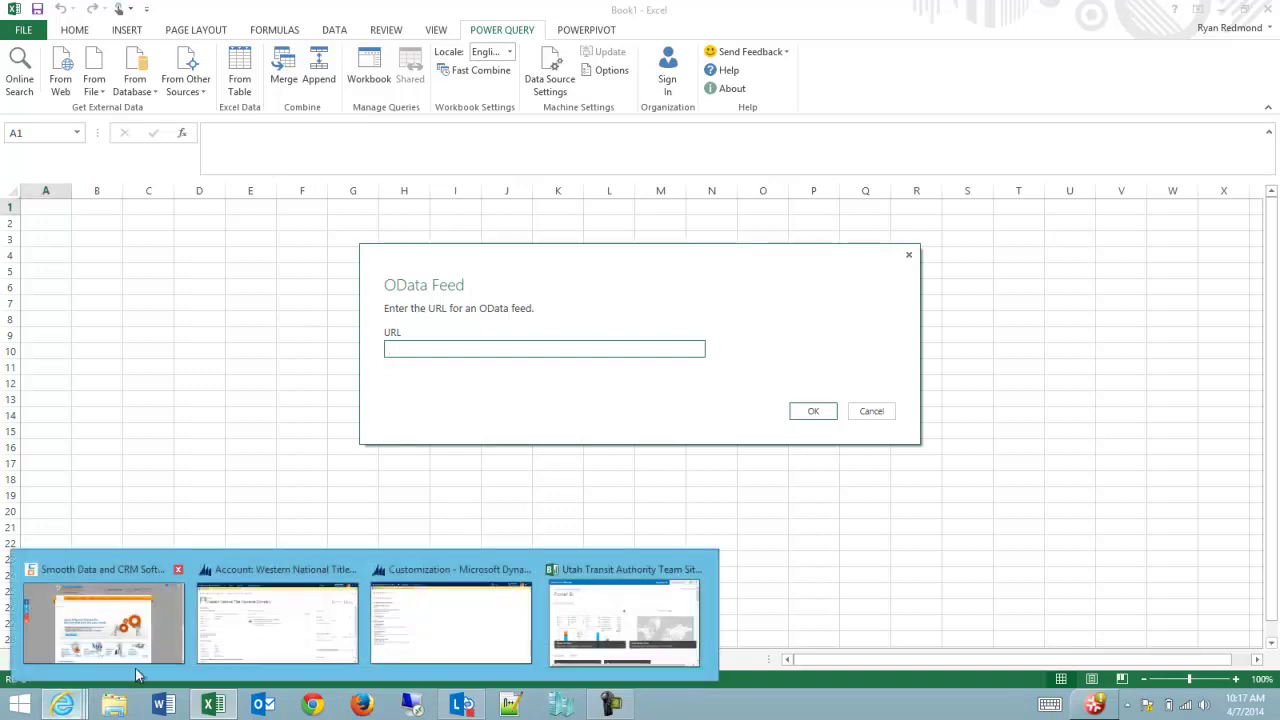
click(425, 570)
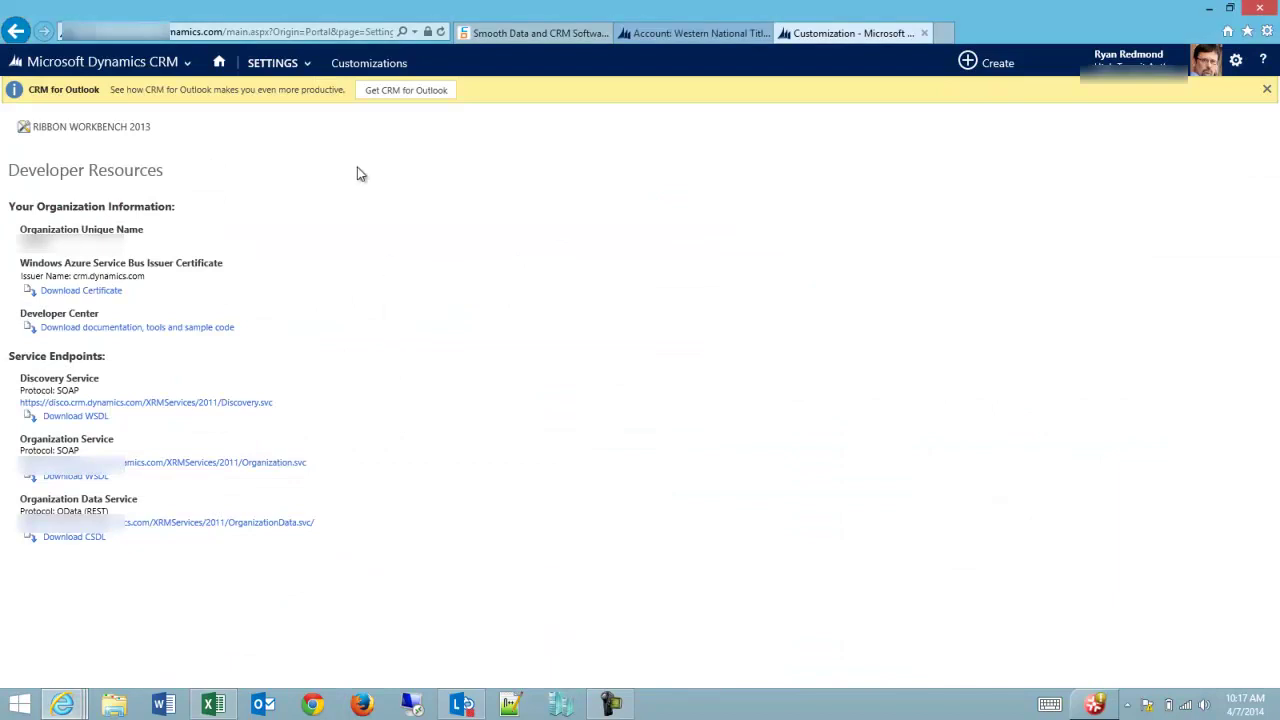
click(380, 62)
click(382, 61)
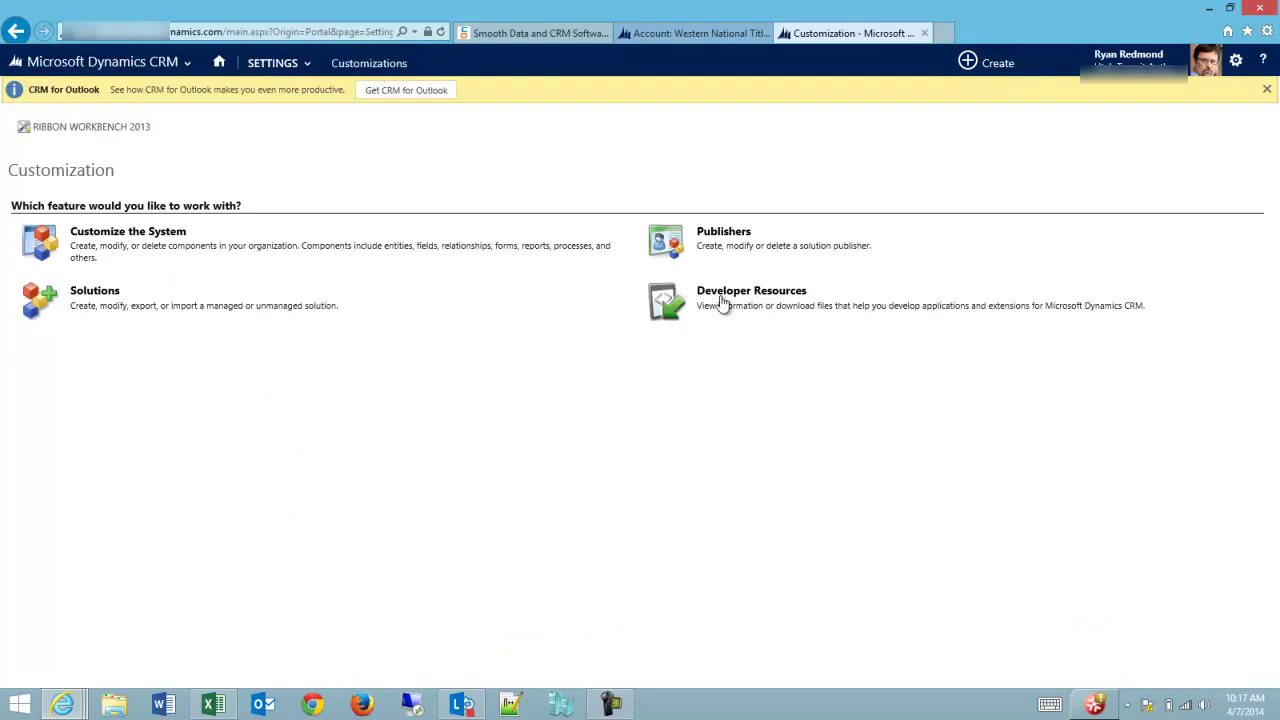
click(725, 302)
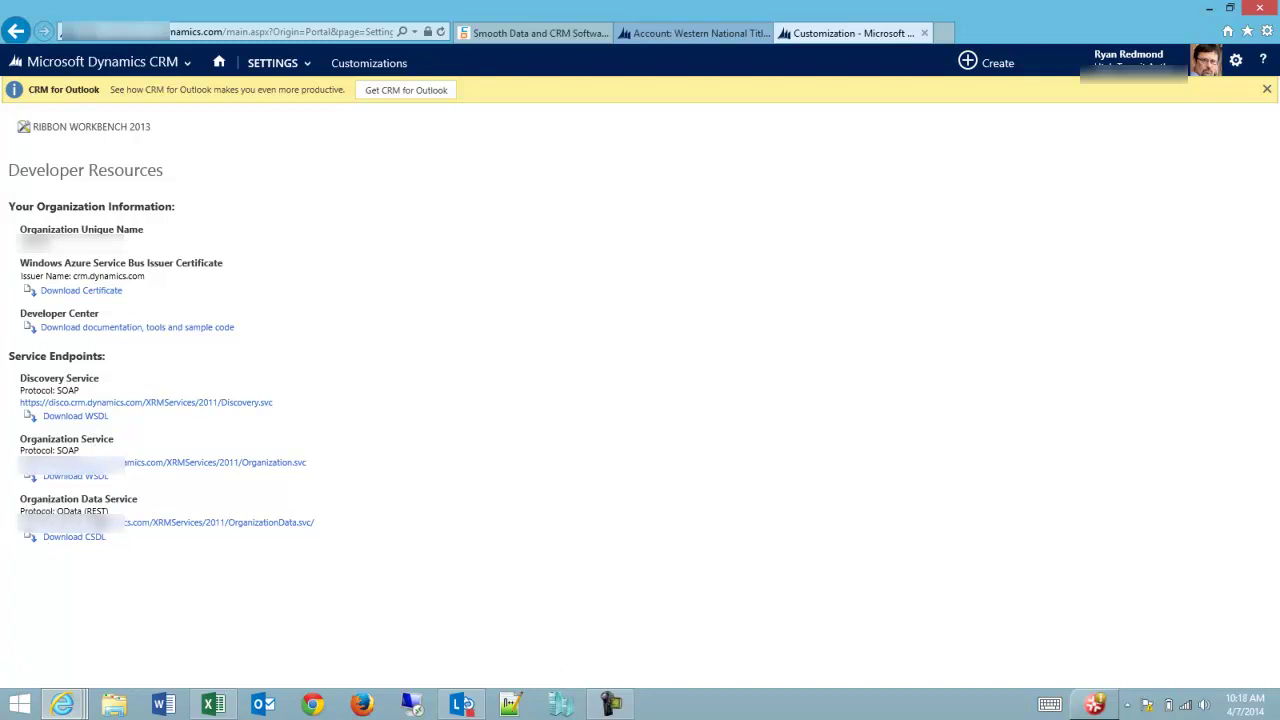
Step: Open the Organization Data Service endpoint, copy its URL, and minimize the browser
click(54, 530)
right_click(350, 38)
click(257, 84)
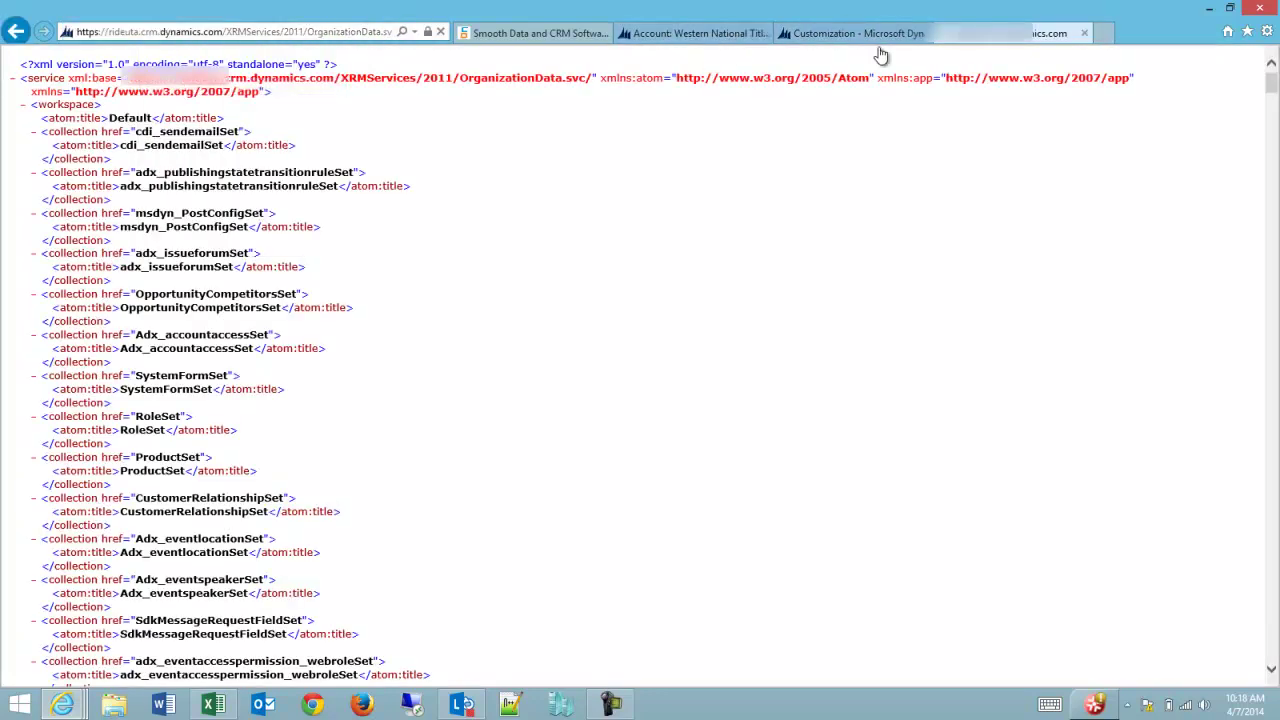
click(1209, 8)
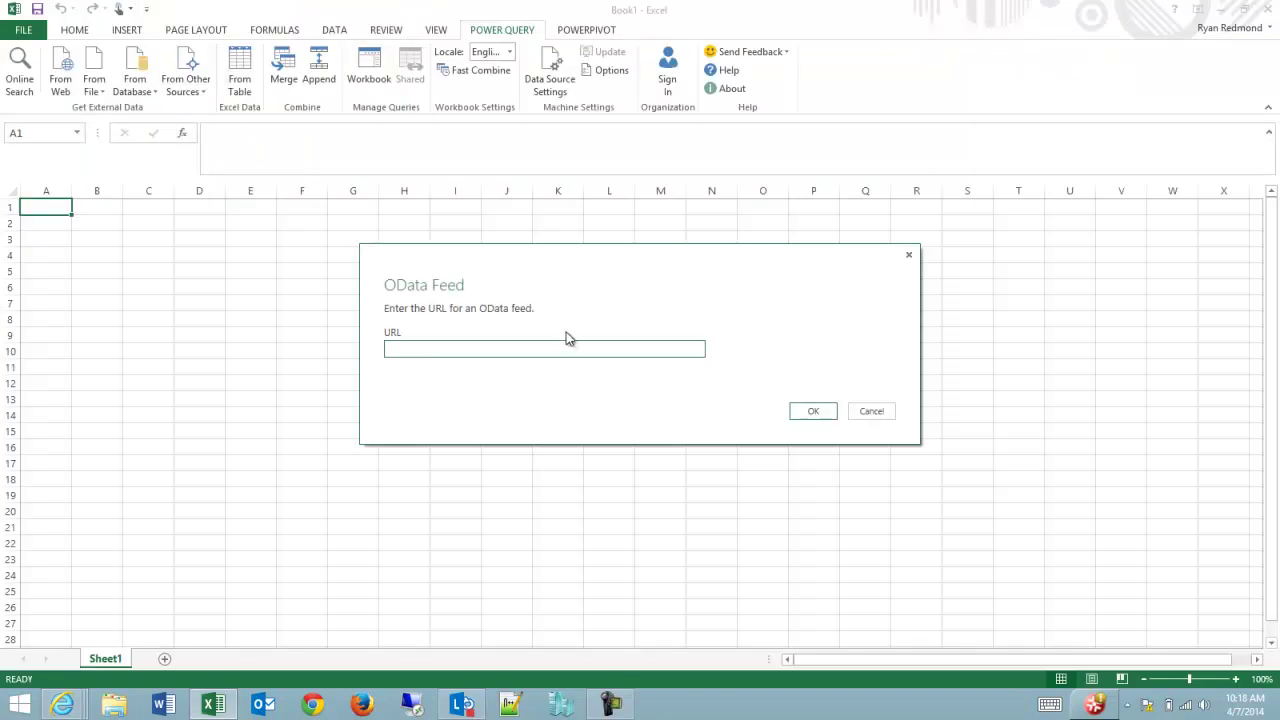
Step: Paste the OrganizationData.svc URL into the OData Feed dialog, confirm, and select the feed in Navigator
click(560, 346)
key(ctrl+v)
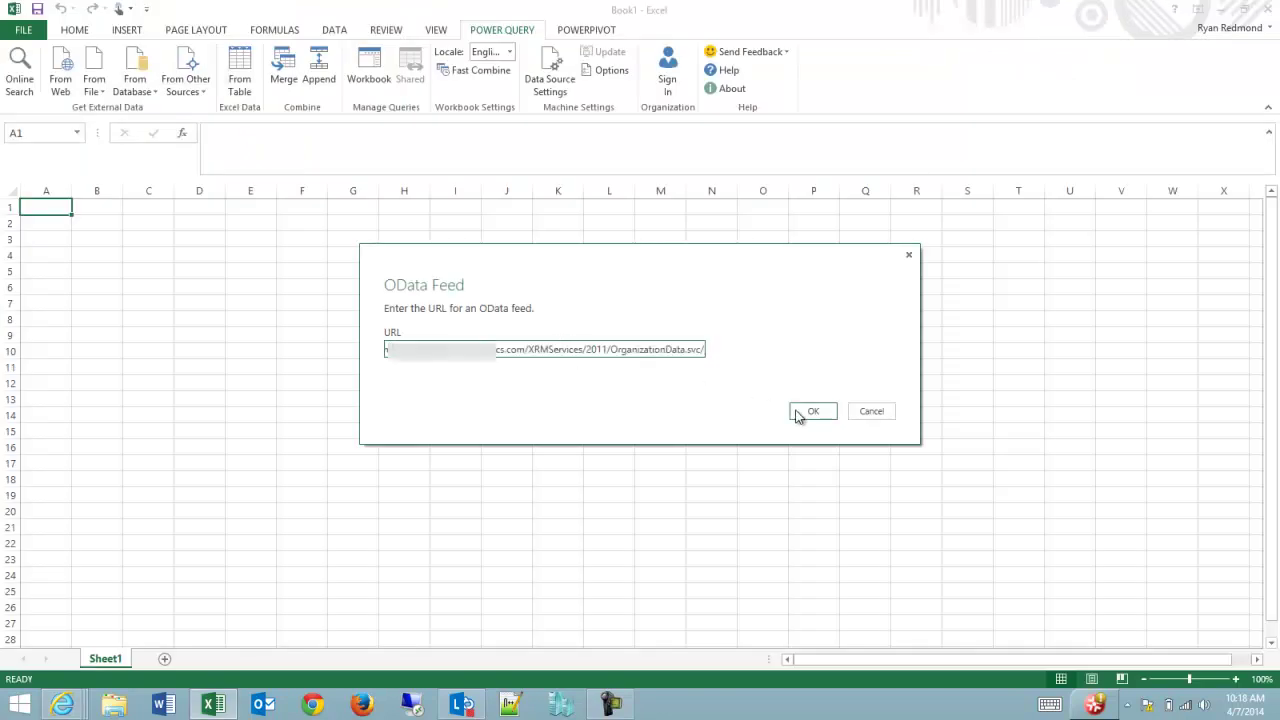
click(810, 412)
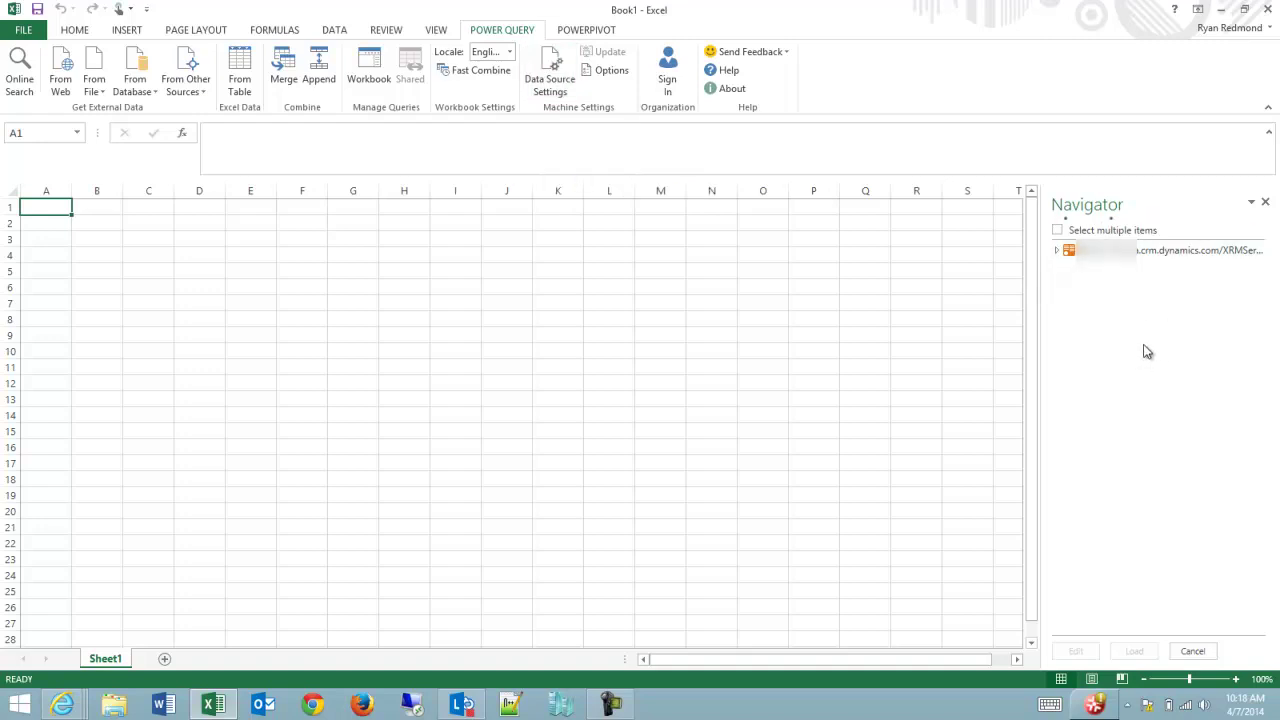
click(1072, 252)
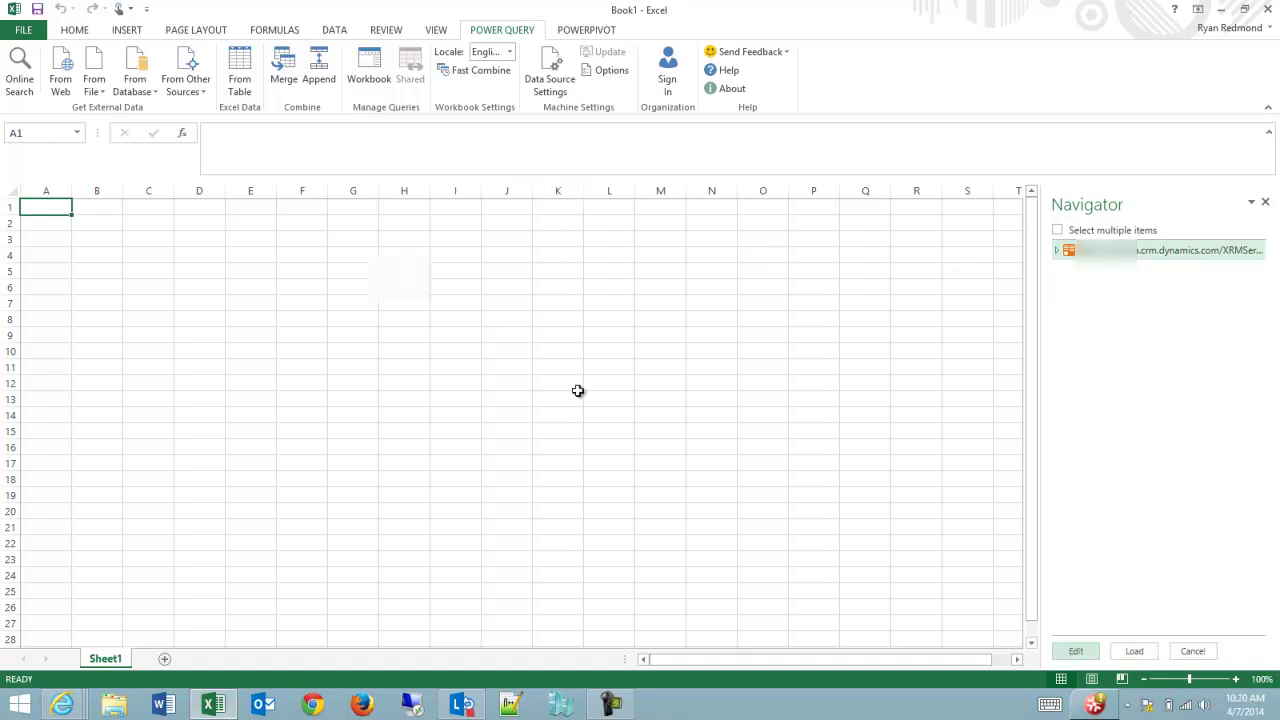
Step: Save Organizational account credentials for the OrganizationData.svc entry in Data Source Settings
click(547, 89)
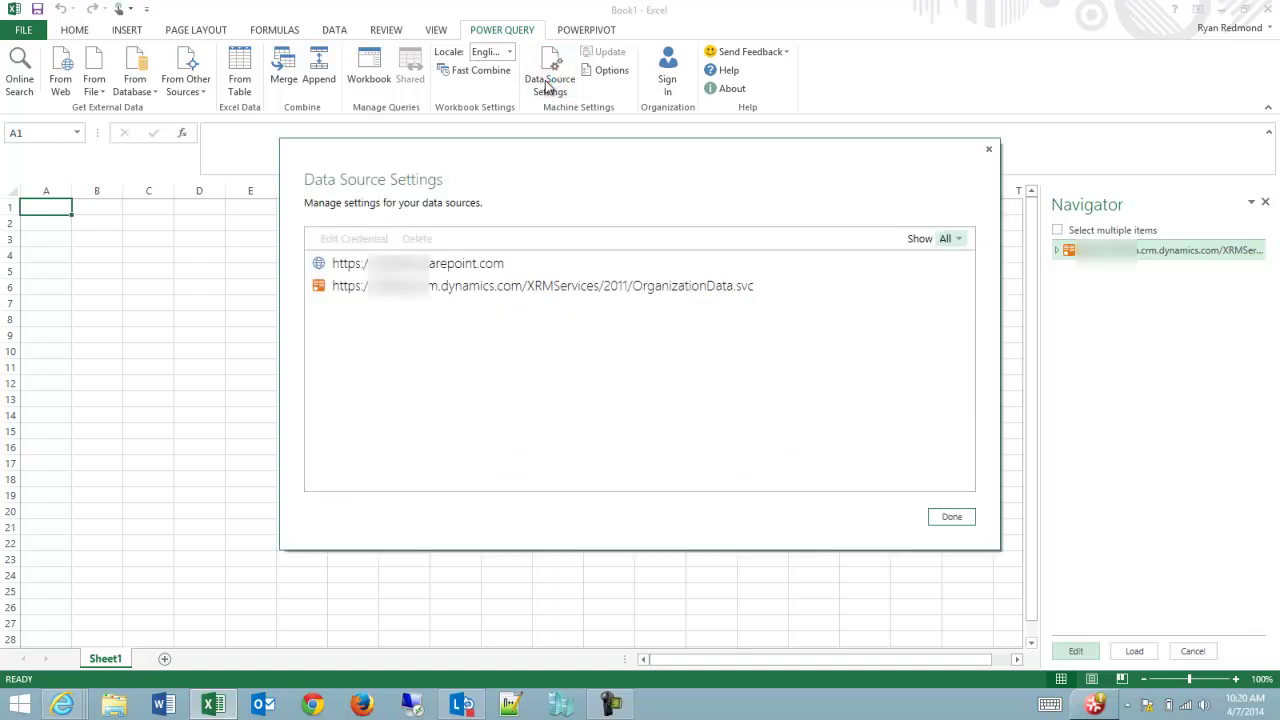
click(806, 288)
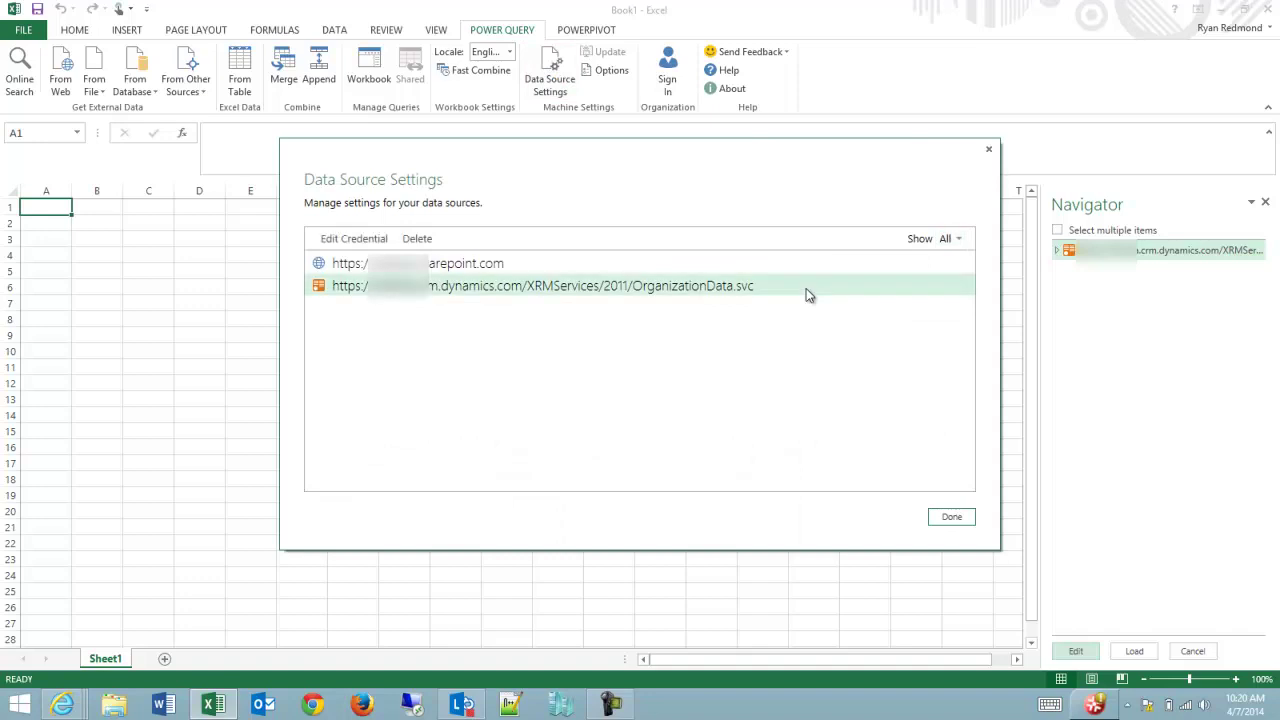
click(341, 242)
click(352, 239)
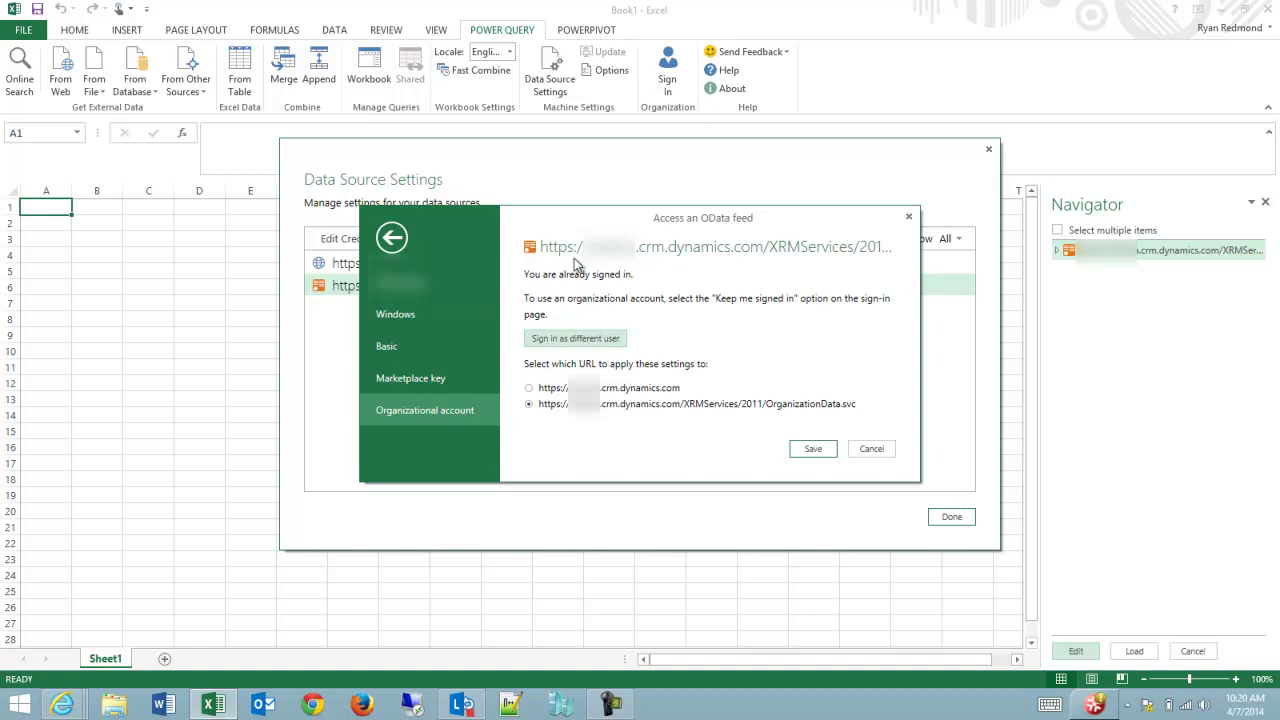
click(813, 449)
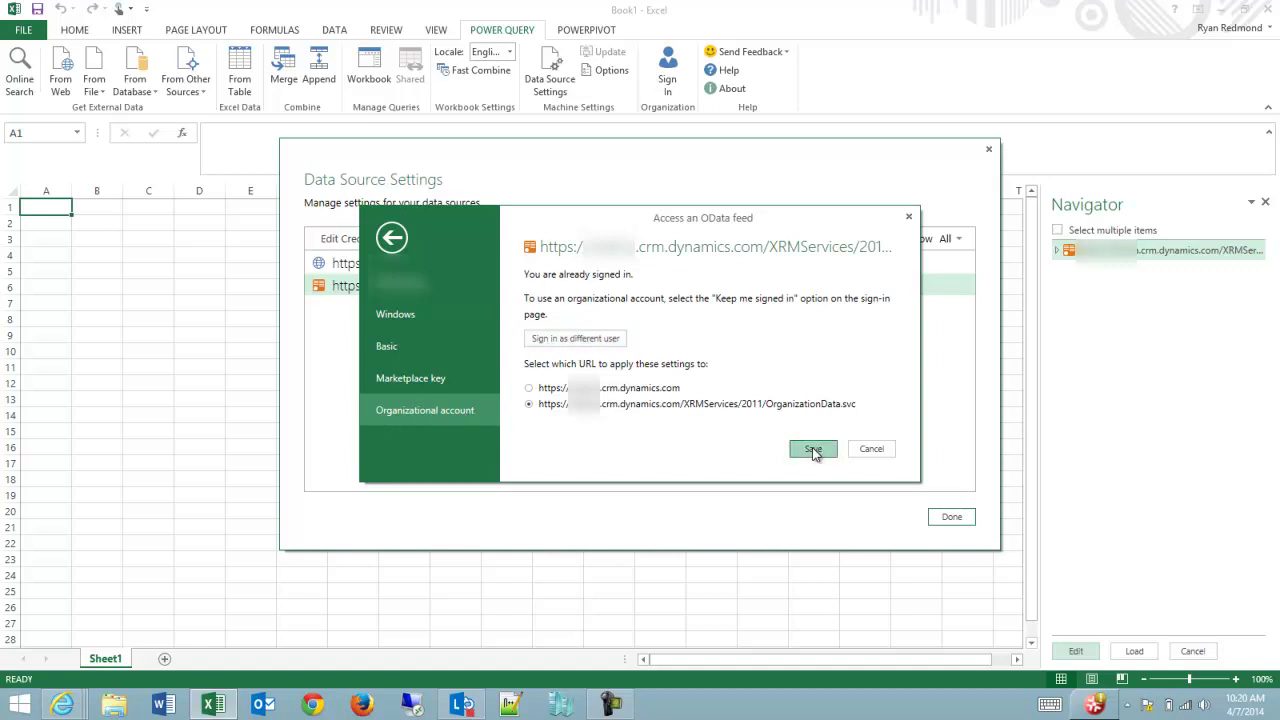
Step: Close Data Source Settings, expand the CRM feed and enable Select multiple items
click(958, 518)
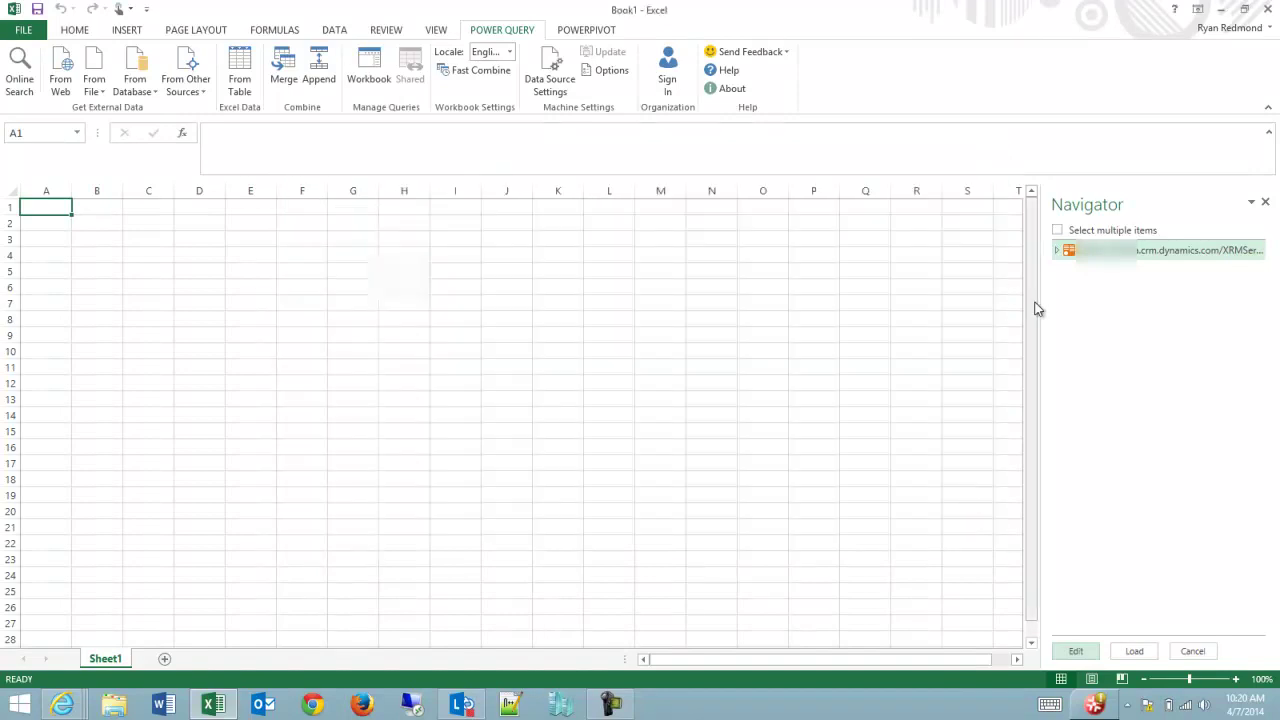
click(1059, 252)
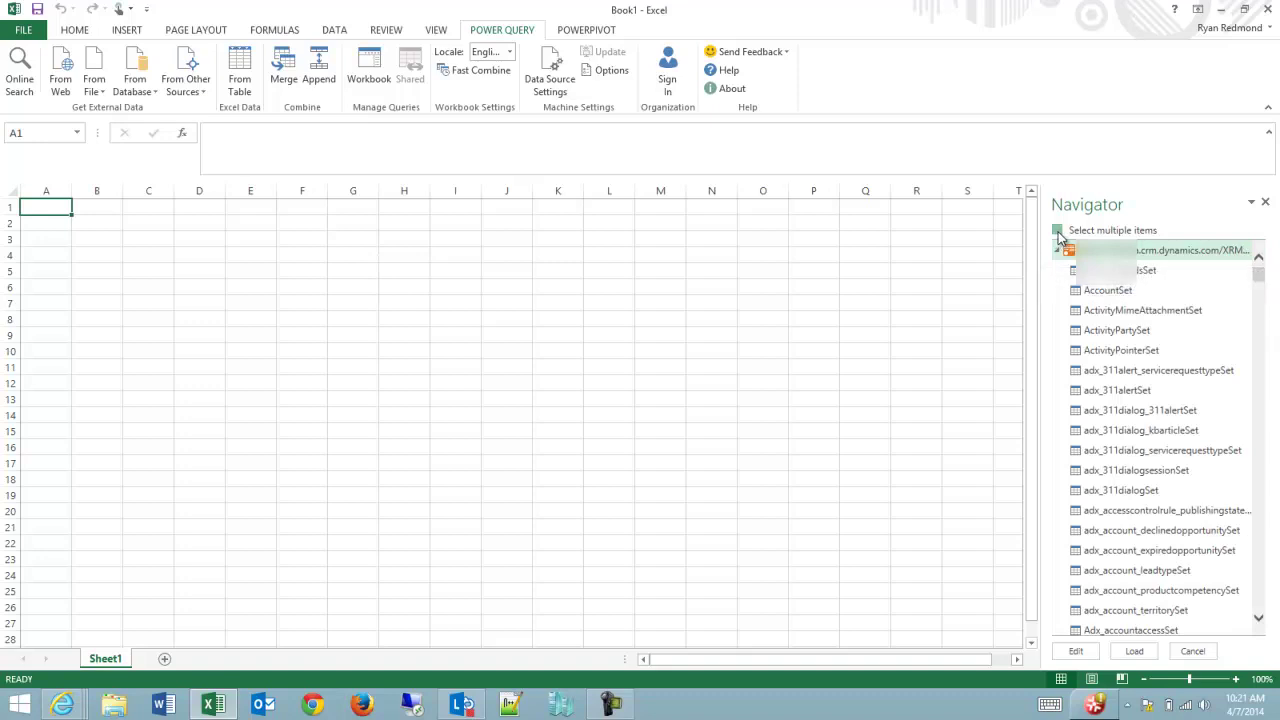
click(1058, 231)
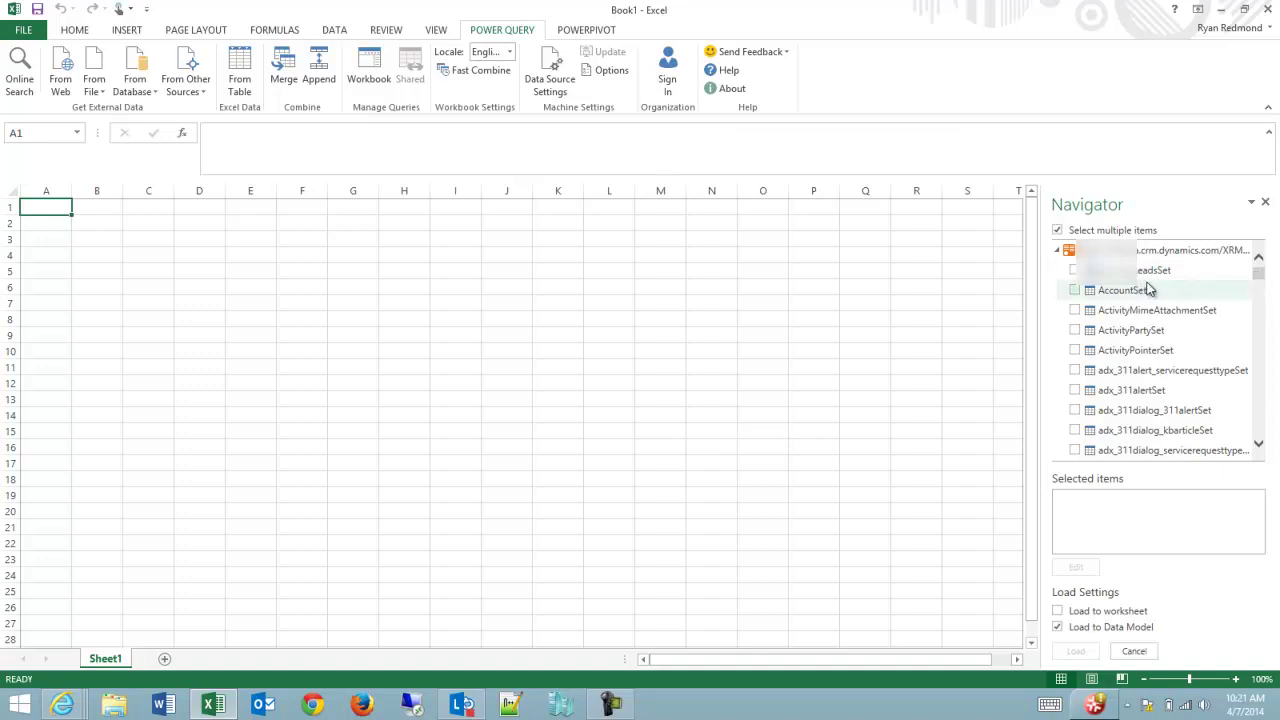
mouse_move(1264, 281)
mouse_down()
mouse_move(1267, 443)
mouse_move(1262, 268)
mouse_up()
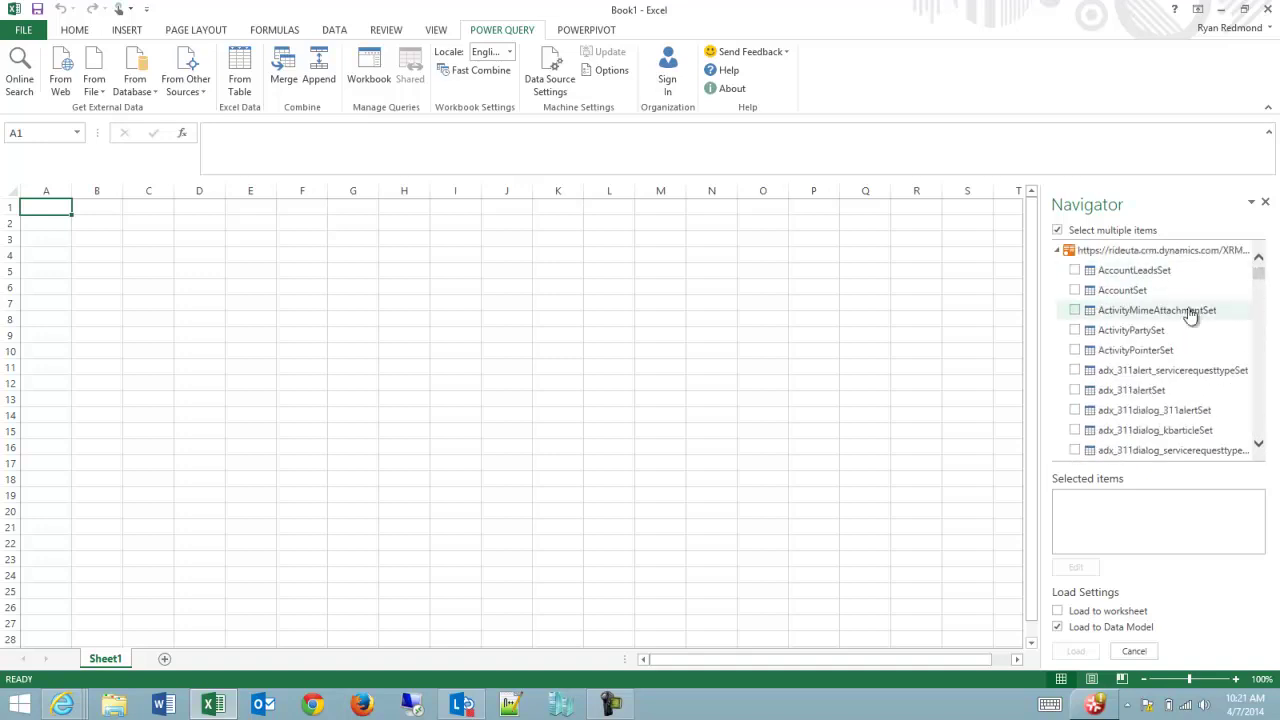
Step: Check AccountSet and OpportunitySet and enable loading them to the worksheet
click(1075, 290)
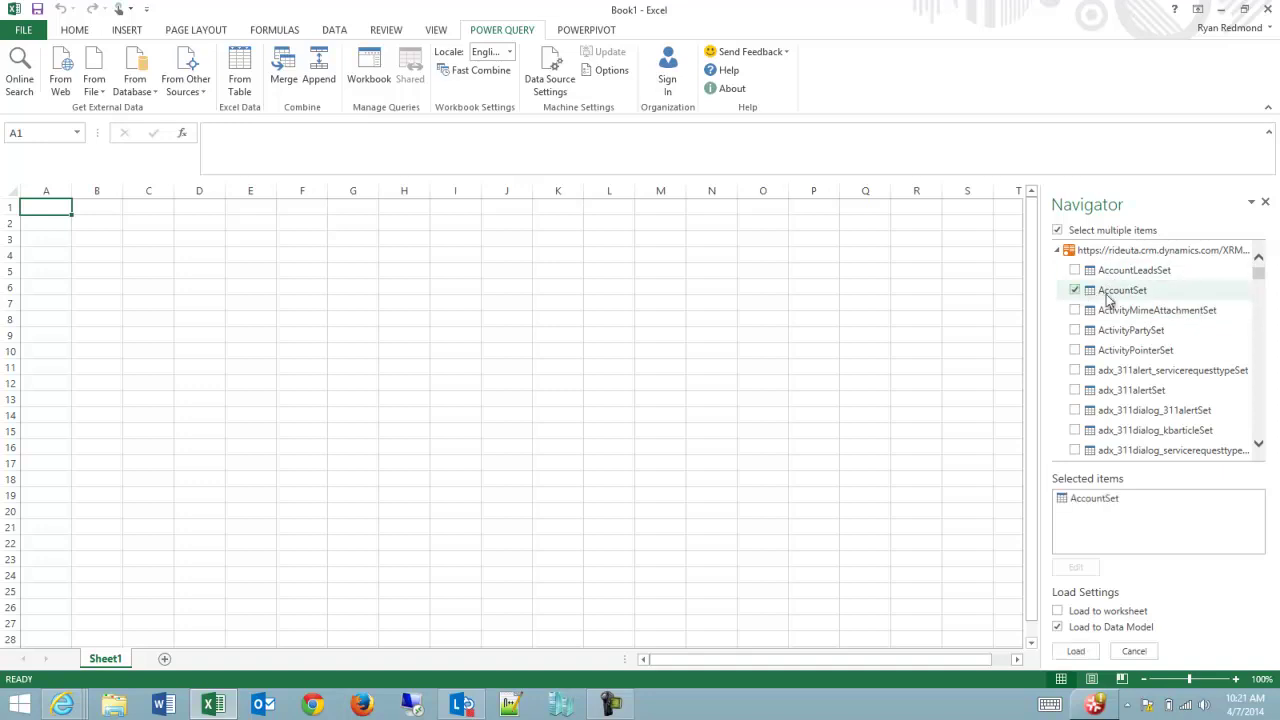
drag(1259, 280, 1262, 390)
click(1075, 356)
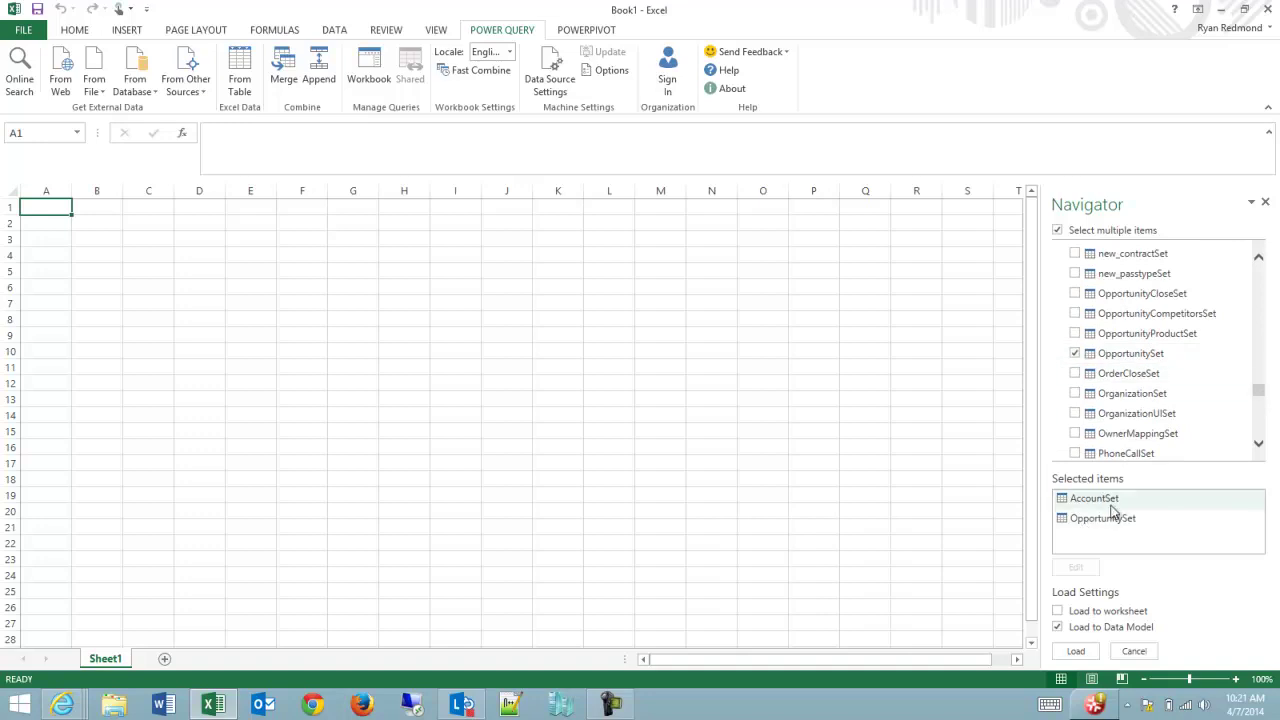
mouse_move(1112, 508)
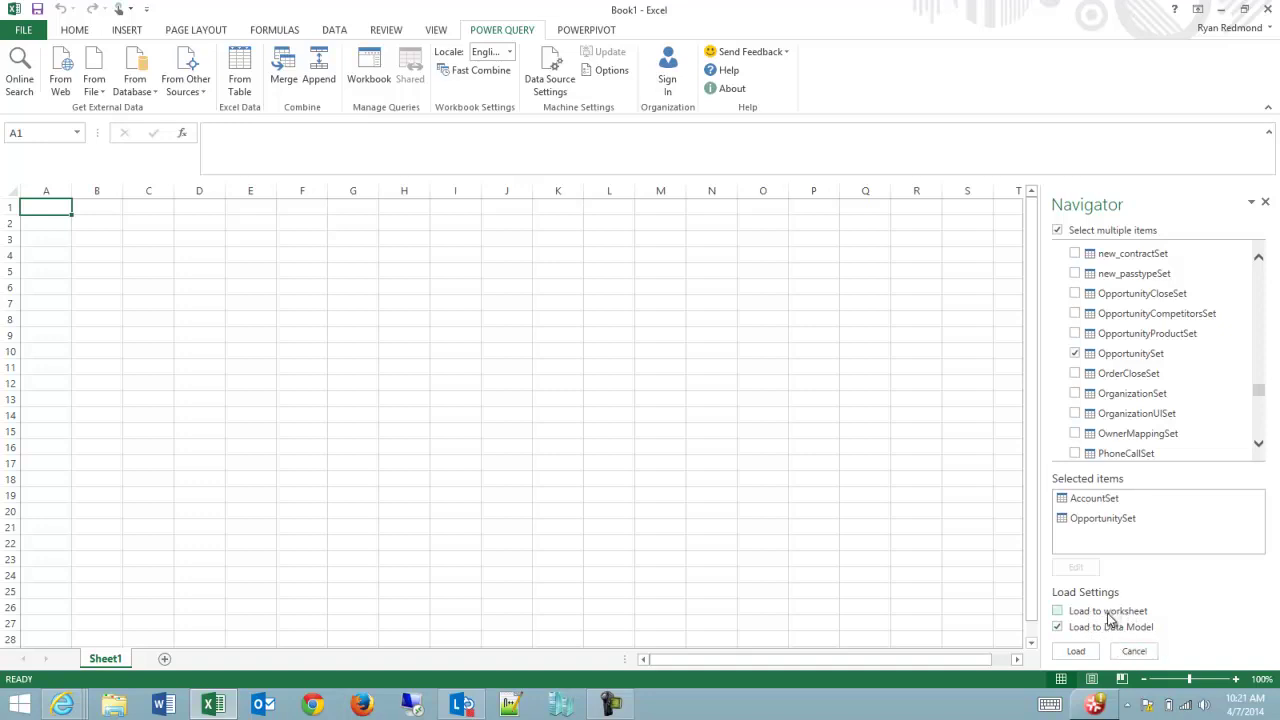
click(1108, 620)
click(1072, 652)
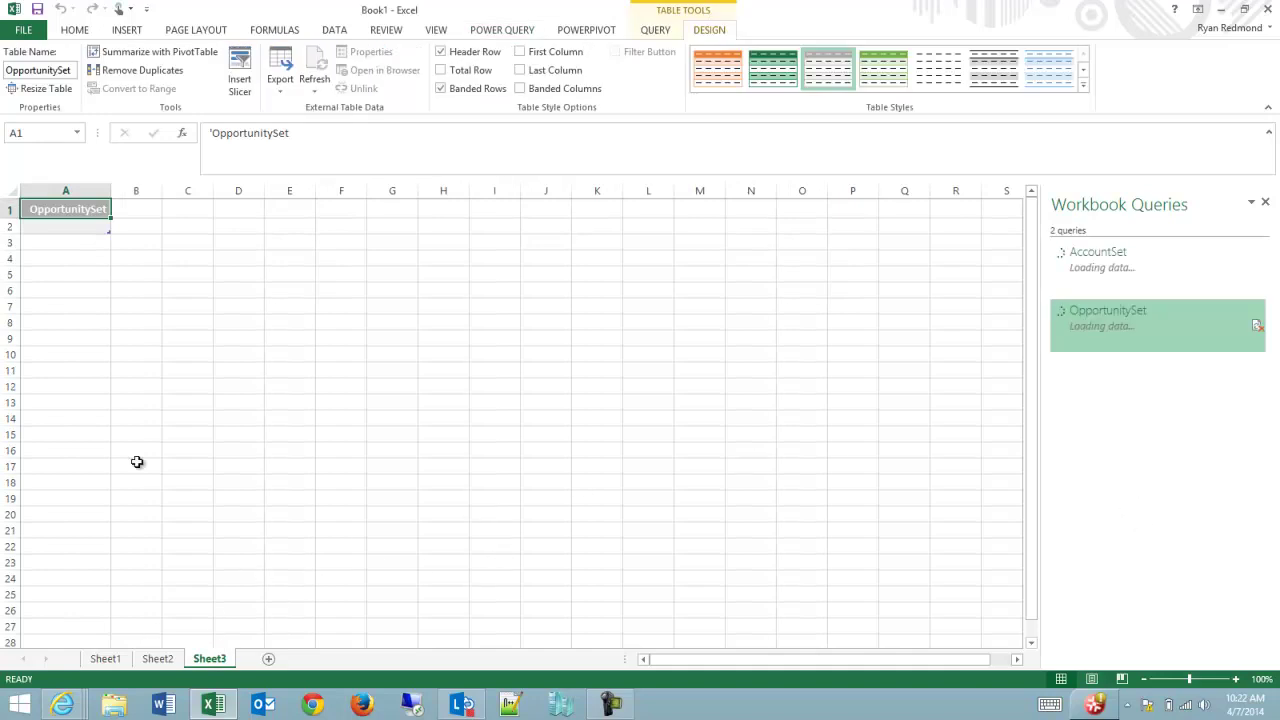
right_click(210, 660)
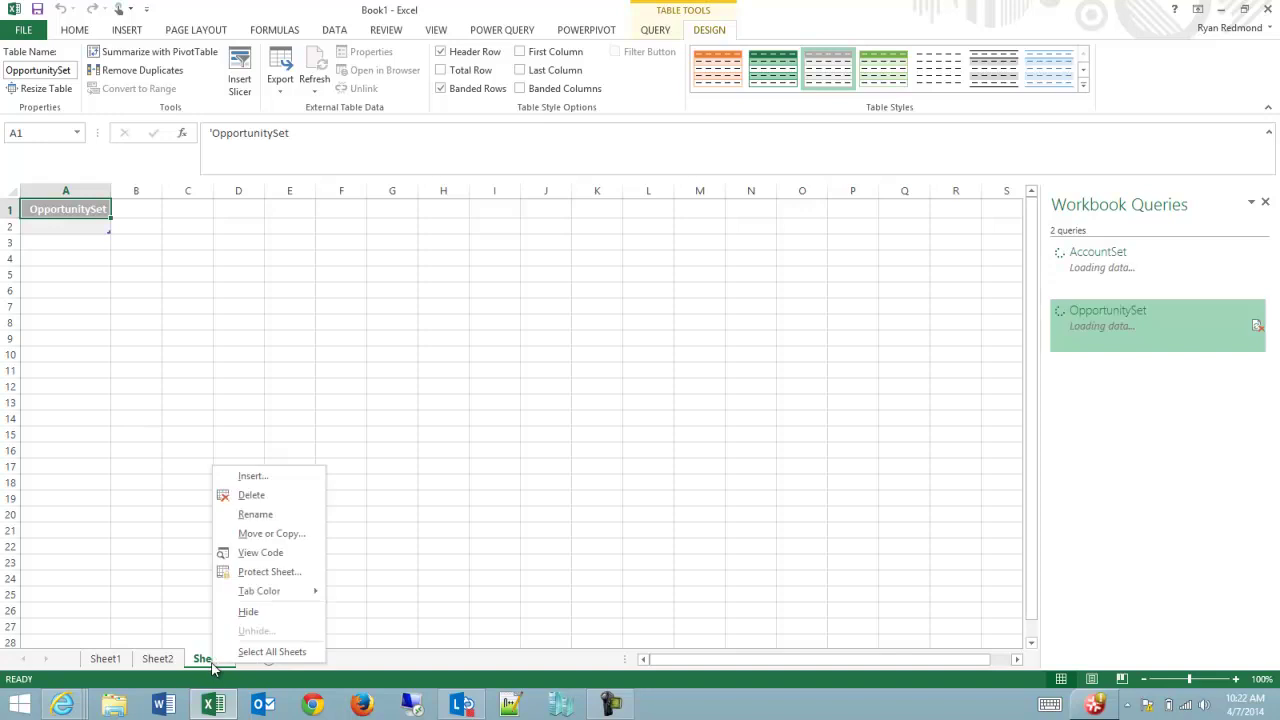
click(252, 515)
text(Opportunity)
click(157, 660)
right_click(155, 660)
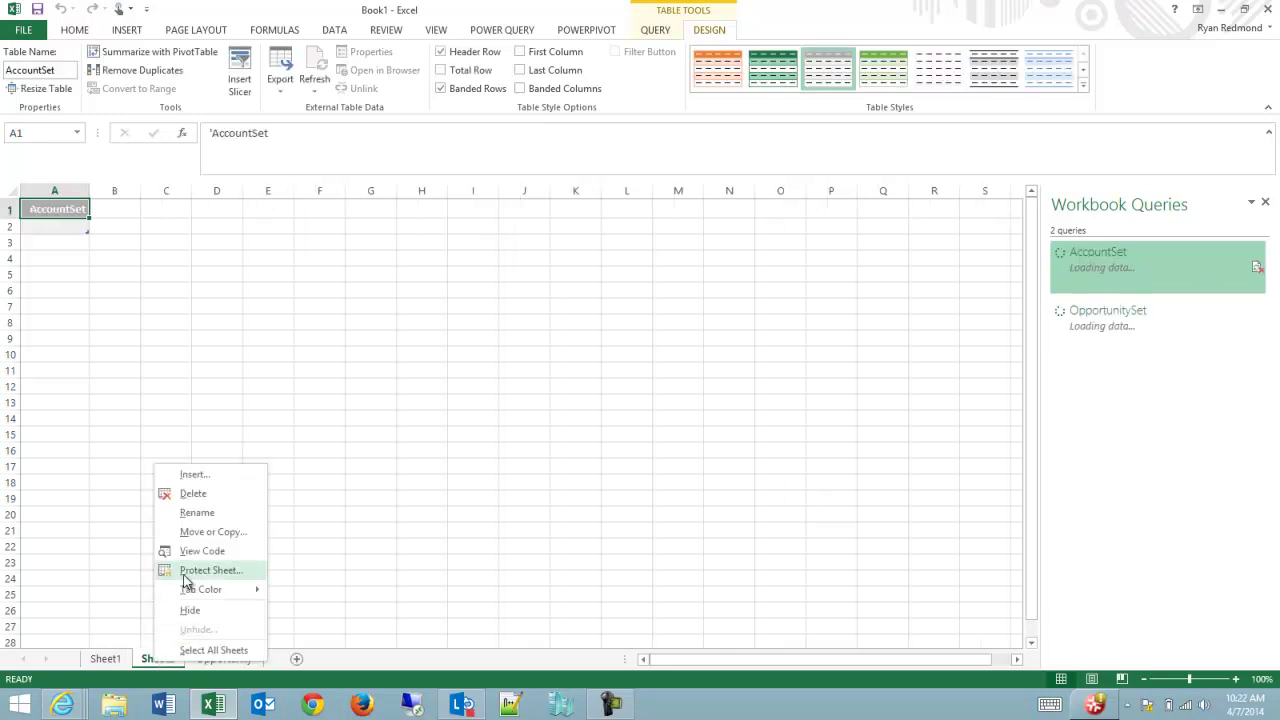
click(201, 516)
text(Adcount)
key(BackSpace)
key(BackSpace)
key(BackSpace)
key(BackSpace)
text(ount)
key(Return)
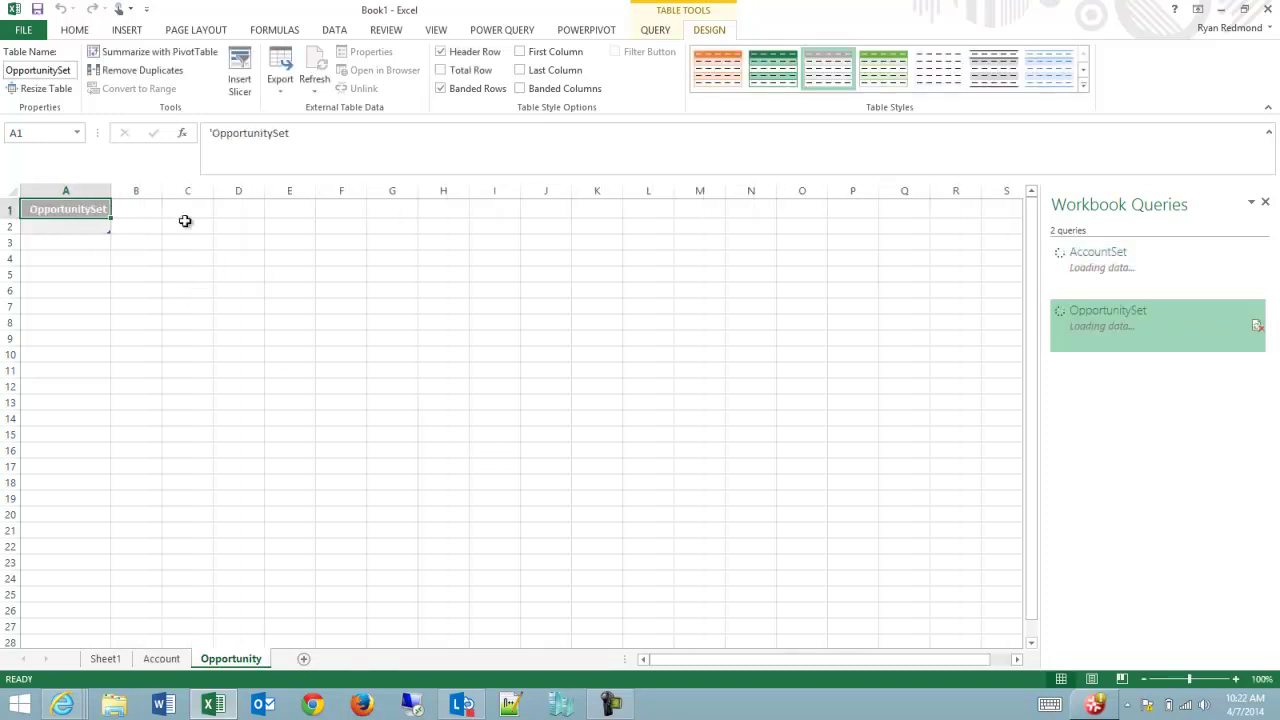
mouse_move(1123, 262)
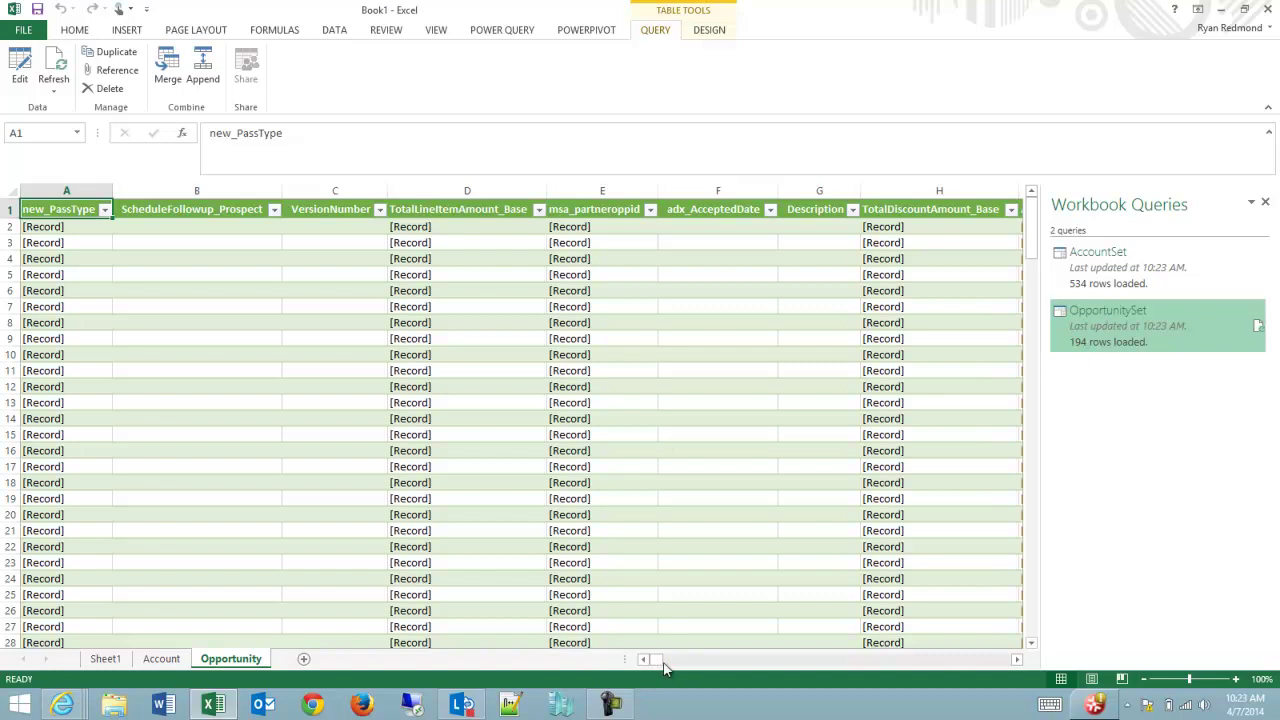
click(734, 662)
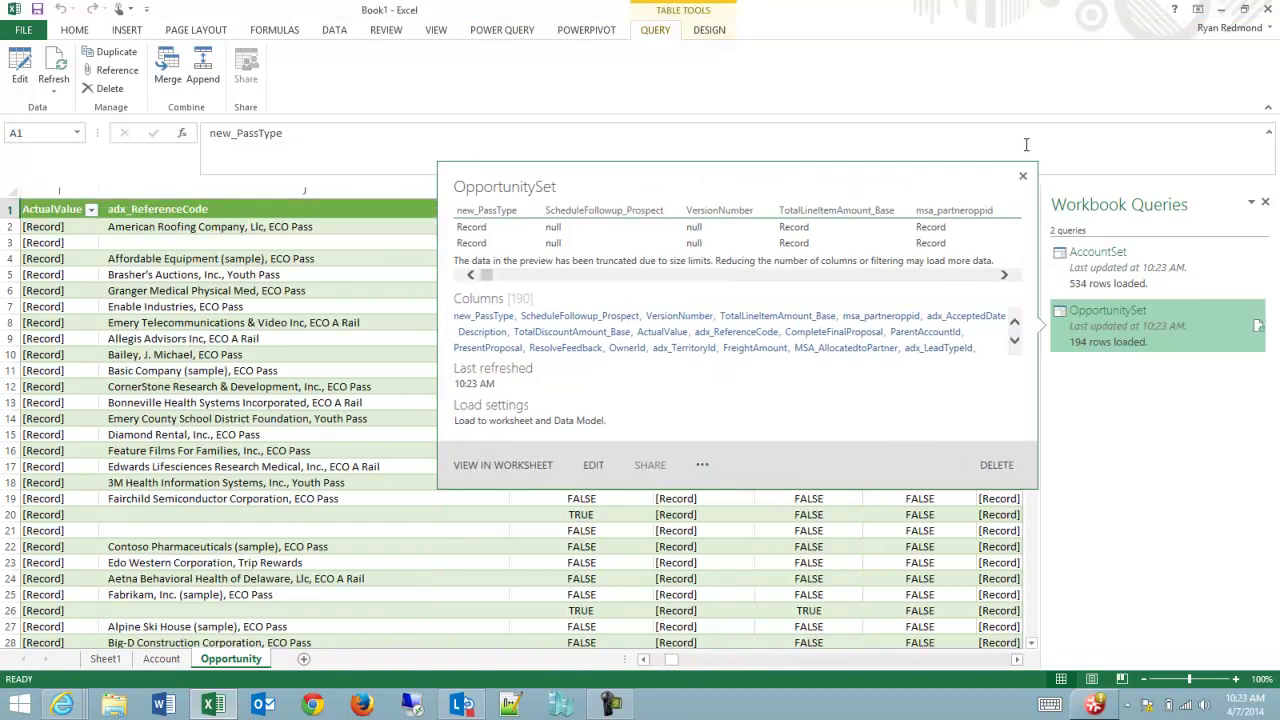
click(1022, 178)
click(835, 666)
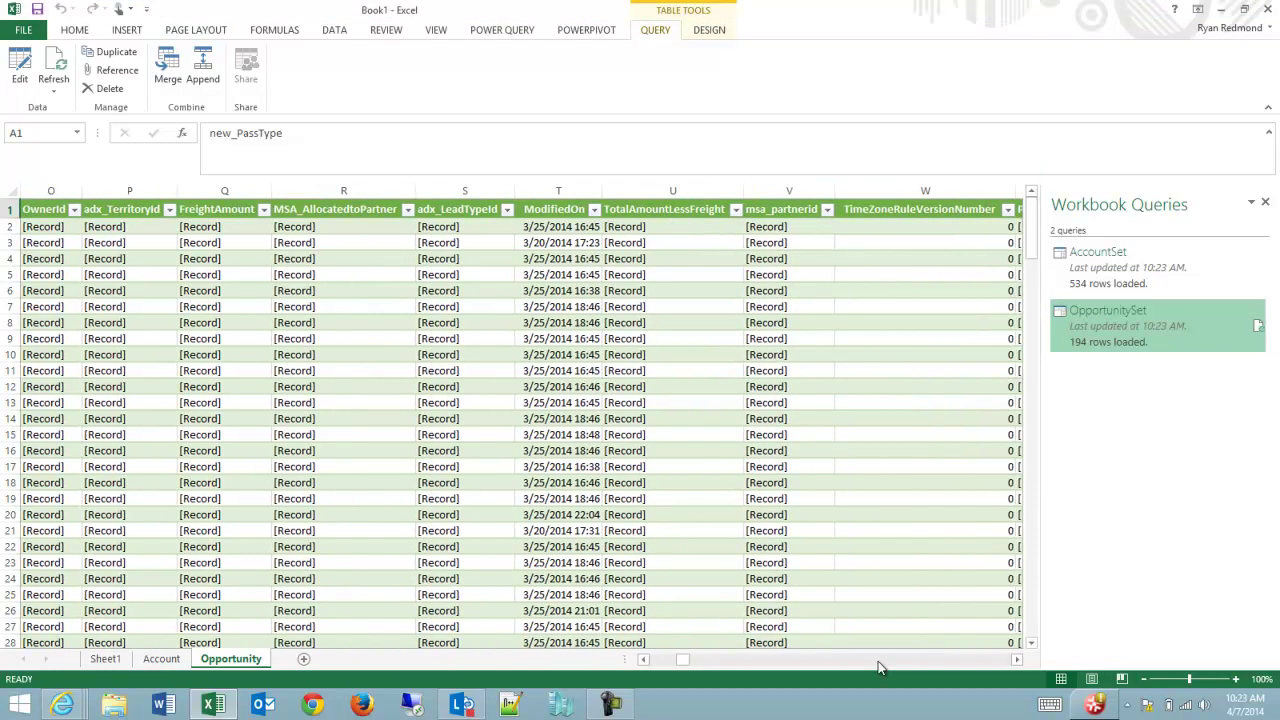
click(885, 668)
click(1190, 337)
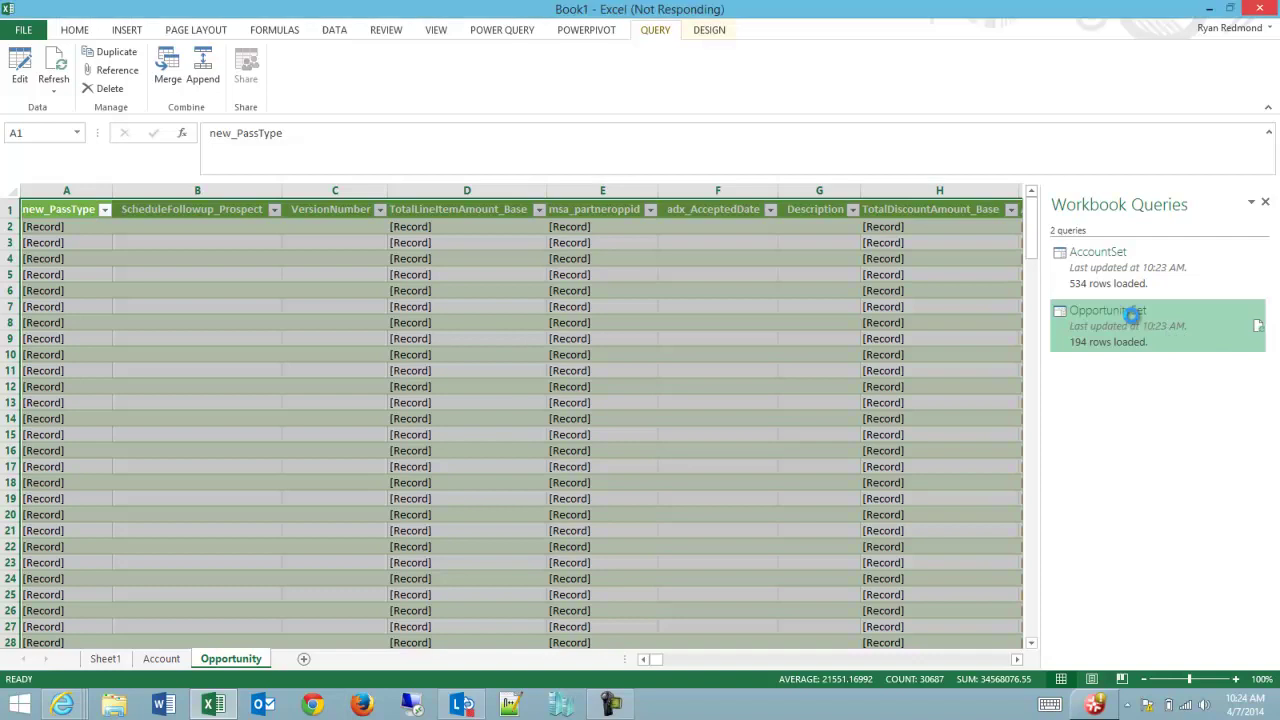
right_click(1130, 320)
Step: Open the OpportunitySet query for editing and review its Source settings without changes
click(1165, 327)
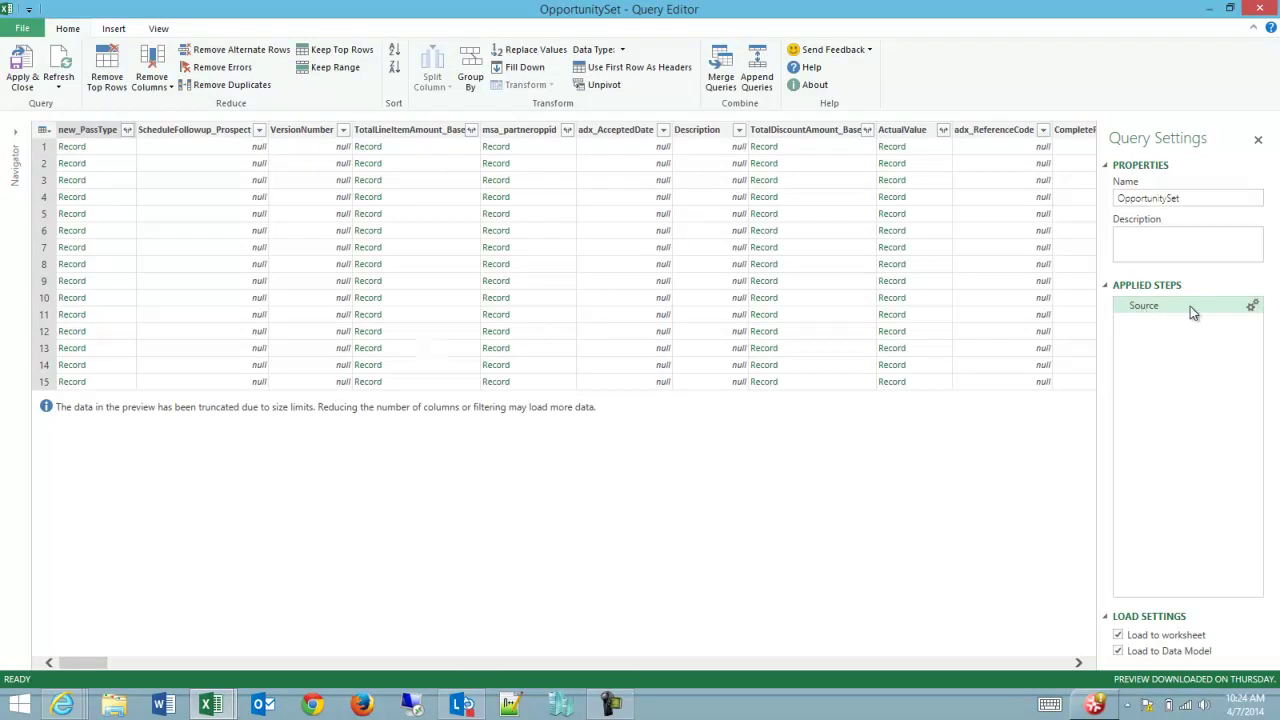
click(1254, 307)
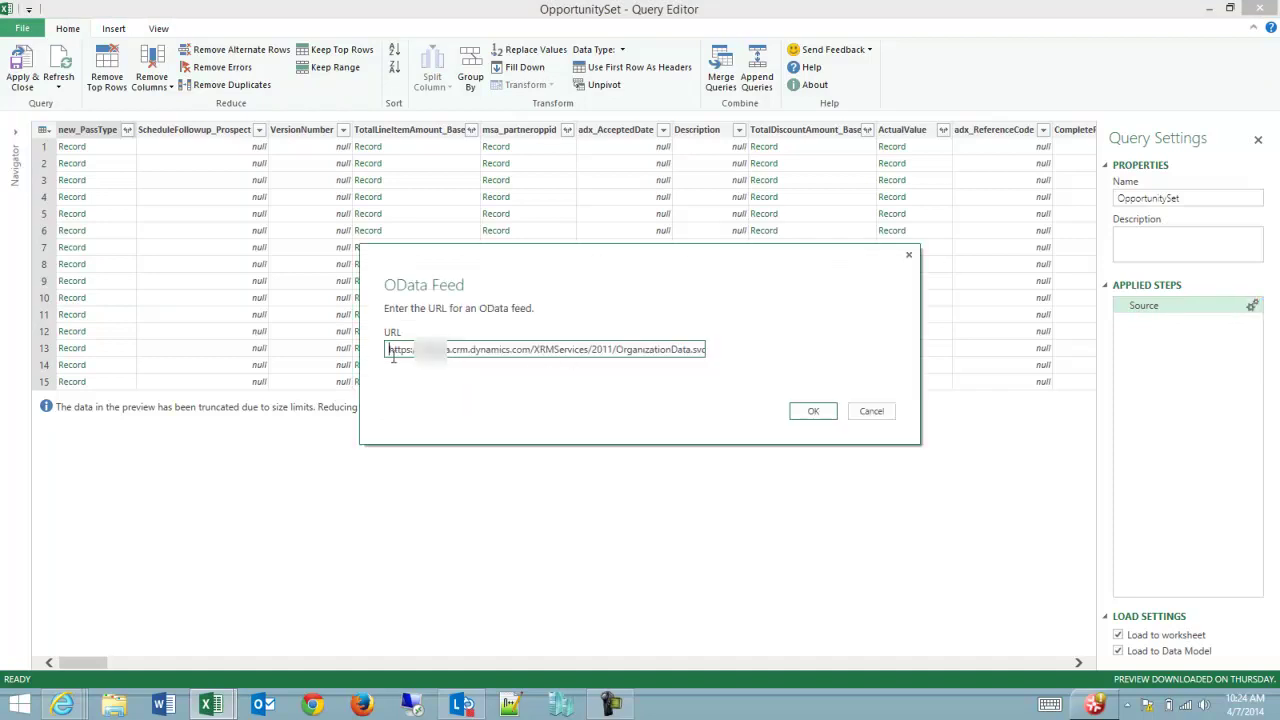
click(878, 418)
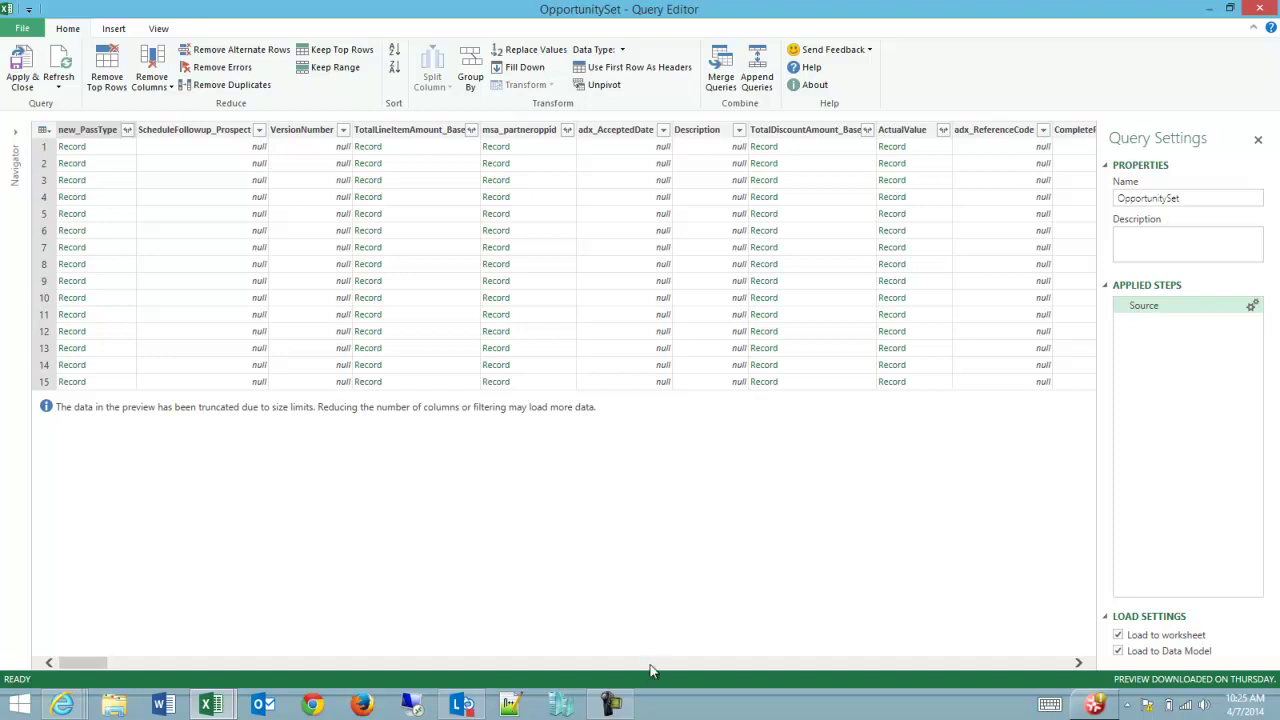
Step: Select the nine needed columns, new_PassType through StatusCode, and remove all other columns
click(88, 138)
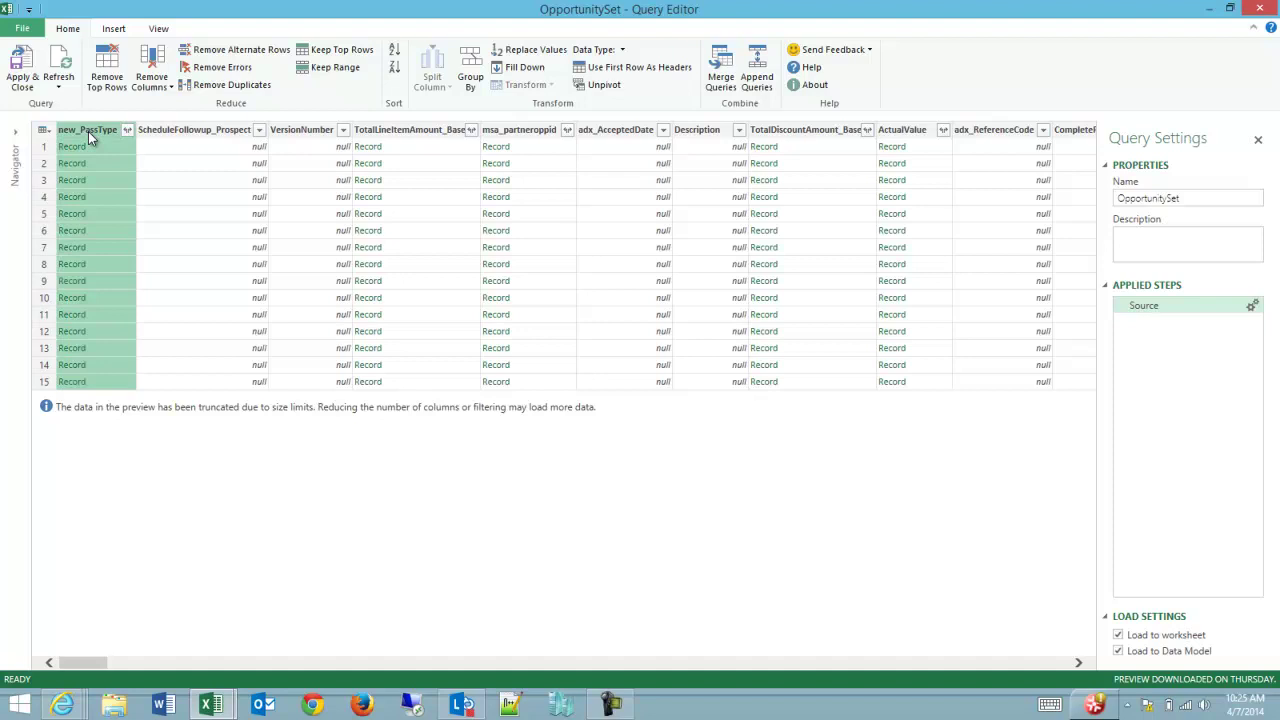
click(848, 663)
click(848, 663)
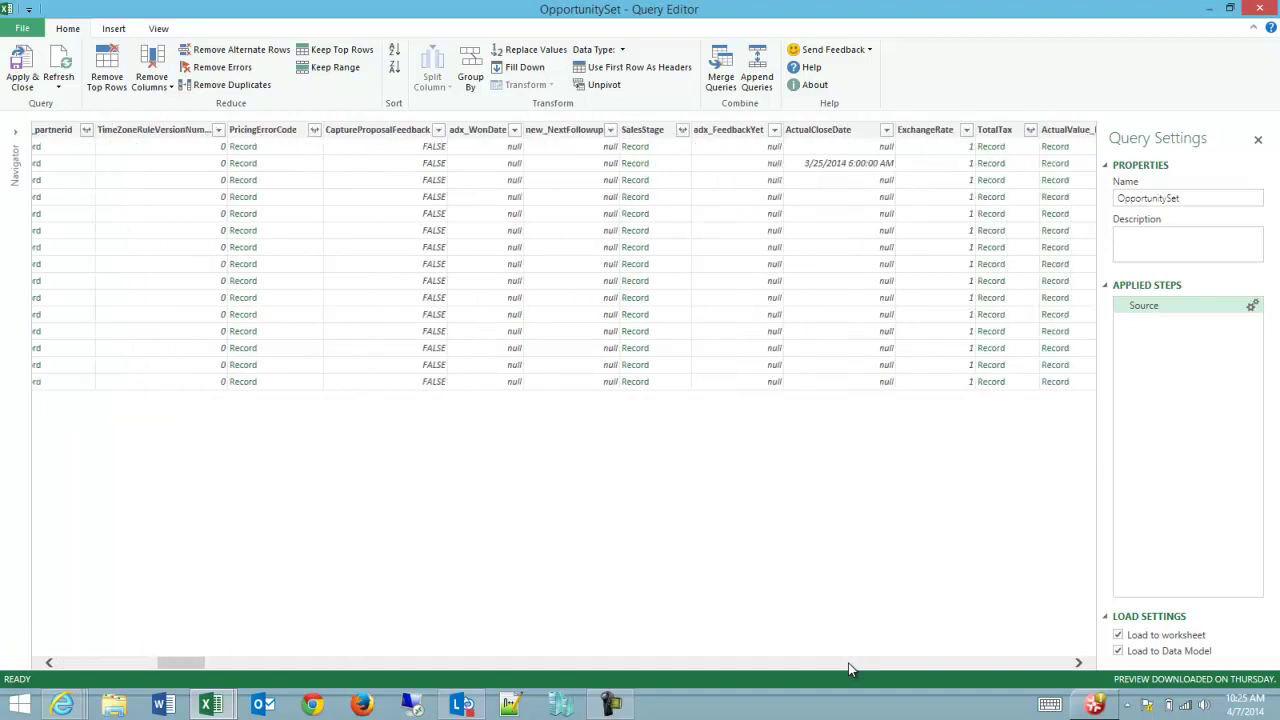
click(848, 663)
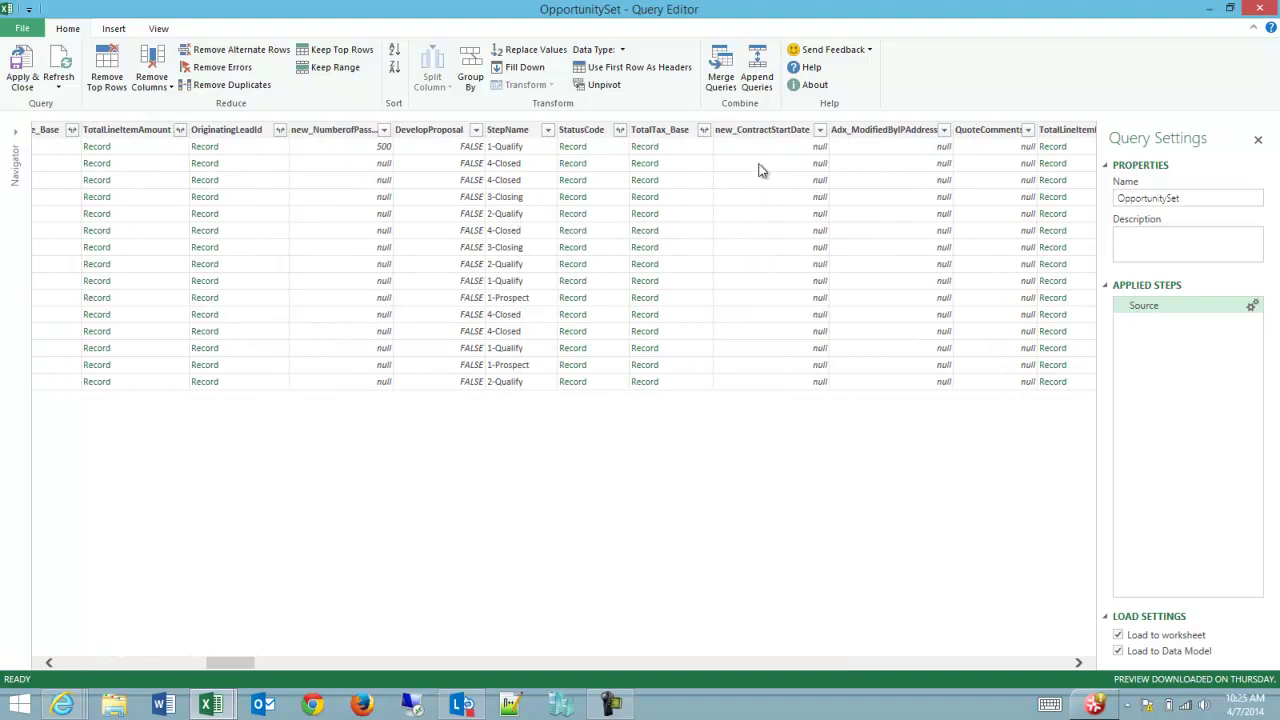
click(590, 138)
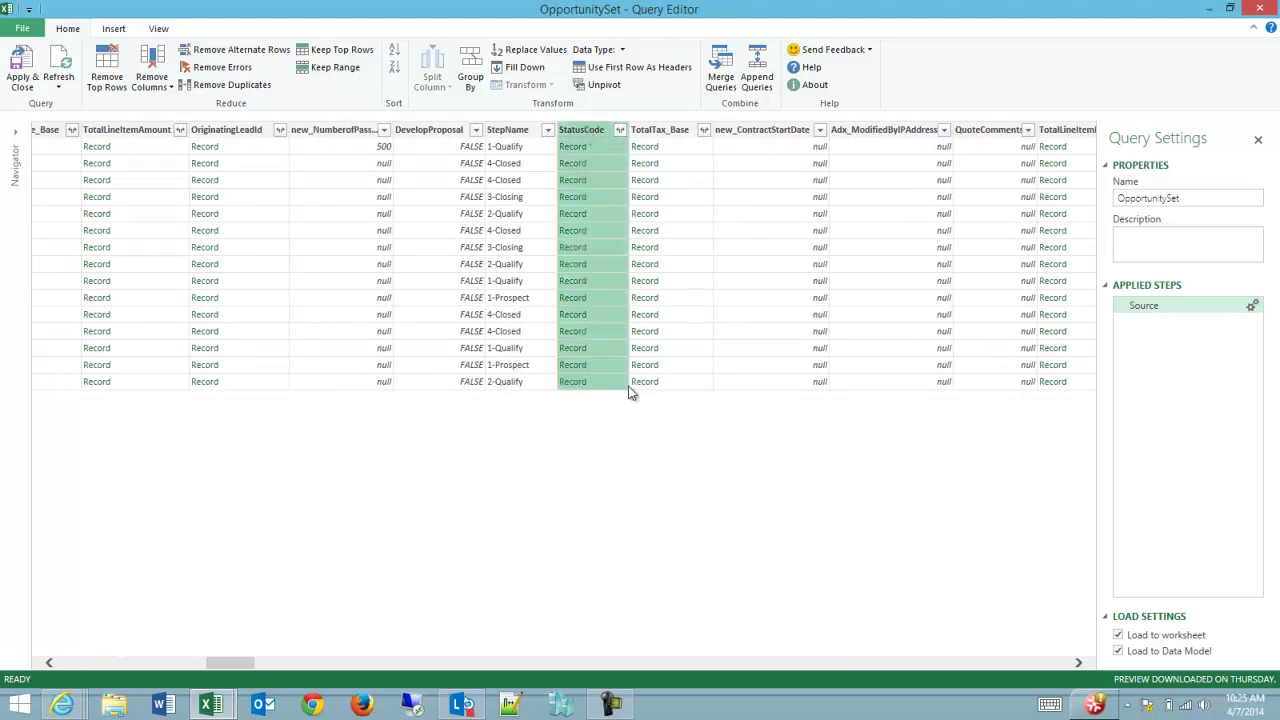
click(127, 663)
click(102, 663)
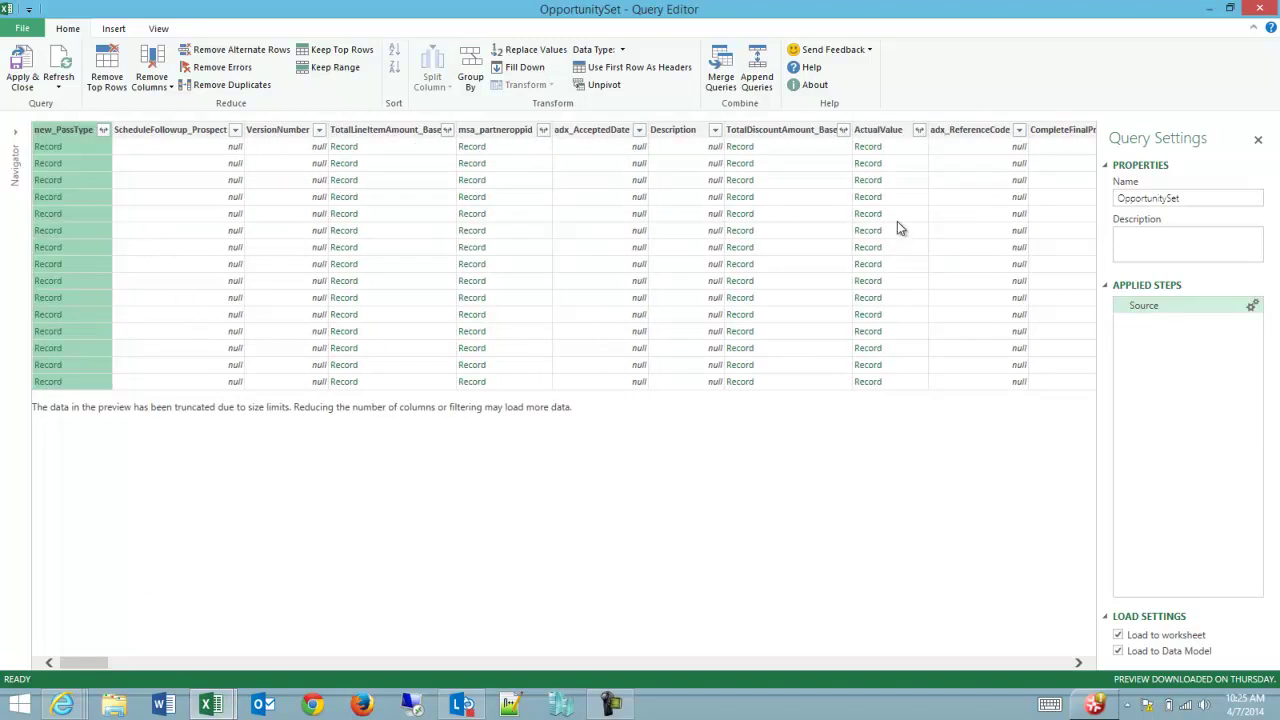
click(160, 87)
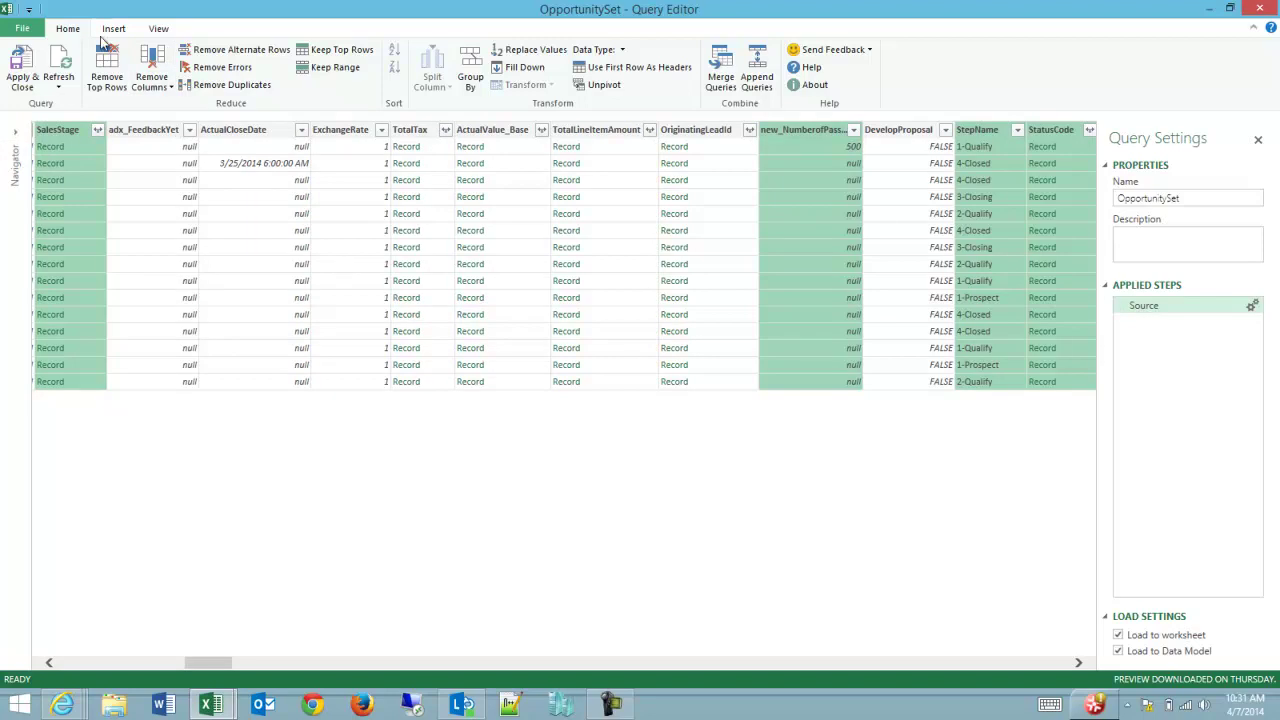
click(158, 84)
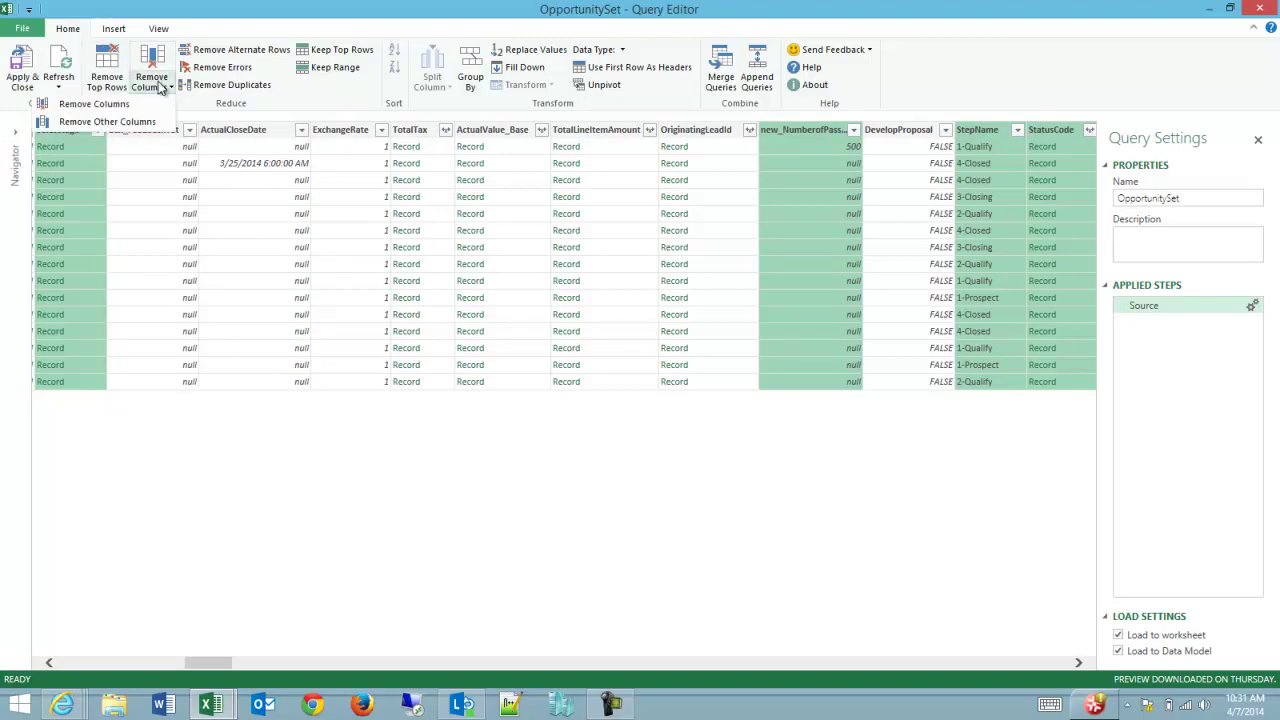
click(112, 124)
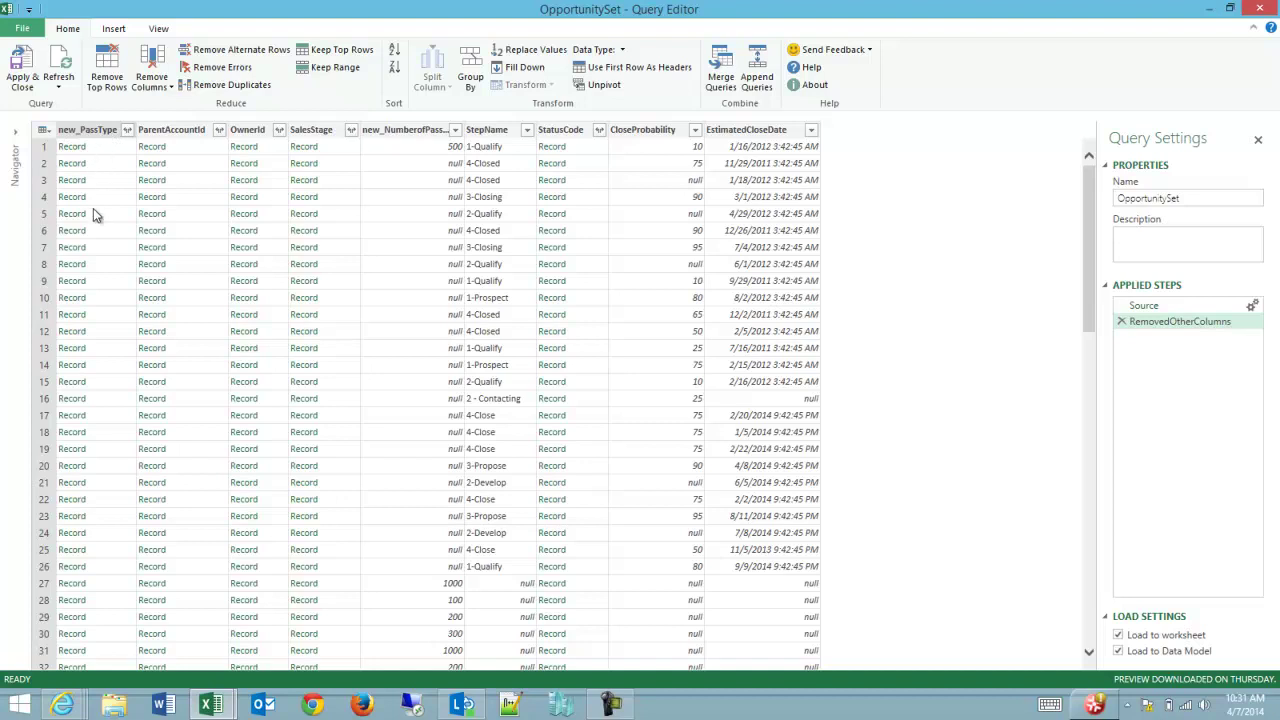
Step: Expand new_PassType to only its Name field
click(129, 131)
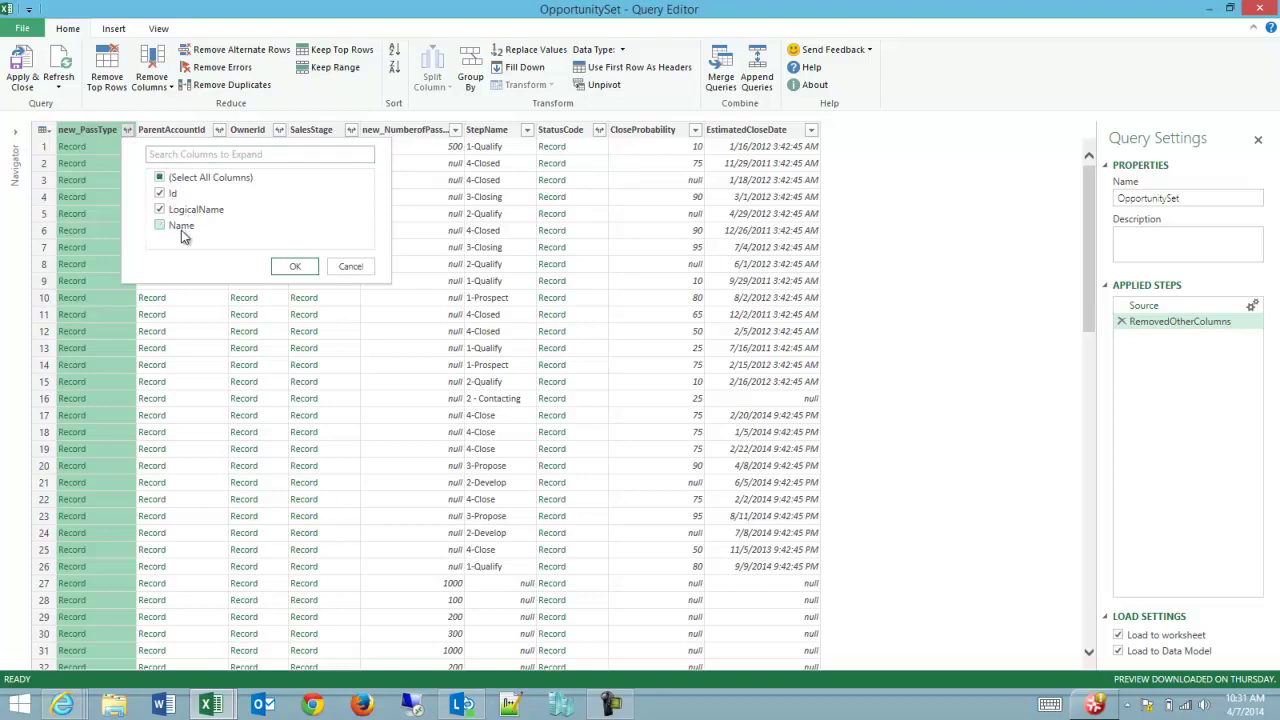
click(163, 209)
click(170, 194)
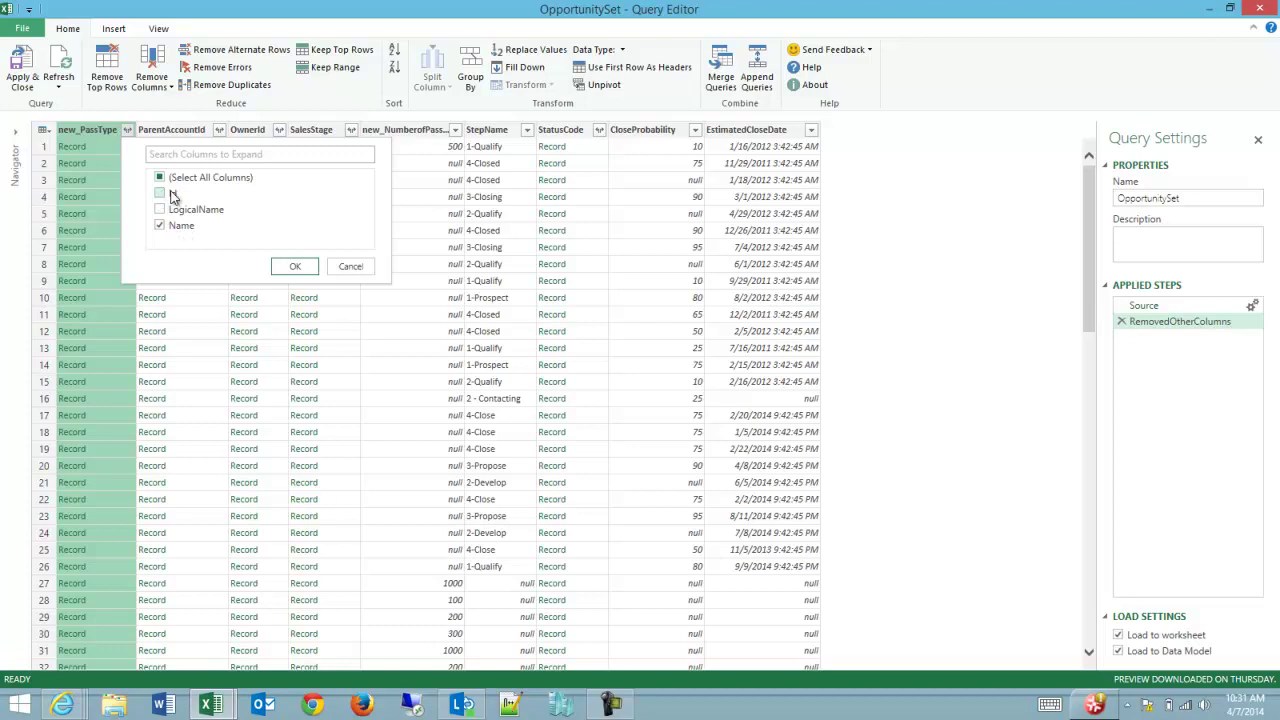
click(293, 266)
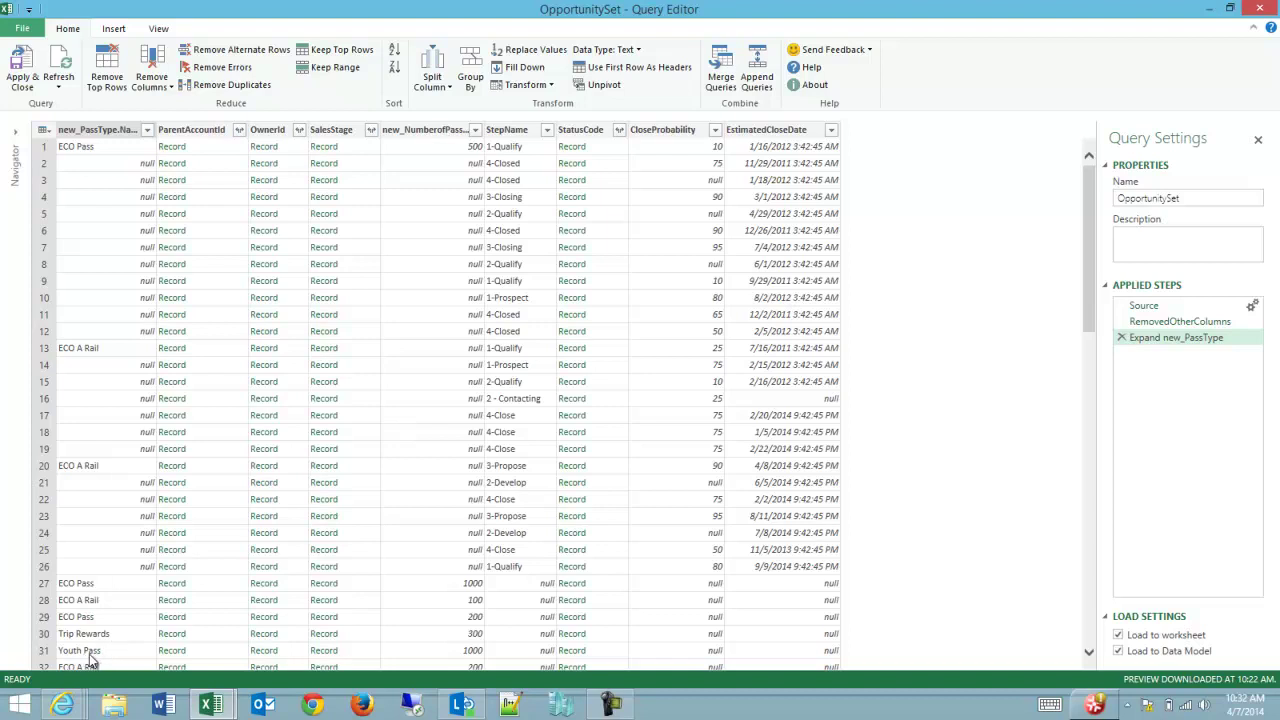
Step: Expand ParentAccountId into ParentAccountId.Id and ParentAccountId.Name columns
click(204, 146)
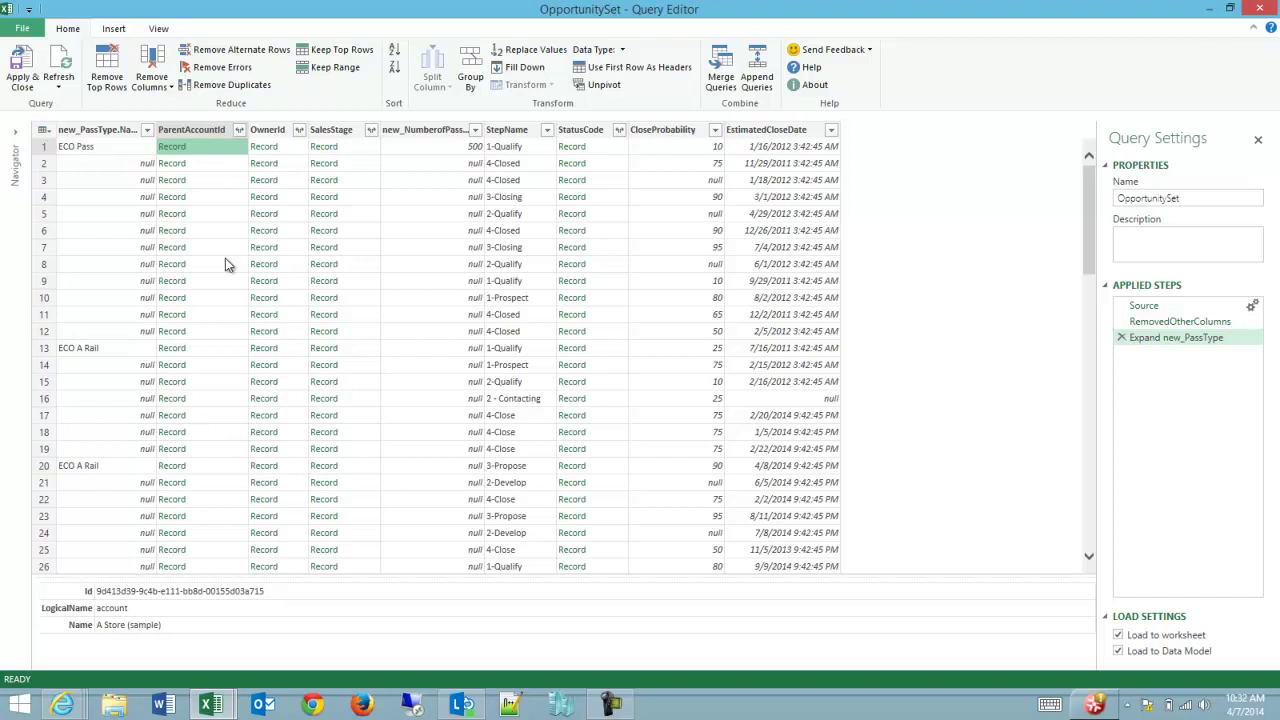
click(240, 131)
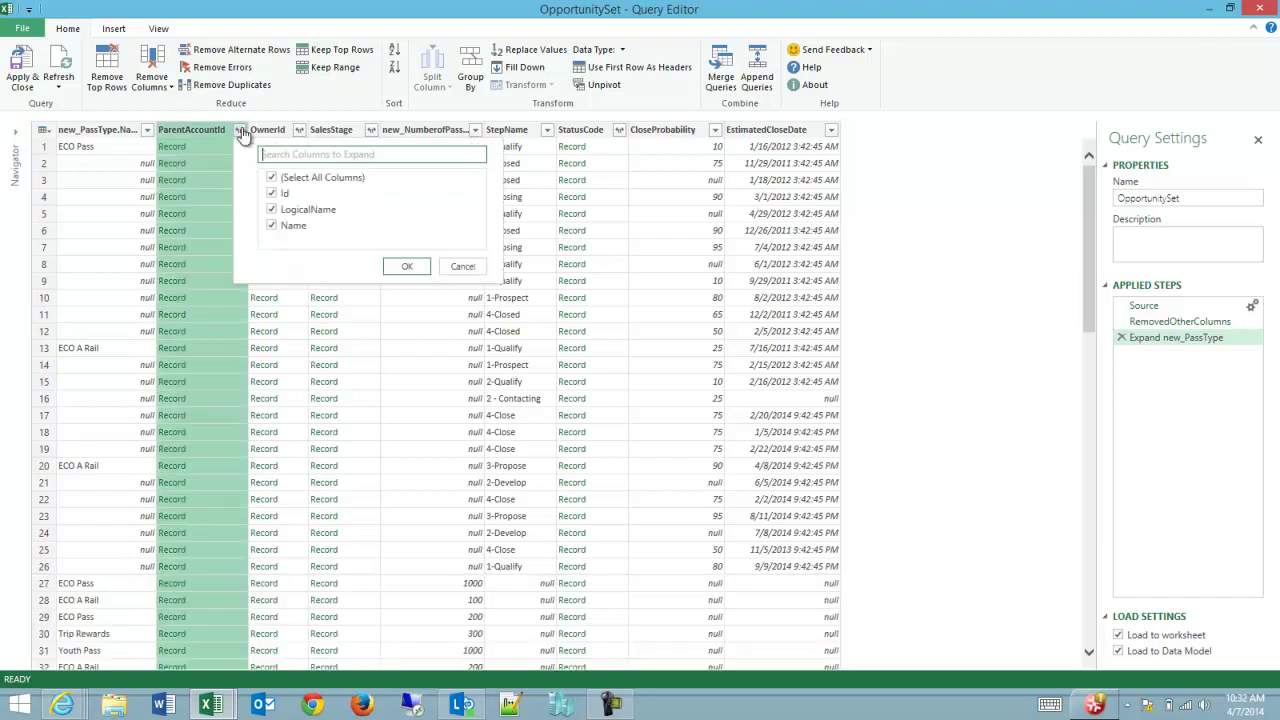
click(275, 209)
click(394, 263)
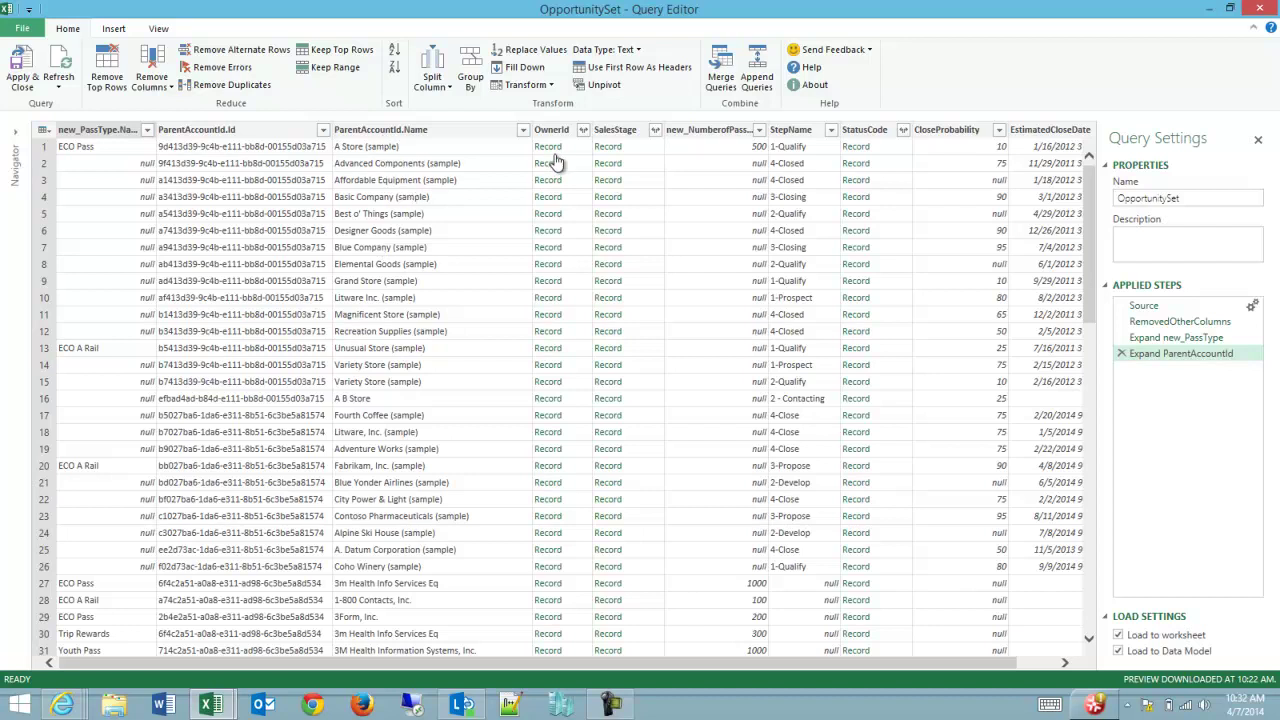
Step: Expand OwnerId to only the owner Name
click(583, 130)
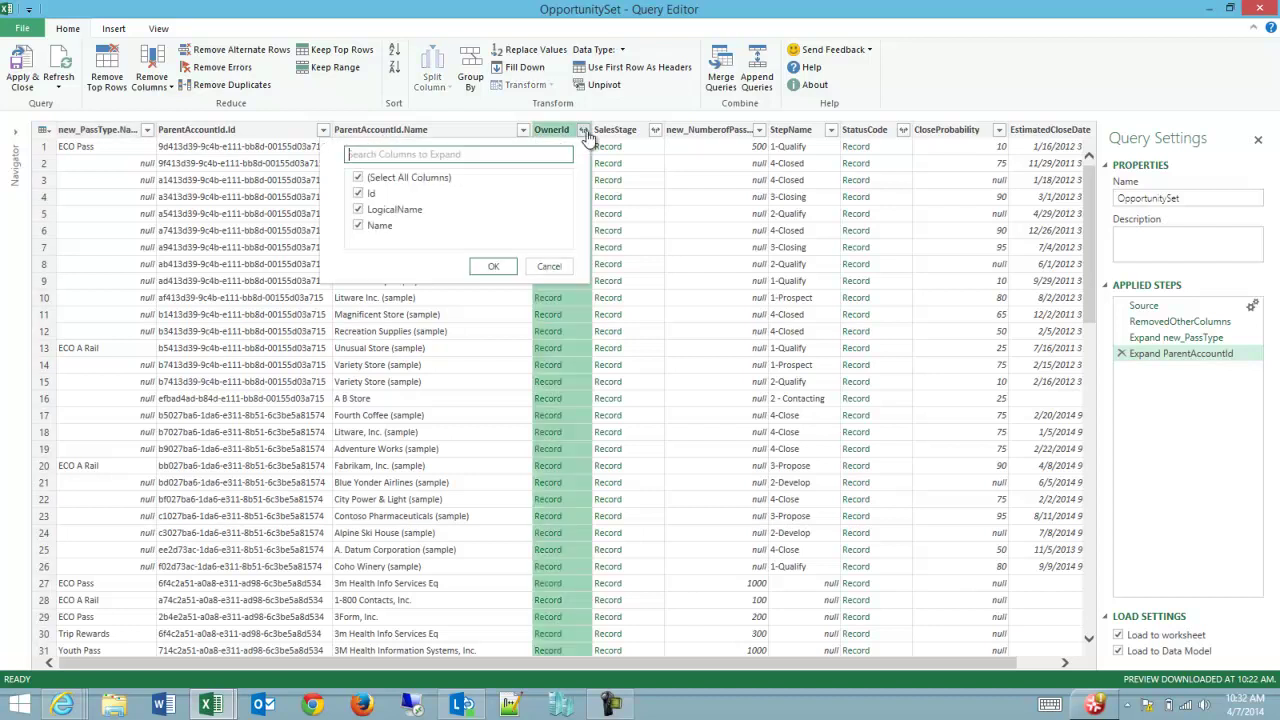
click(358, 209)
click(358, 193)
click(500, 270)
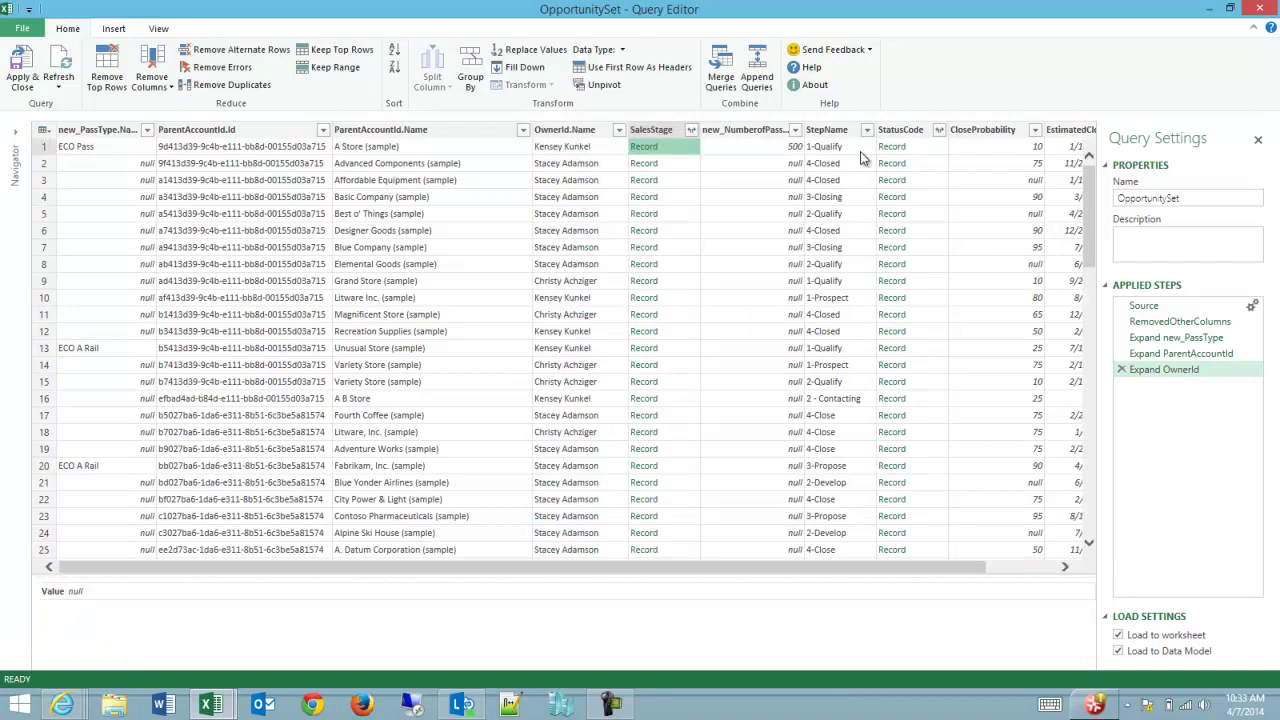
Step: Expand StatusCode into its Value column
click(912, 147)
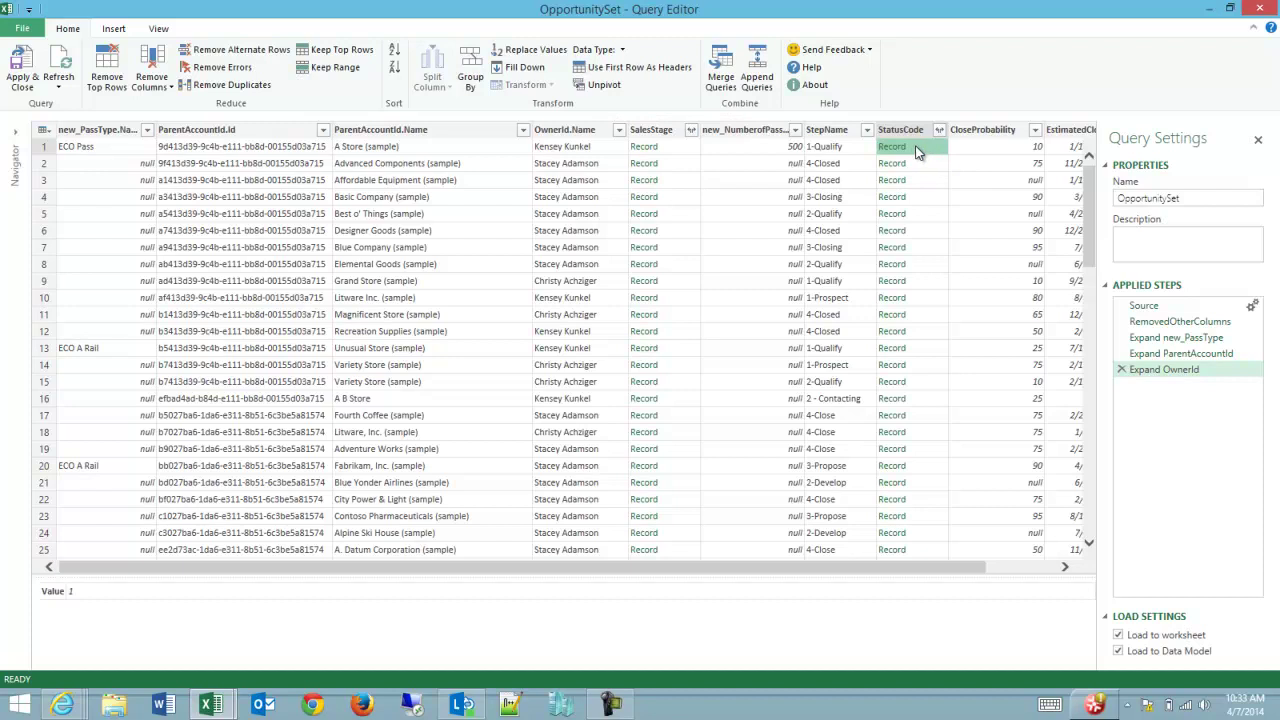
click(938, 131)
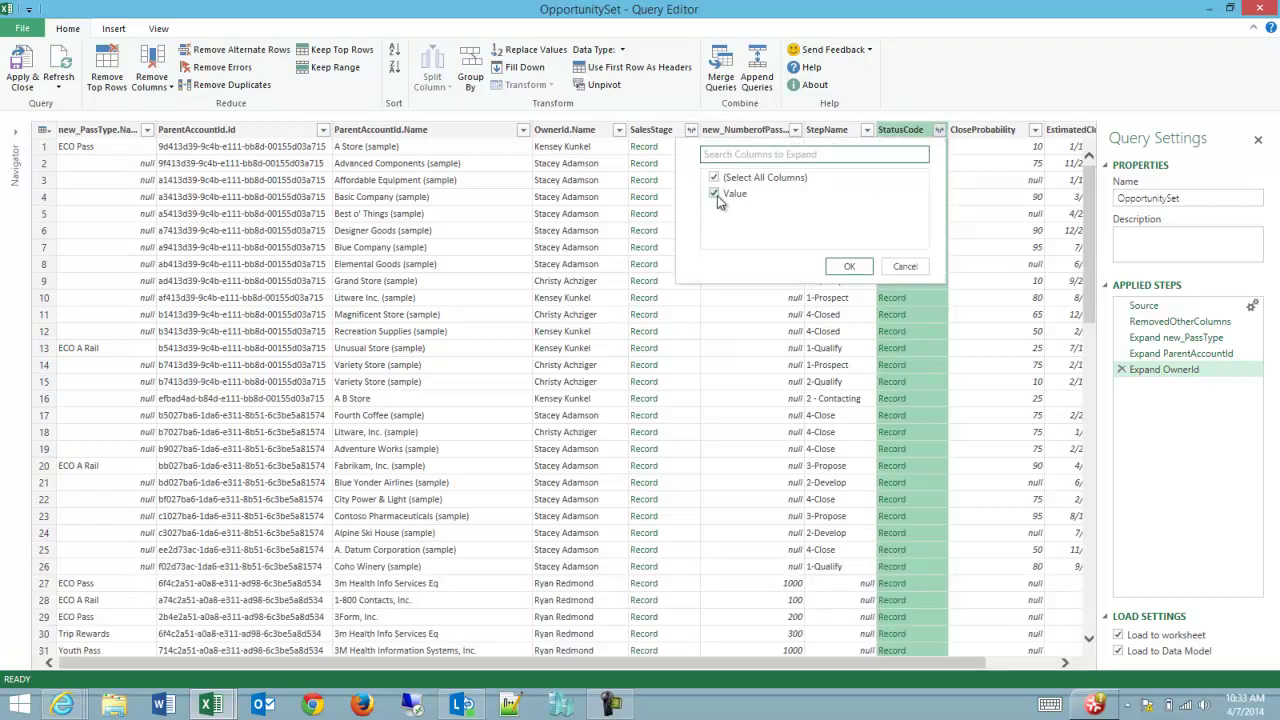
click(714, 195)
click(714, 195)
click(849, 266)
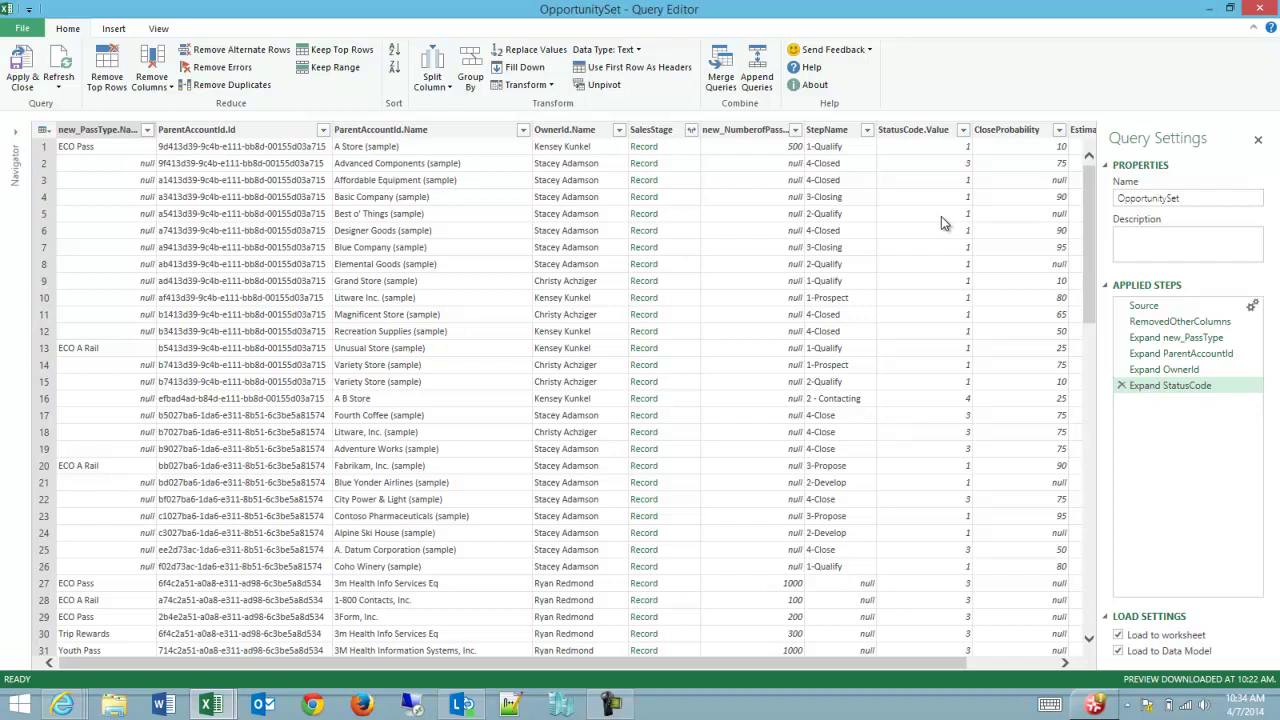
Step: Change the StatusCode.Value column's data type to Text, then reselect that column
click(912, 130)
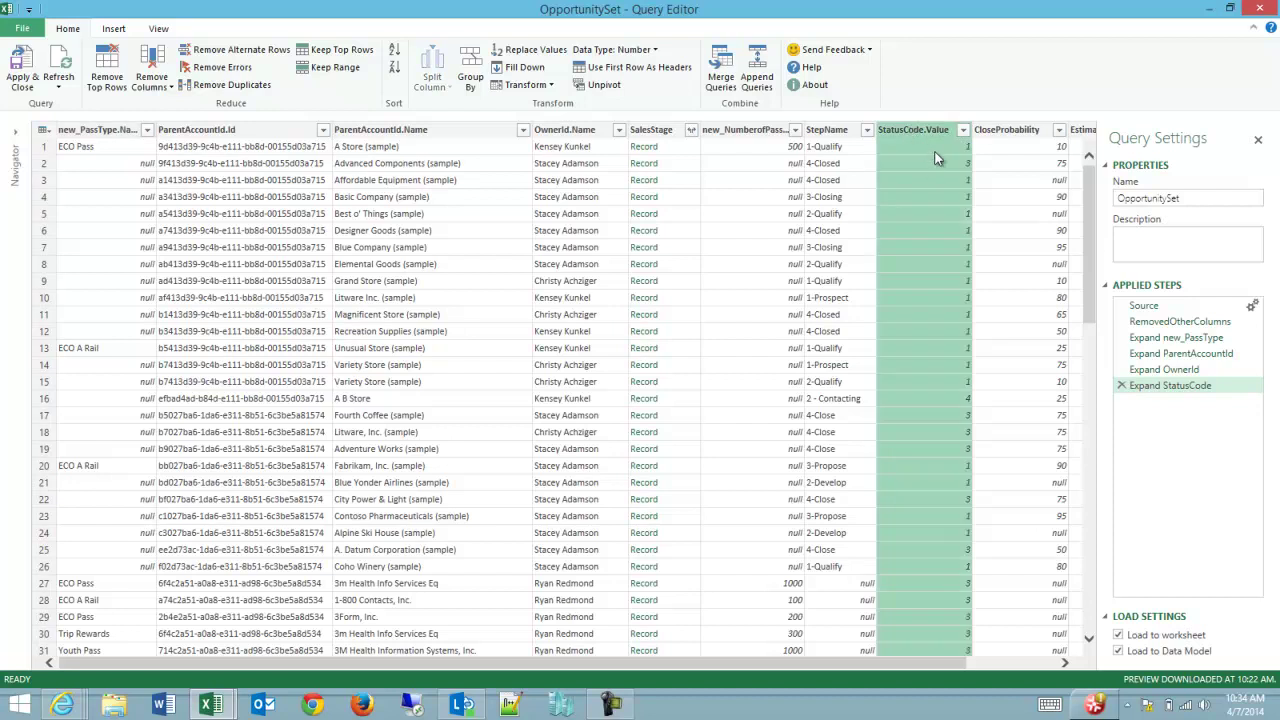
click(621, 52)
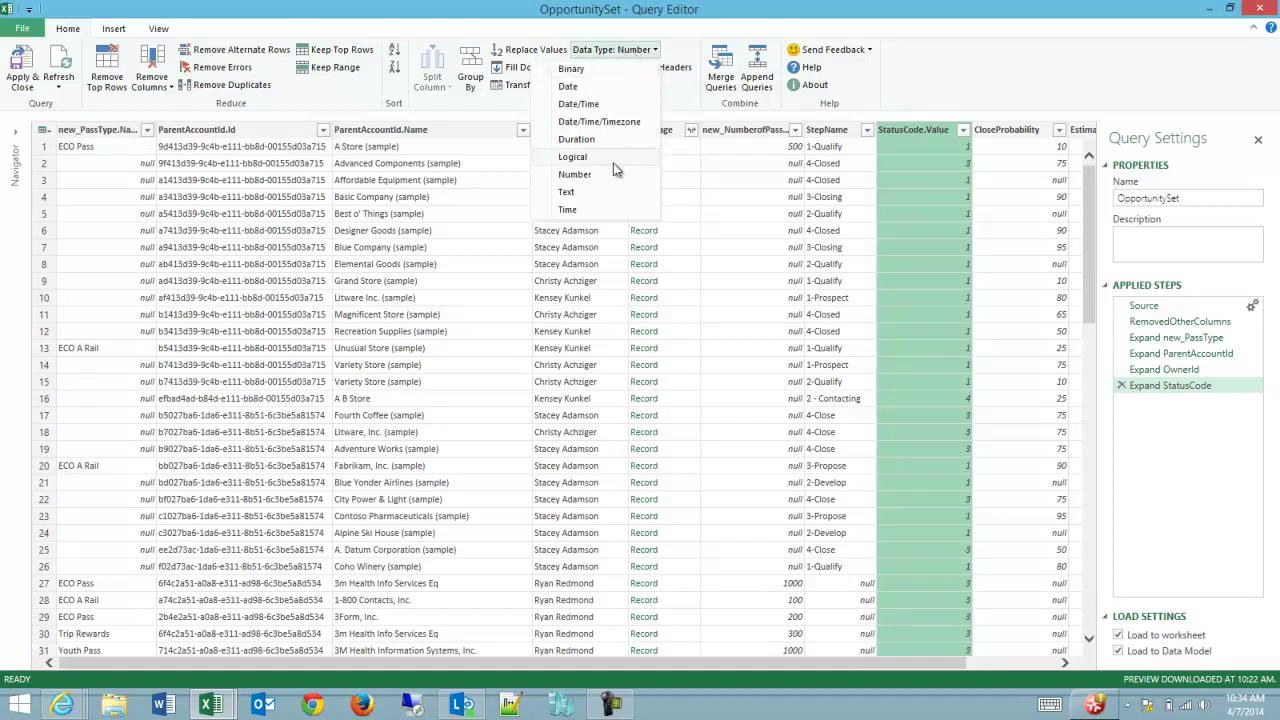
click(579, 196)
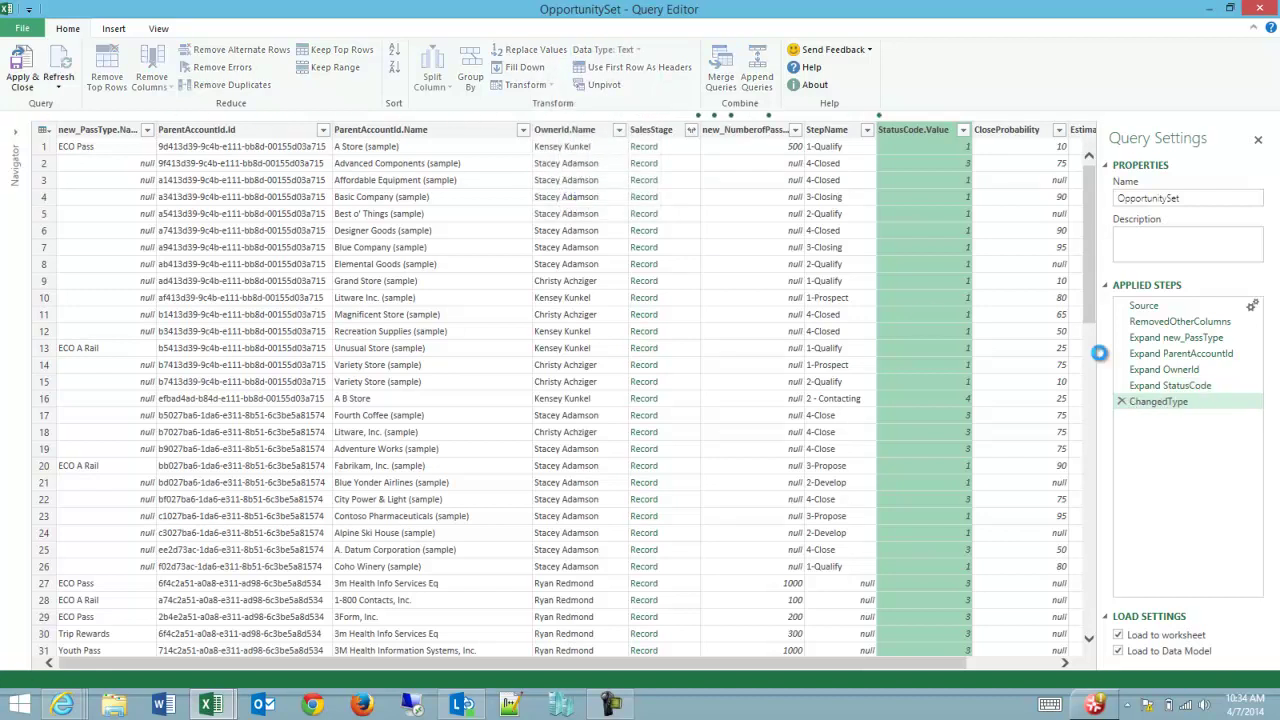
click(1170, 340)
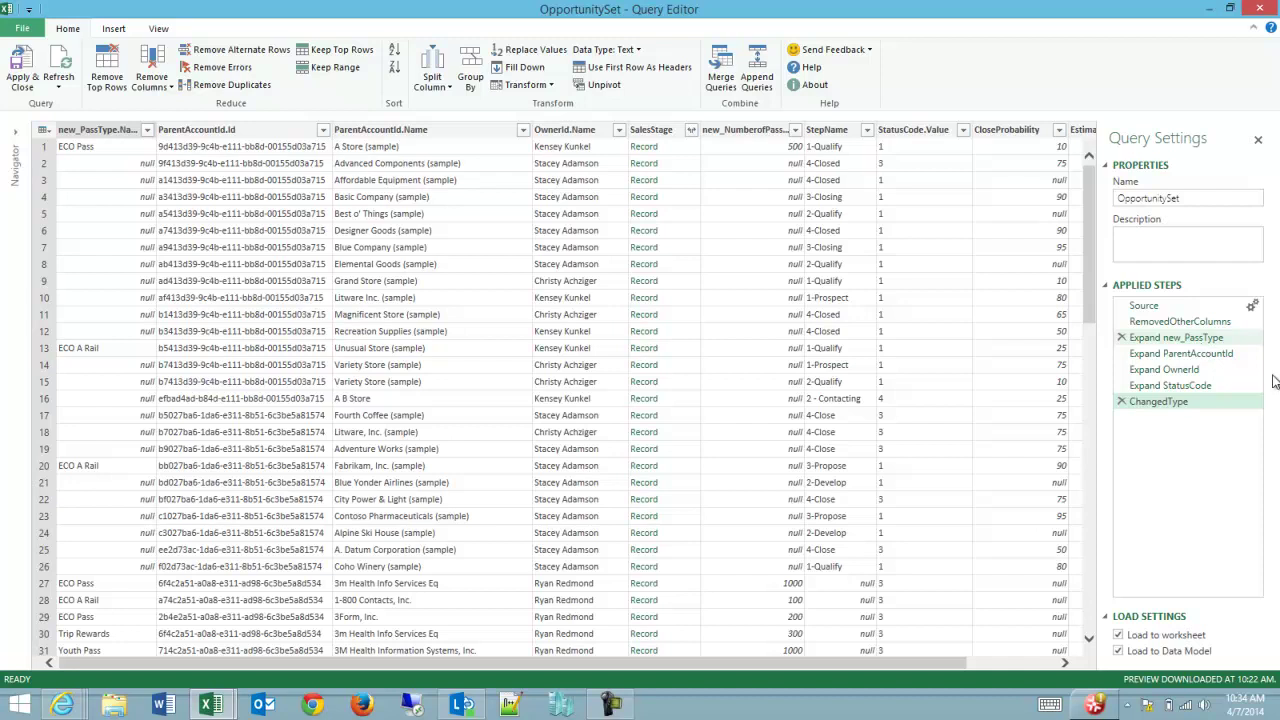
click(940, 137)
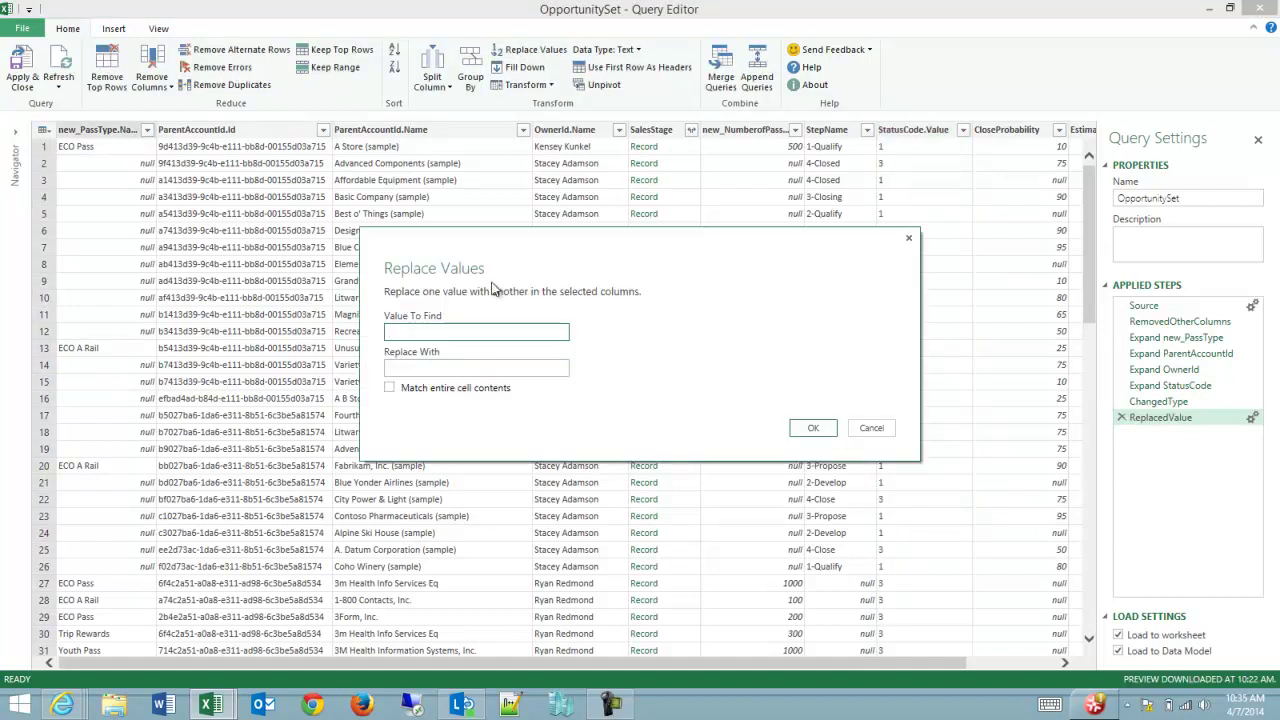
text(1)
click(460, 366)
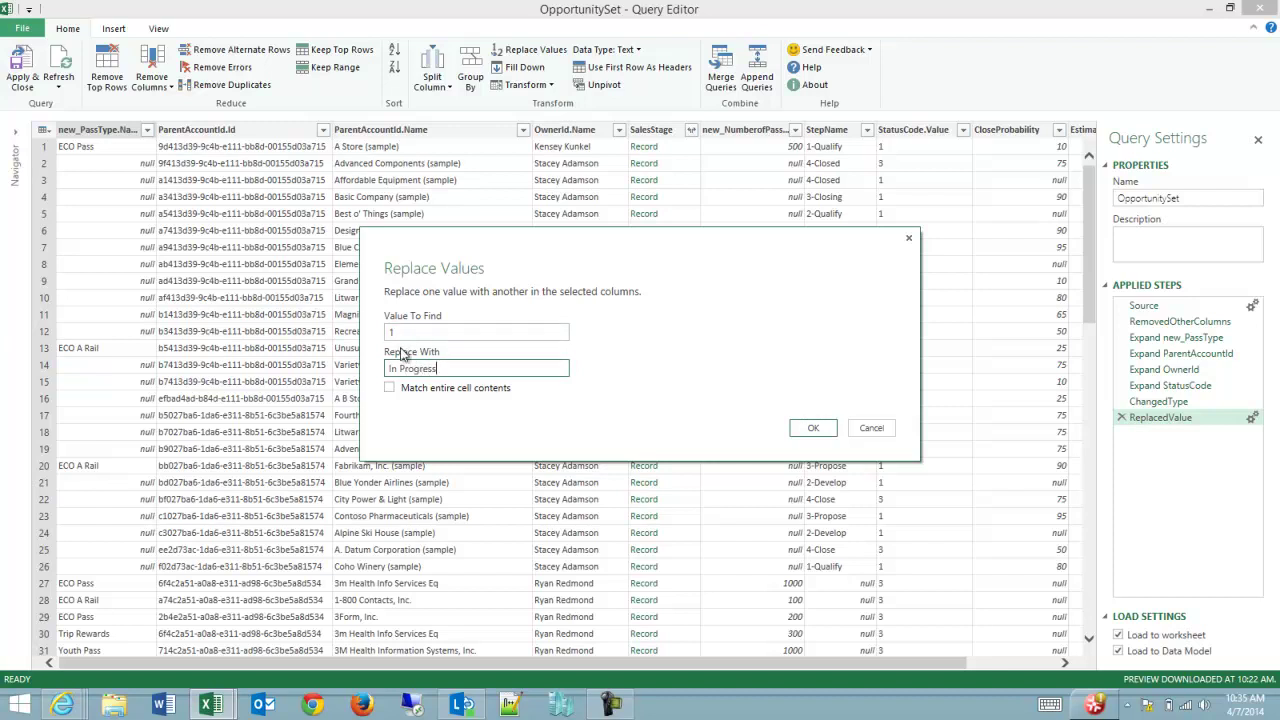
click(814, 428)
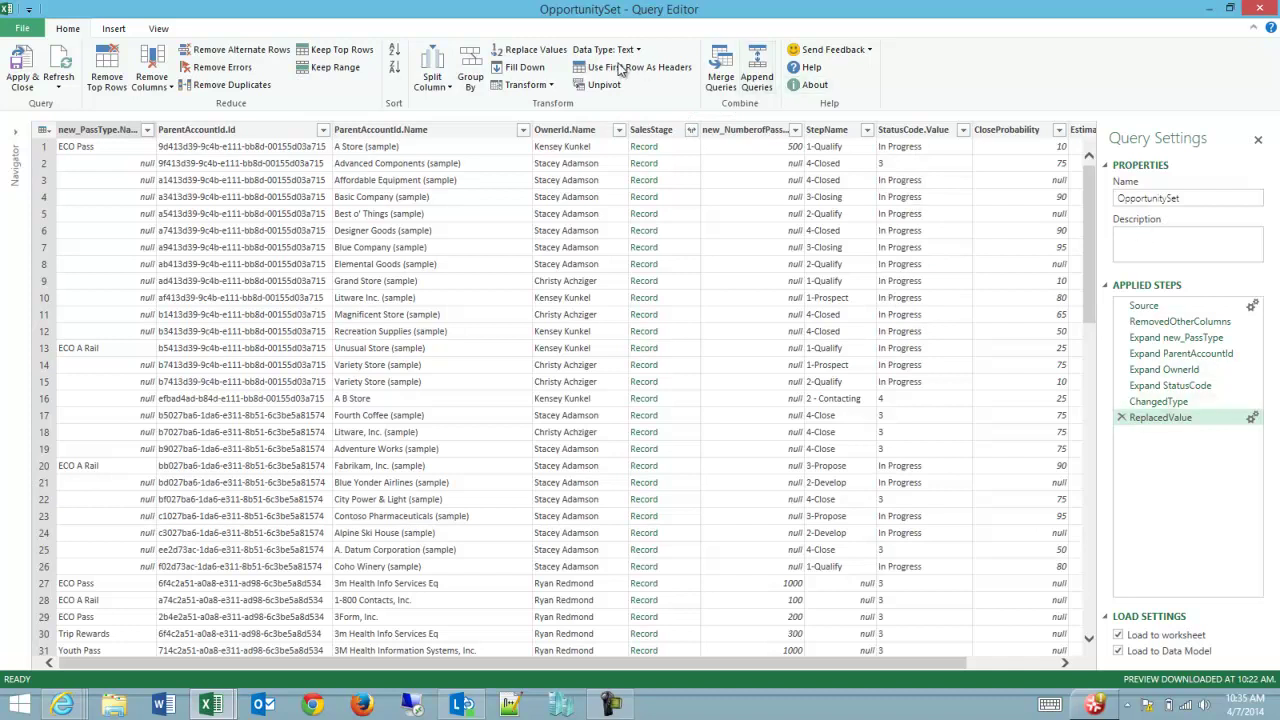
click(527, 52)
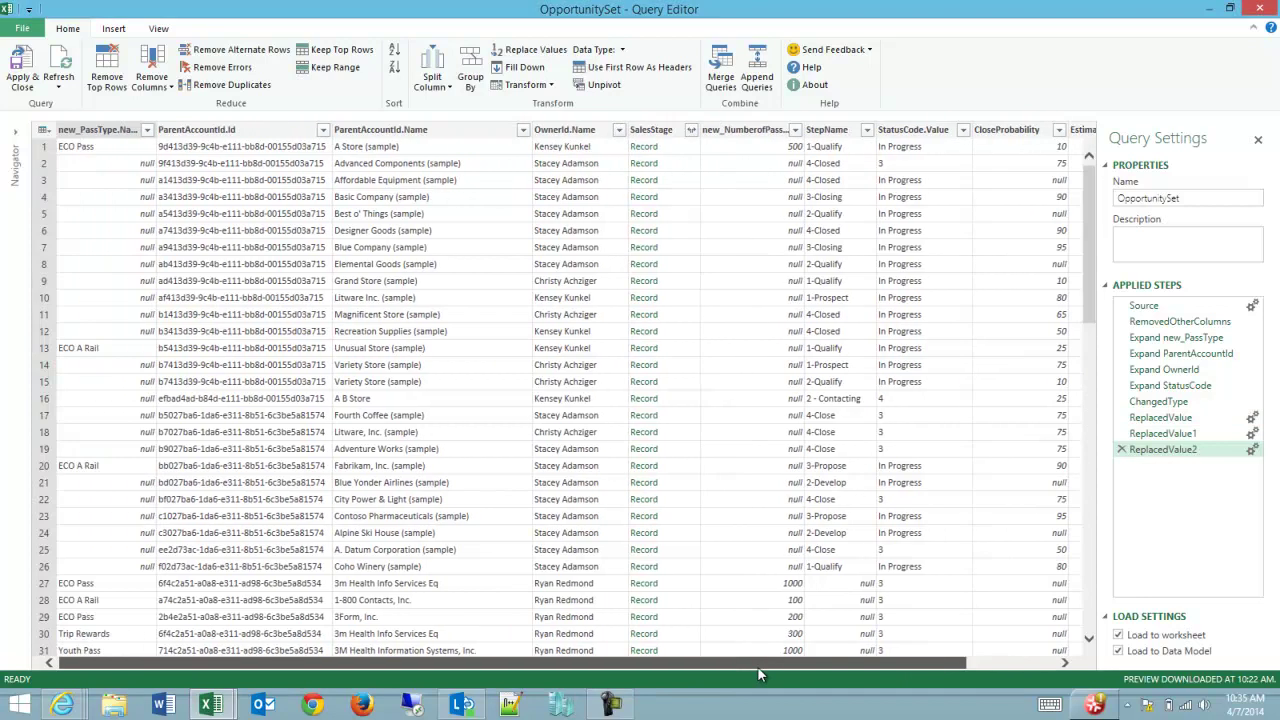
drag(1087, 221, 1088, 172)
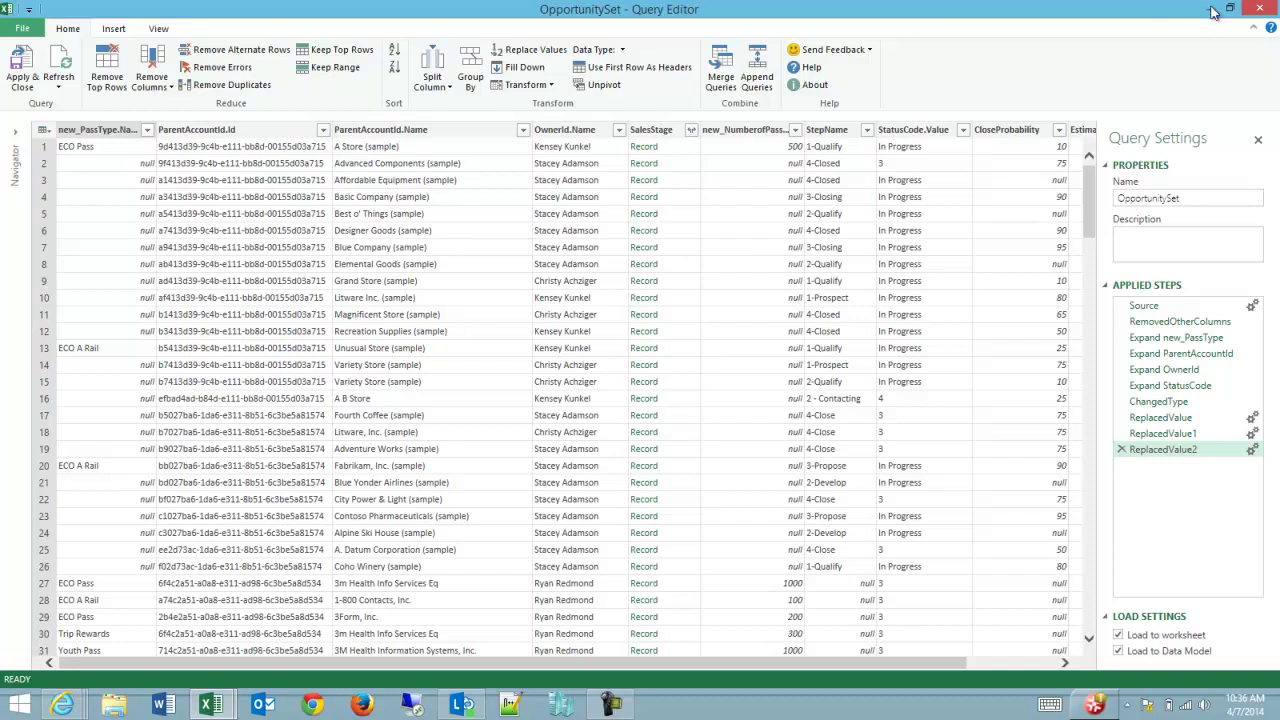
double_click(1038, 12)
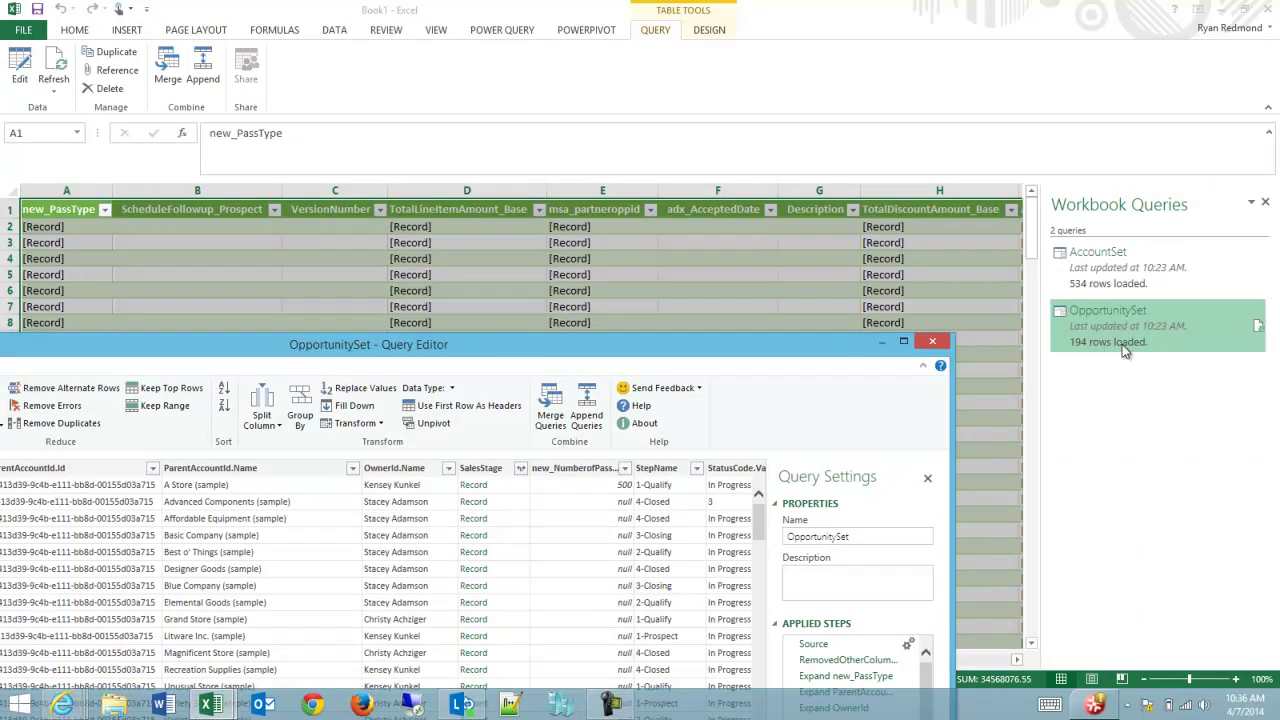
drag(840, 349, 1075, 48)
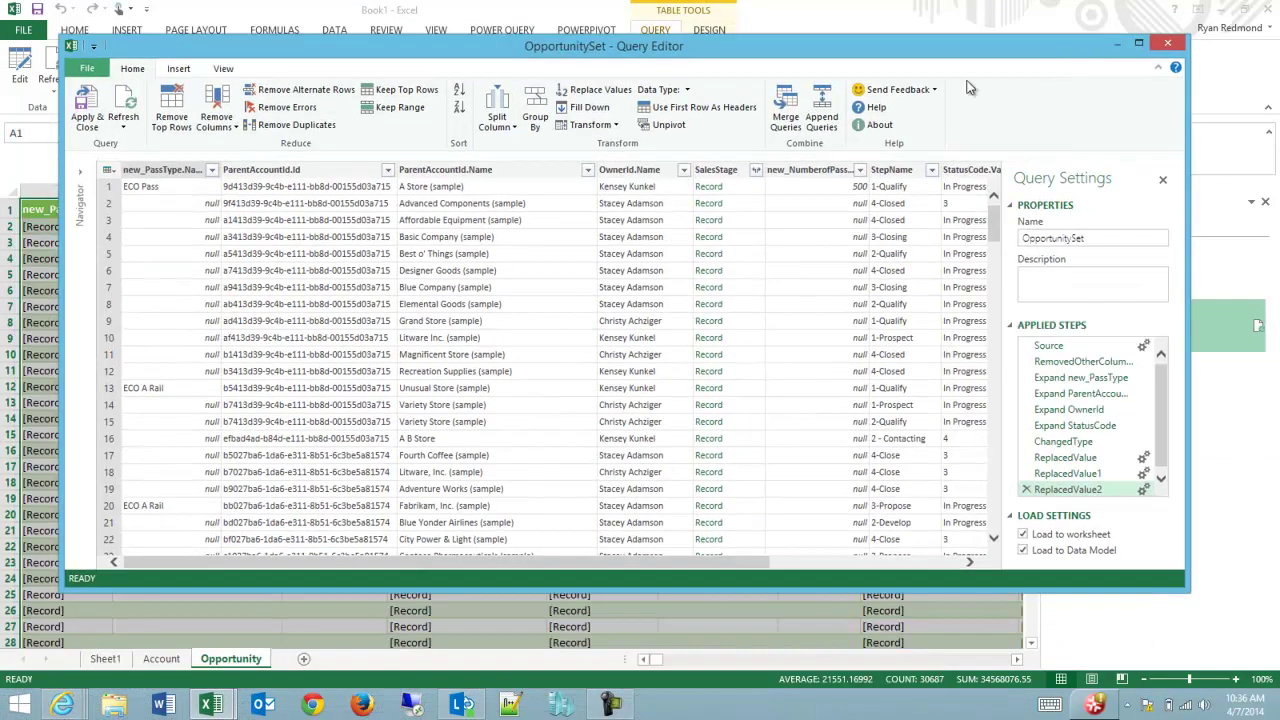
double_click(741, 46)
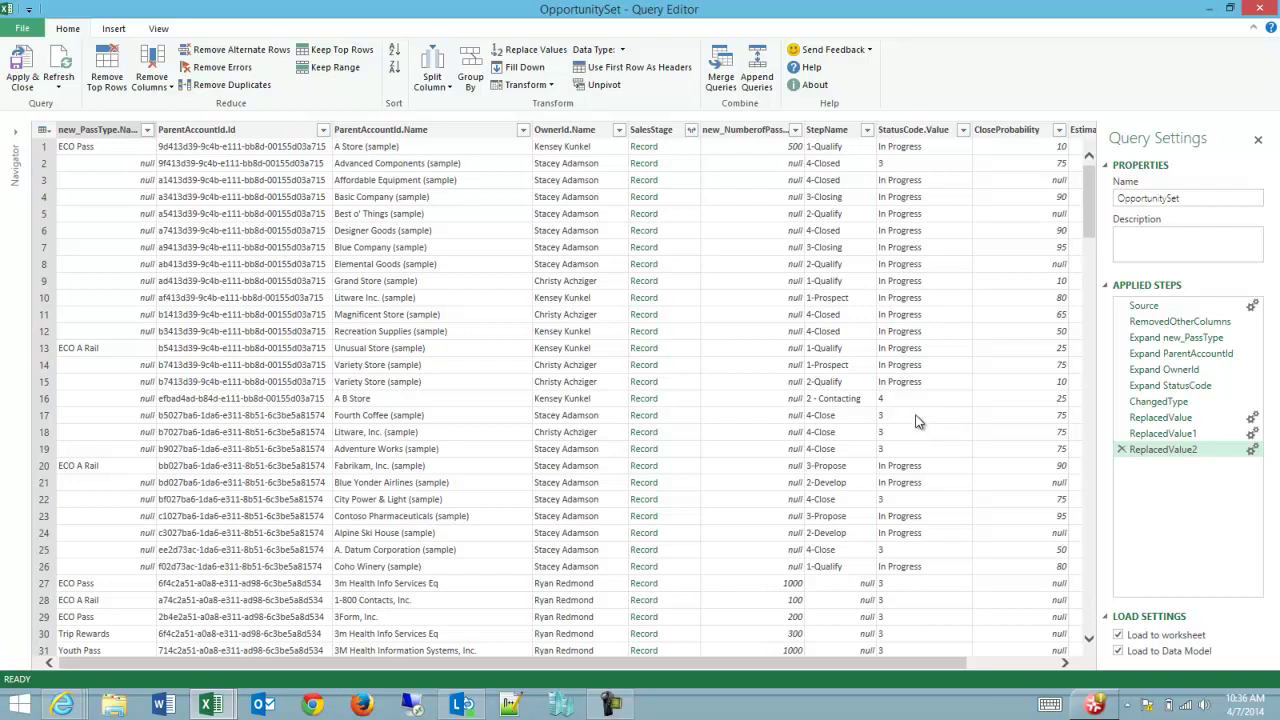
Step: Check the ReplacedValue1 step's replacement of 3 with Won, then preview data at RemovedOtherColumns
click(1252, 434)
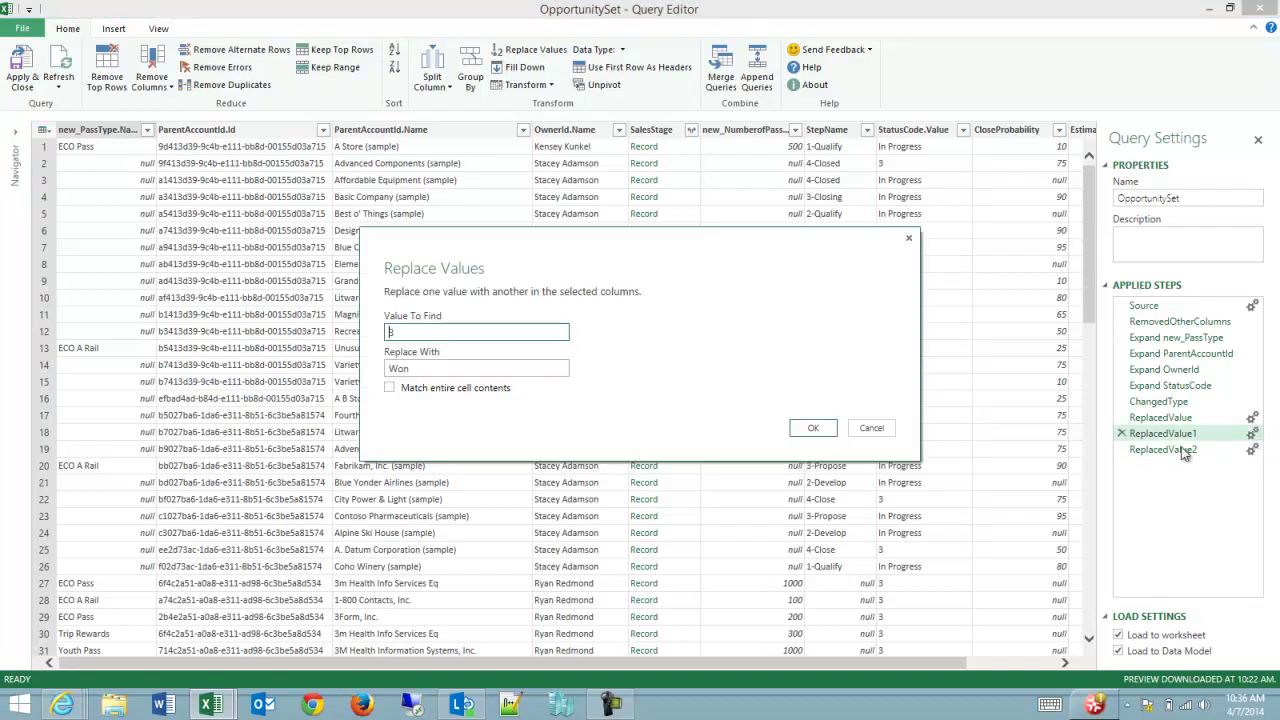
click(879, 436)
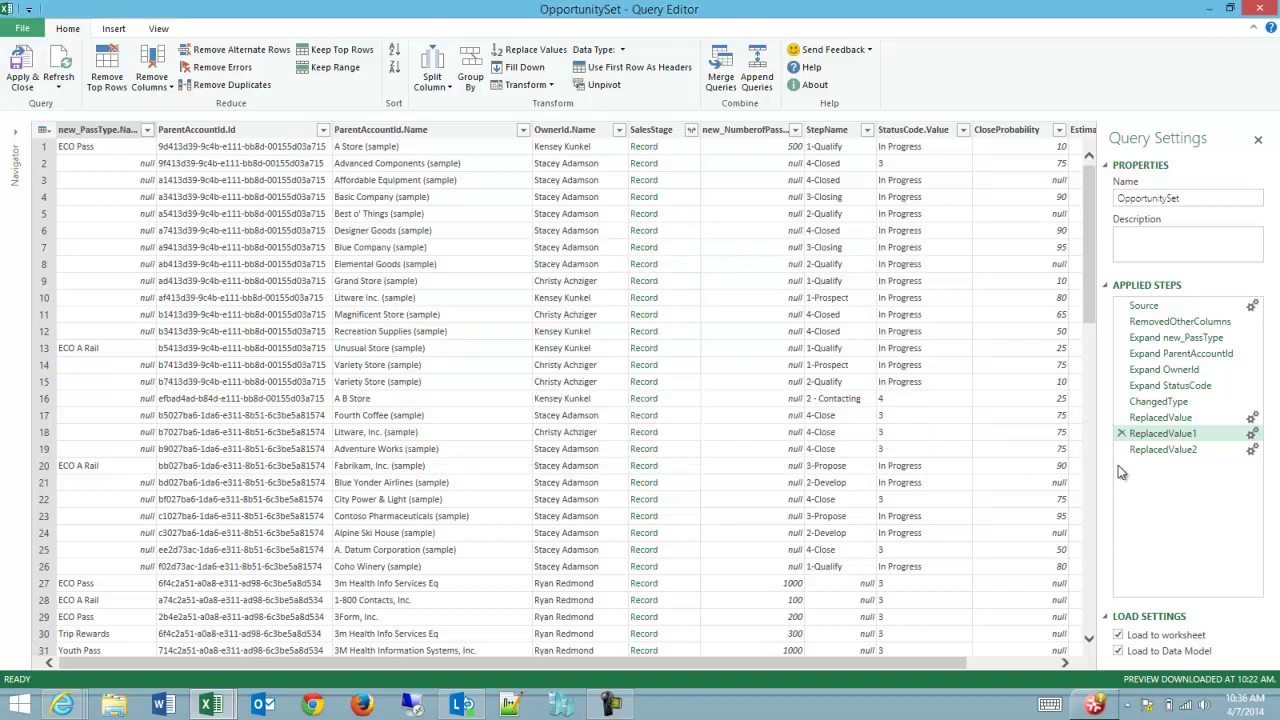
click(1175, 322)
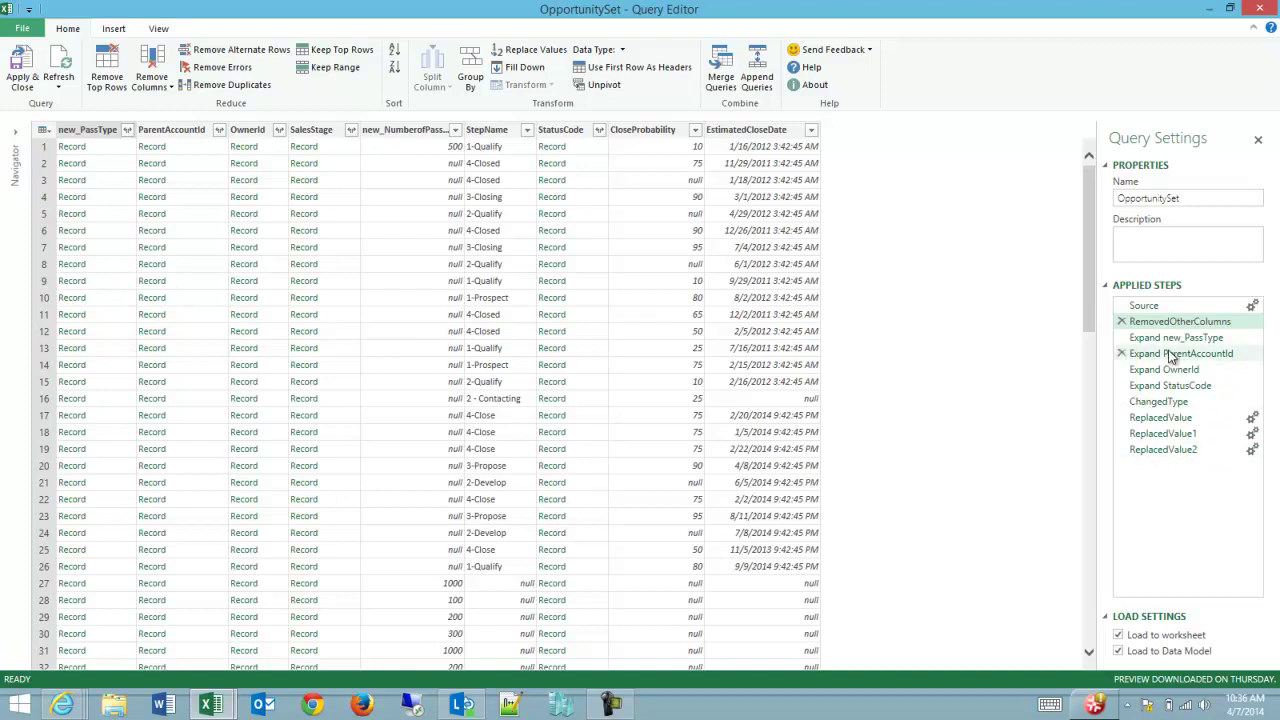
Step: Preview the raw Source data, then return the preview to the final ReplacedValue2 step
click(1169, 308)
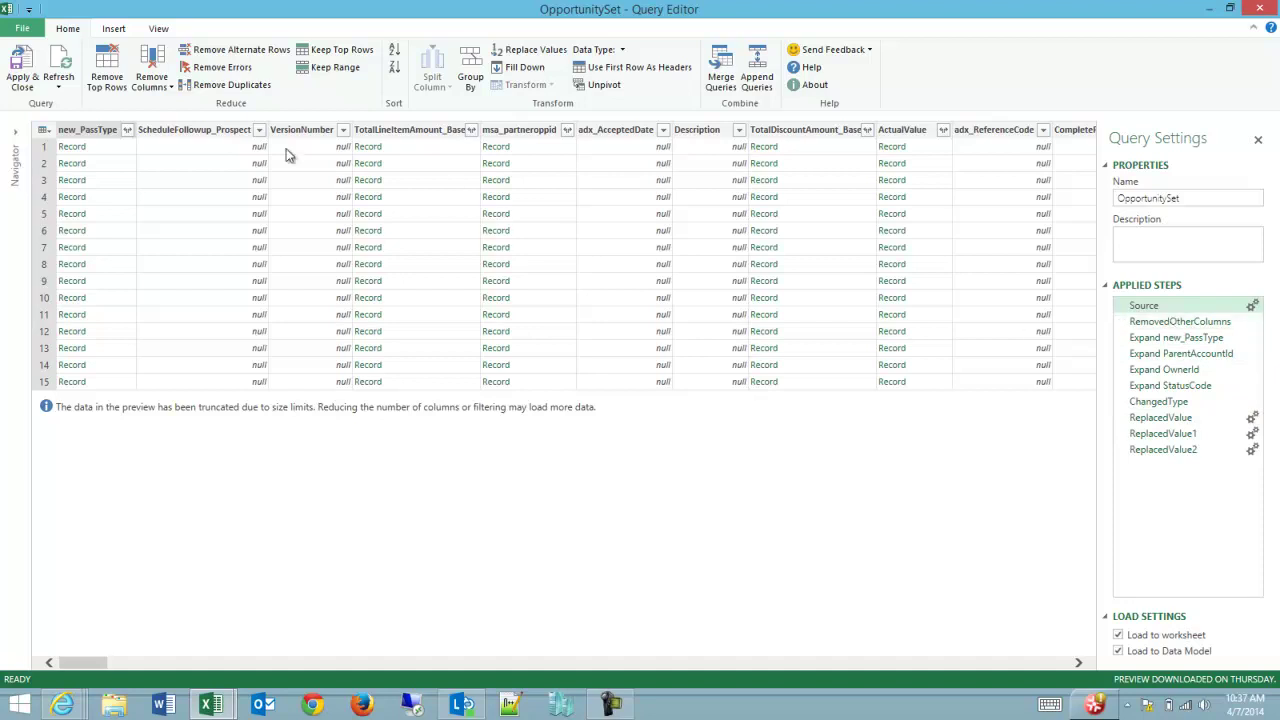
click(1217, 449)
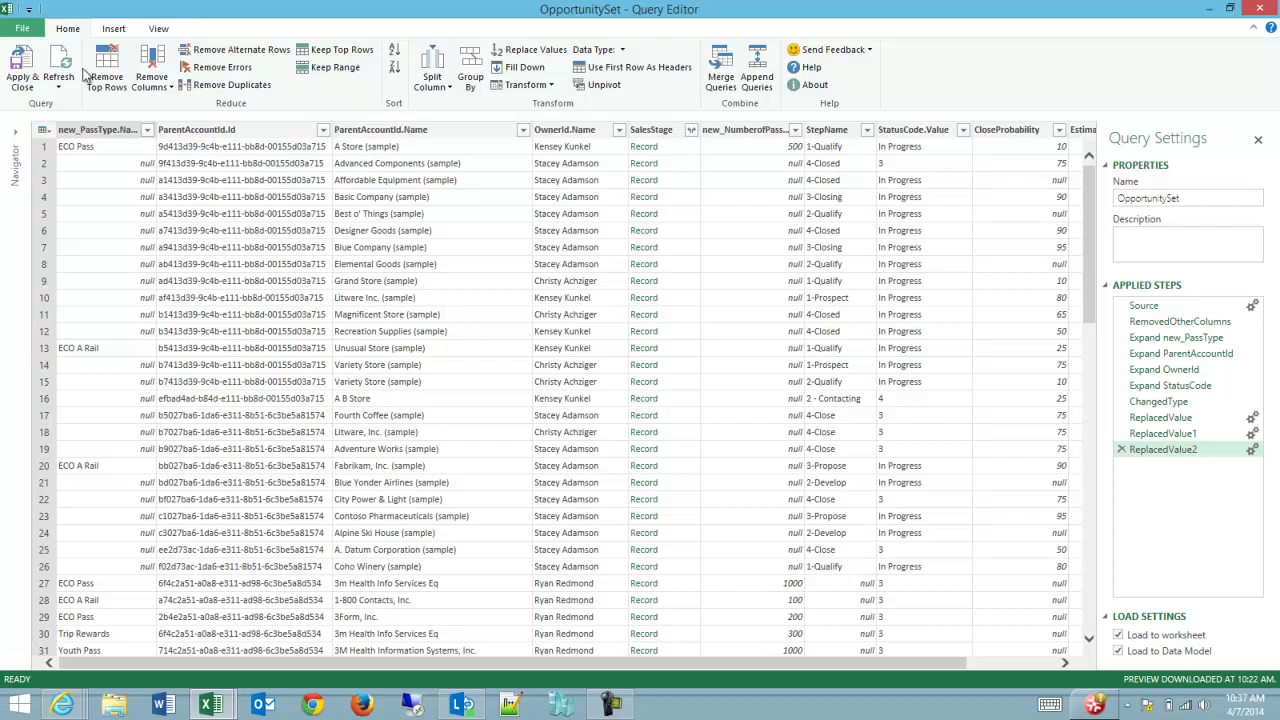
Step: Apply & Close the OpportunitySet query, reloading its 194 rows into the Opportunity sheet
click(18, 66)
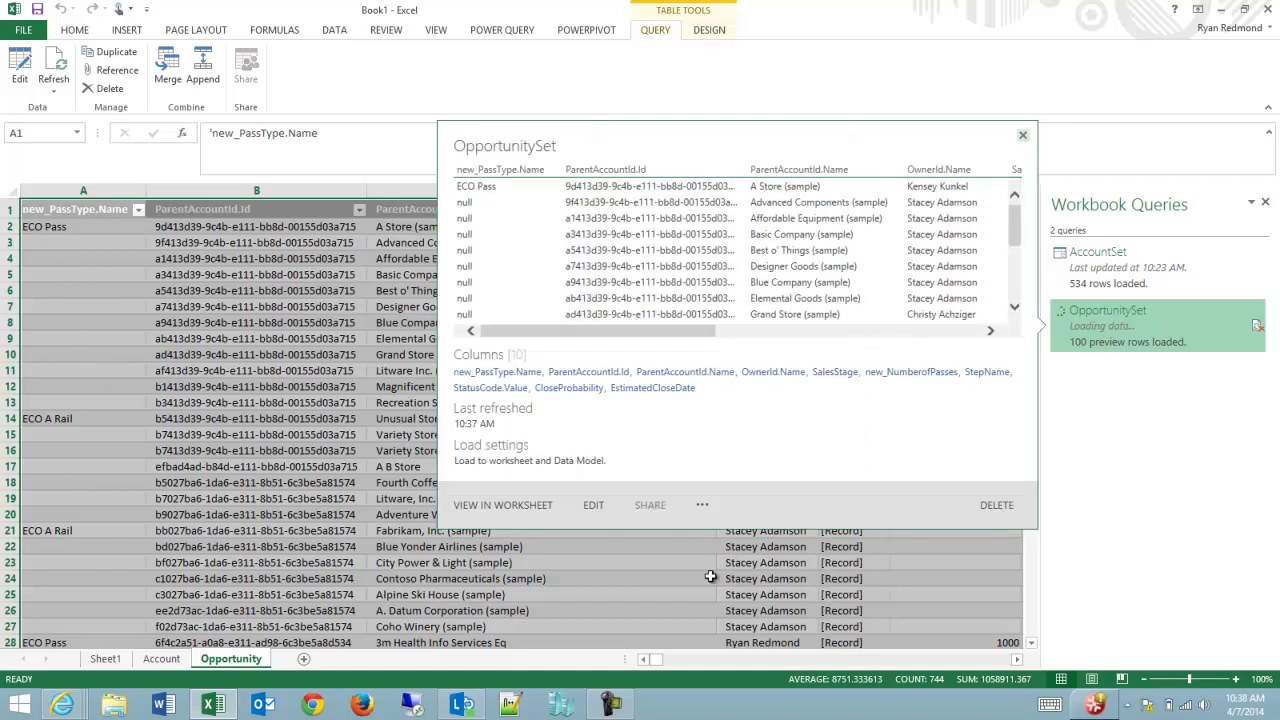
right_click(1149, 338)
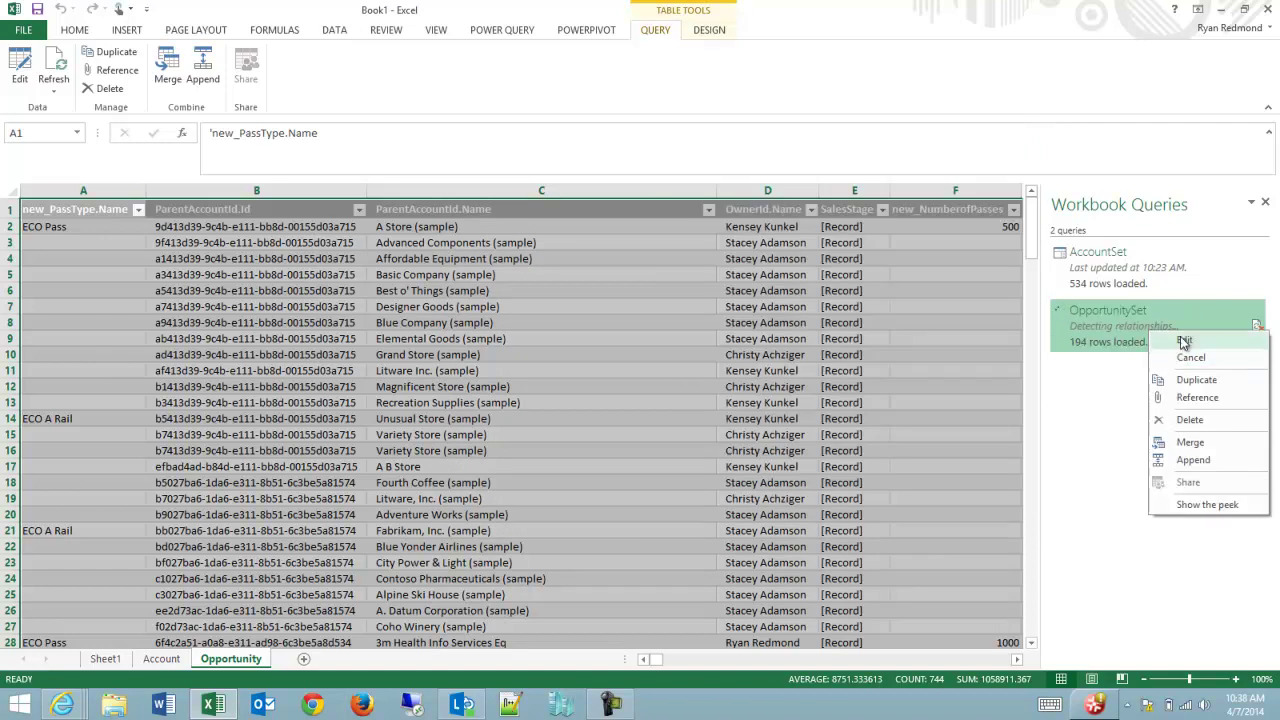
click(1110, 430)
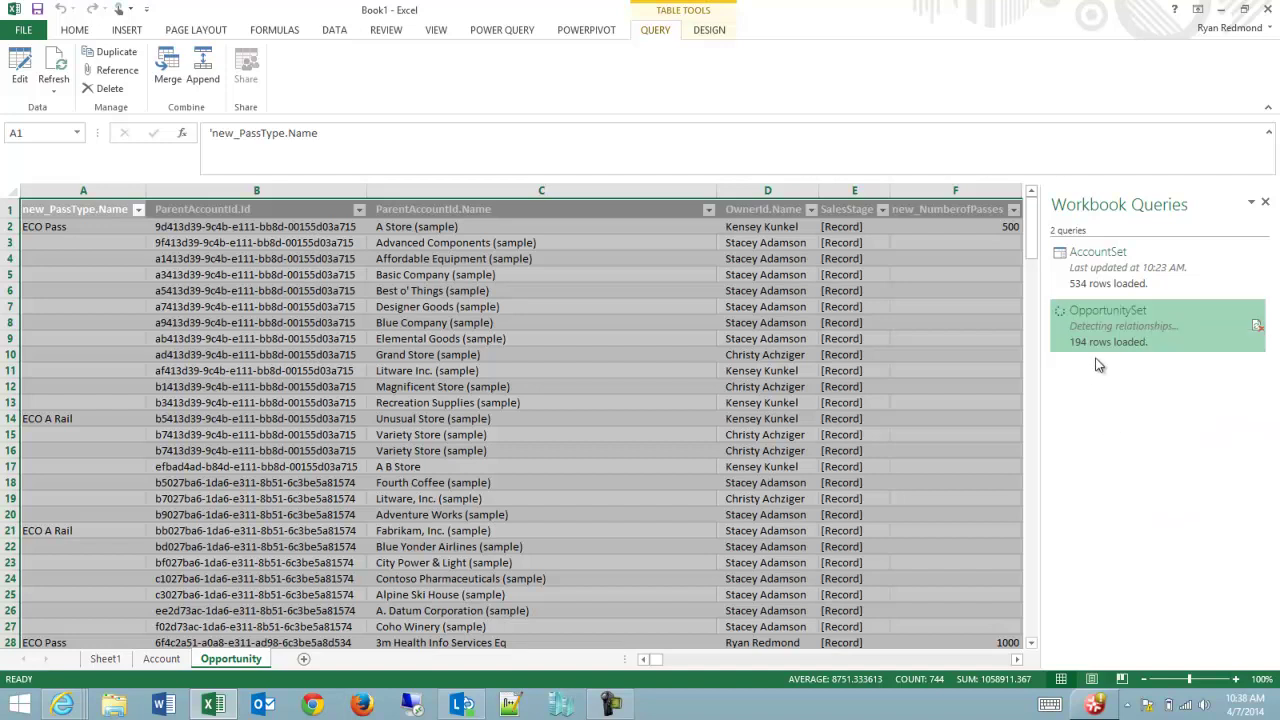
mouse_move(1130, 325)
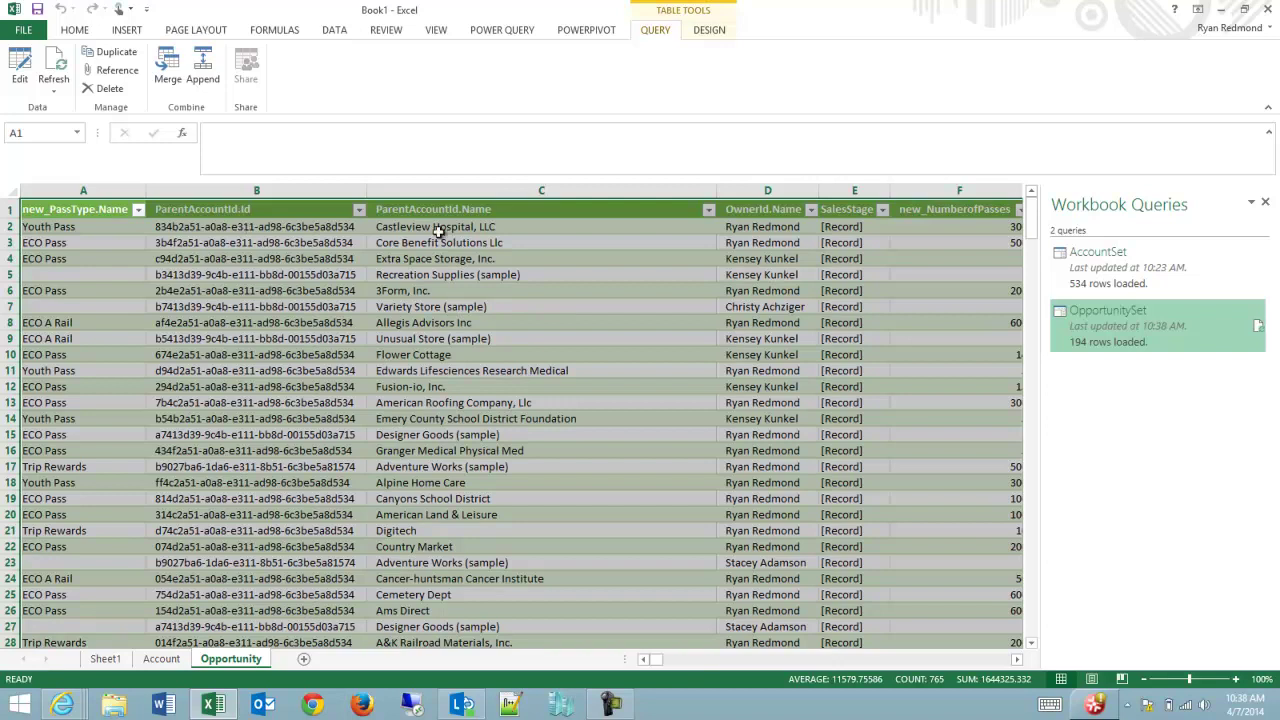
Step: Rename OpportunitySet's new_PassType.Name column to 'Pass Type' and apply the query to the workbook
right_click(1080, 317)
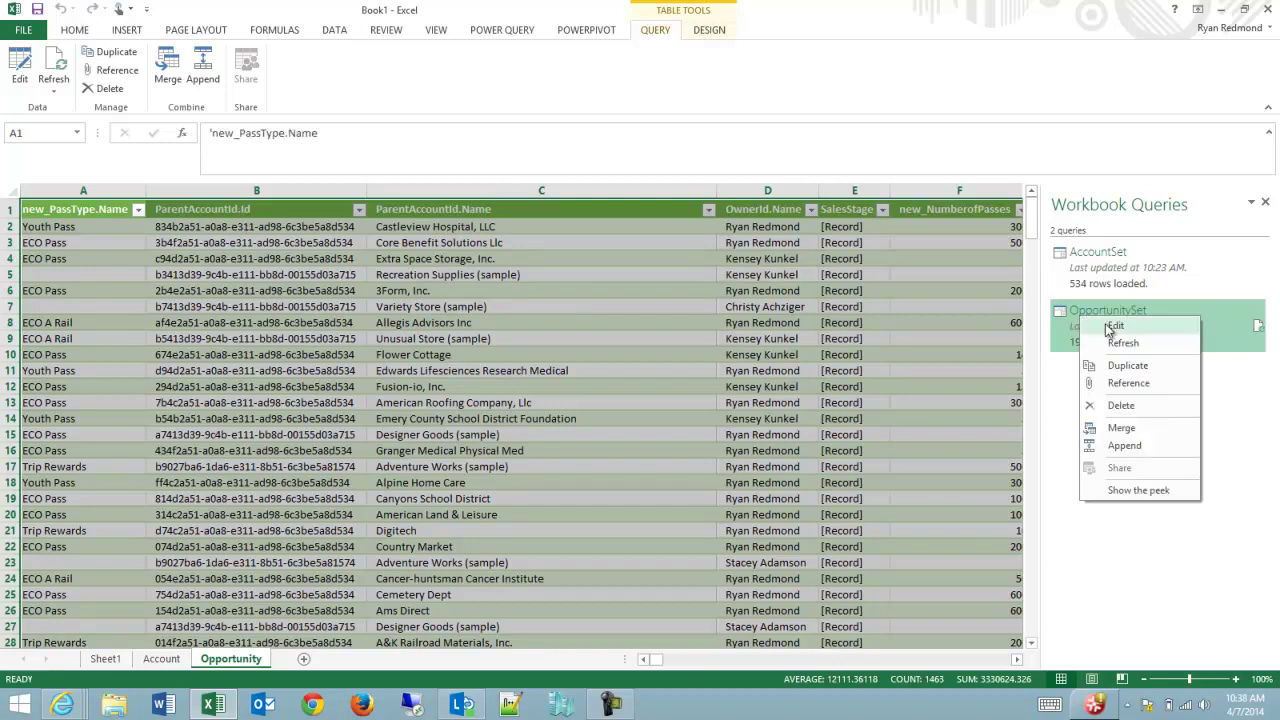
click(1112, 326)
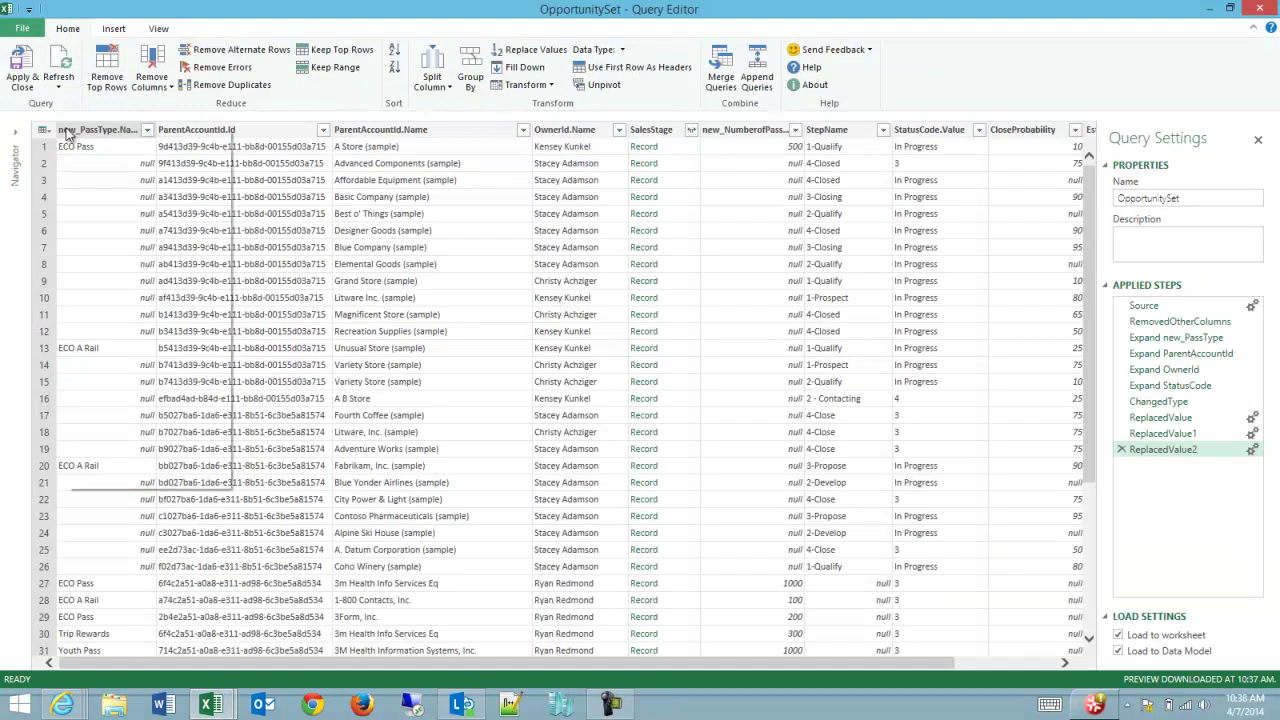
right_click(67, 132)
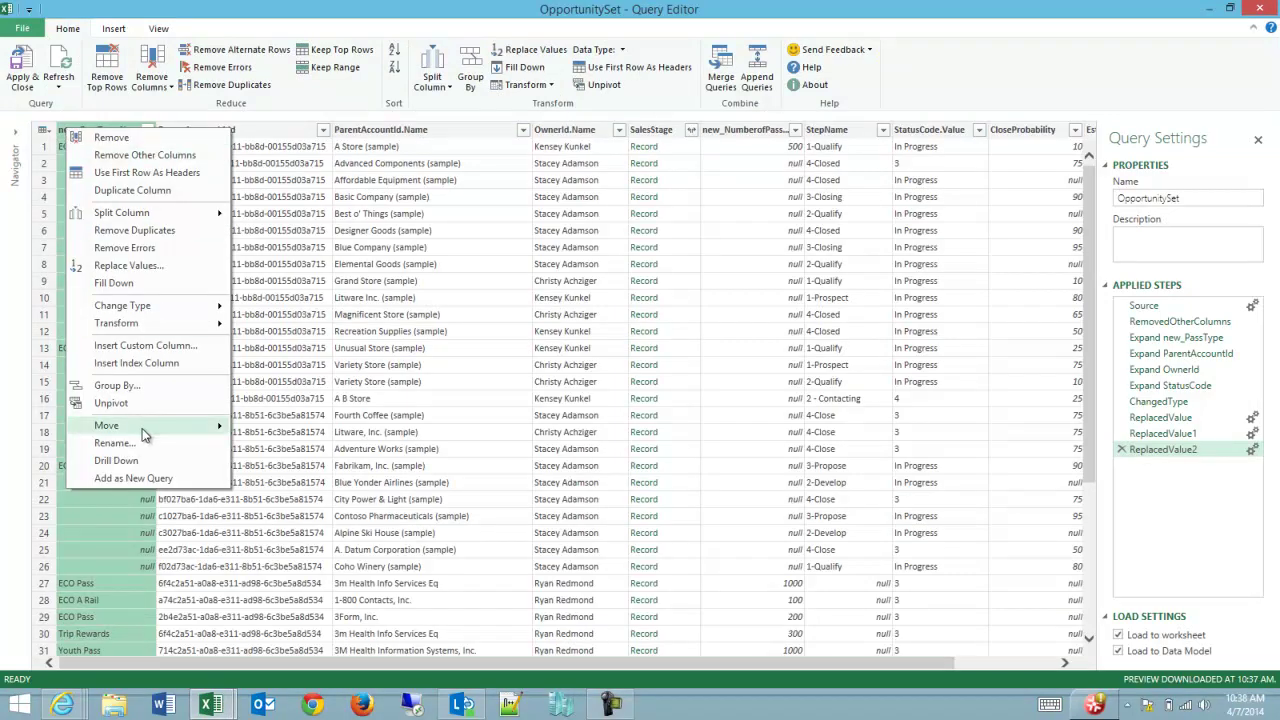
click(114, 442)
text(P)
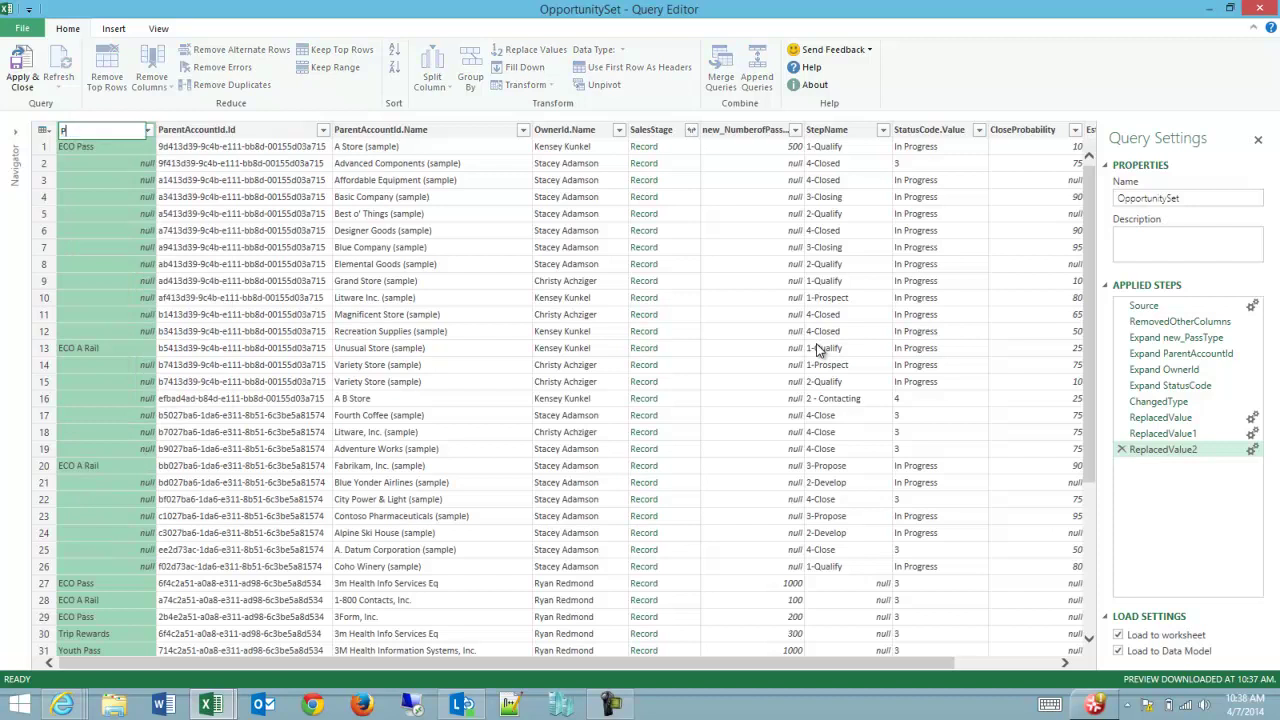
text(ass type)
key(BackSpace)
key(BackSpace)
key(BackSpace)
text(Type)
click(228, 211)
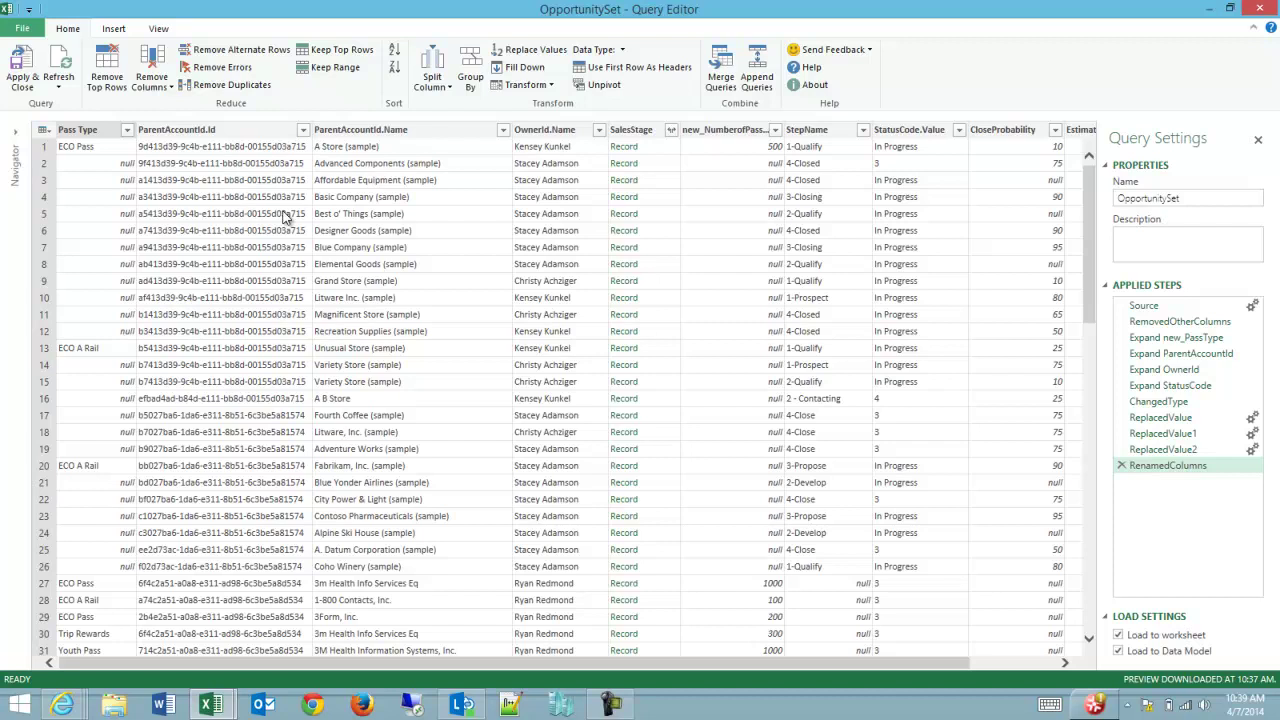
click(22, 72)
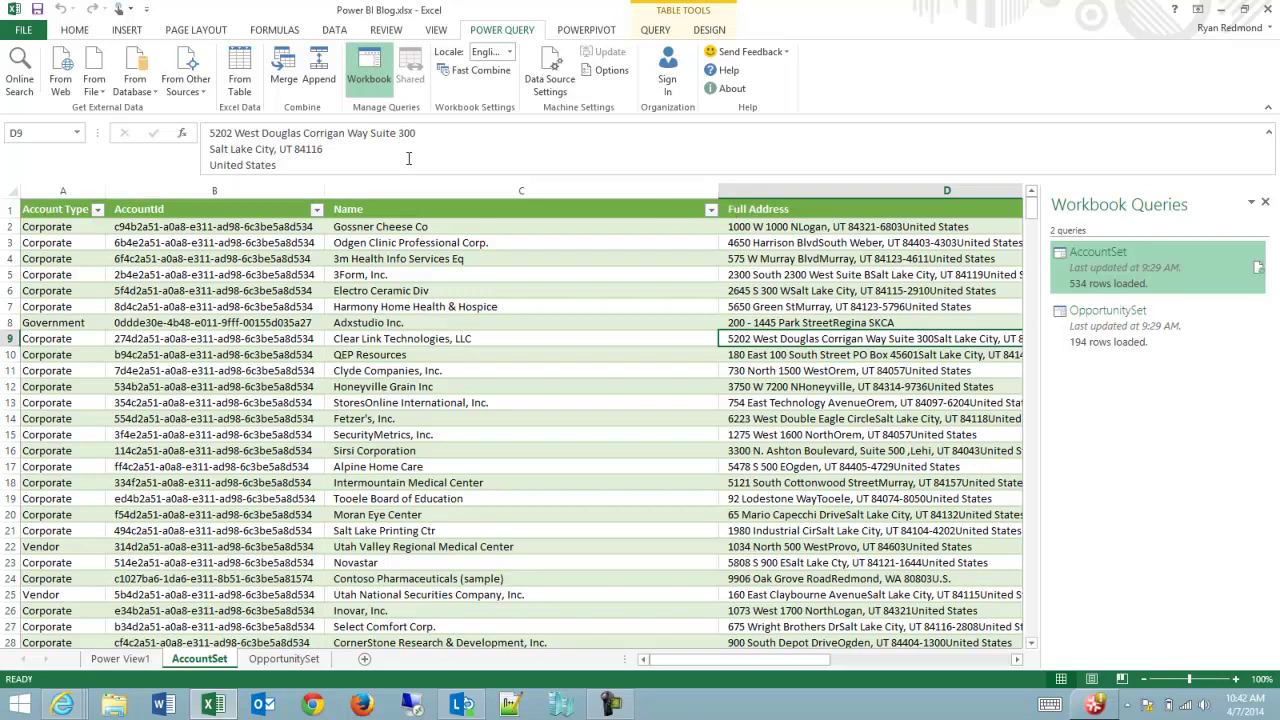
Step: Show the POWERPIVOT commands, then open the AccountSet query to review its steps and close it
click(578, 32)
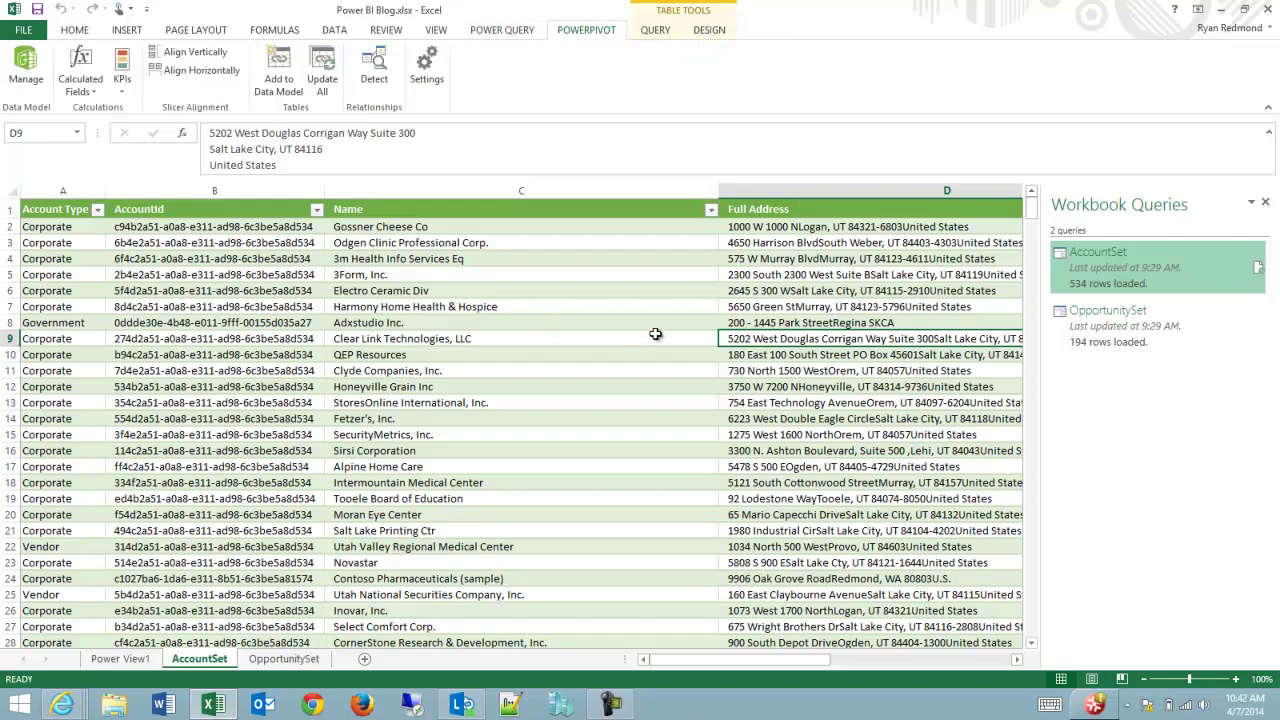
click(1146, 266)
right_click(1146, 267)
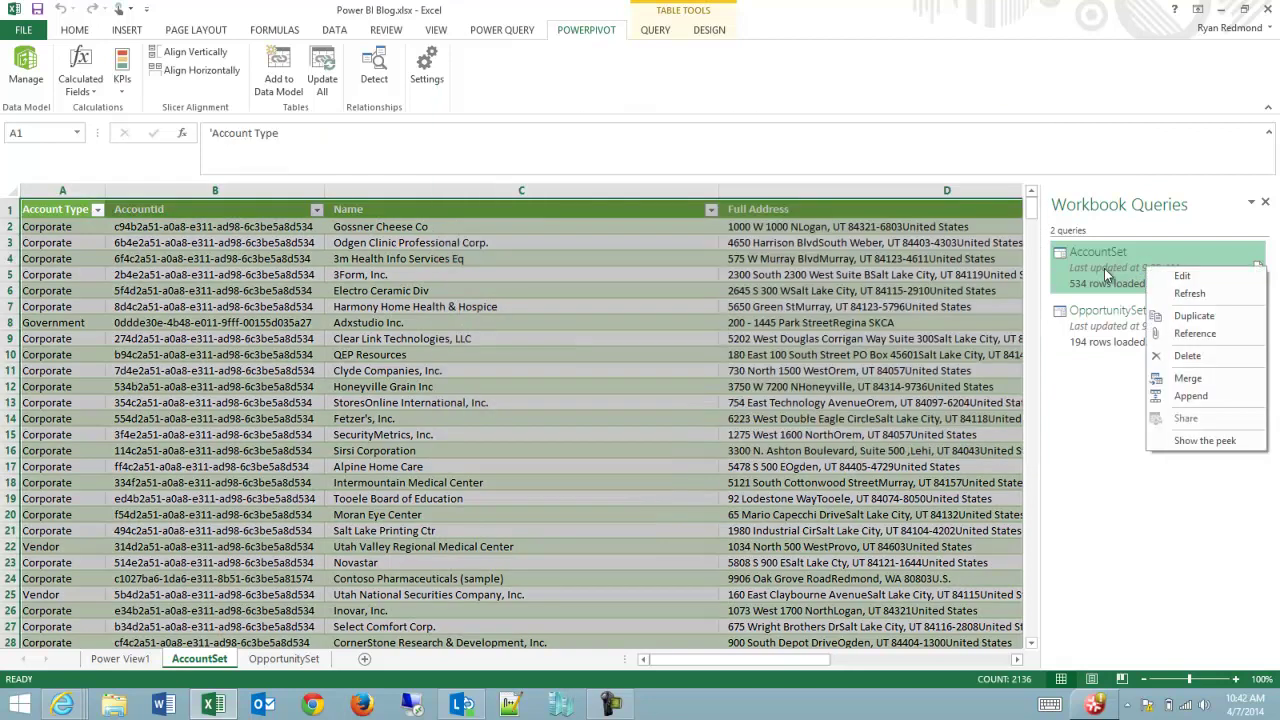
click(1192, 274)
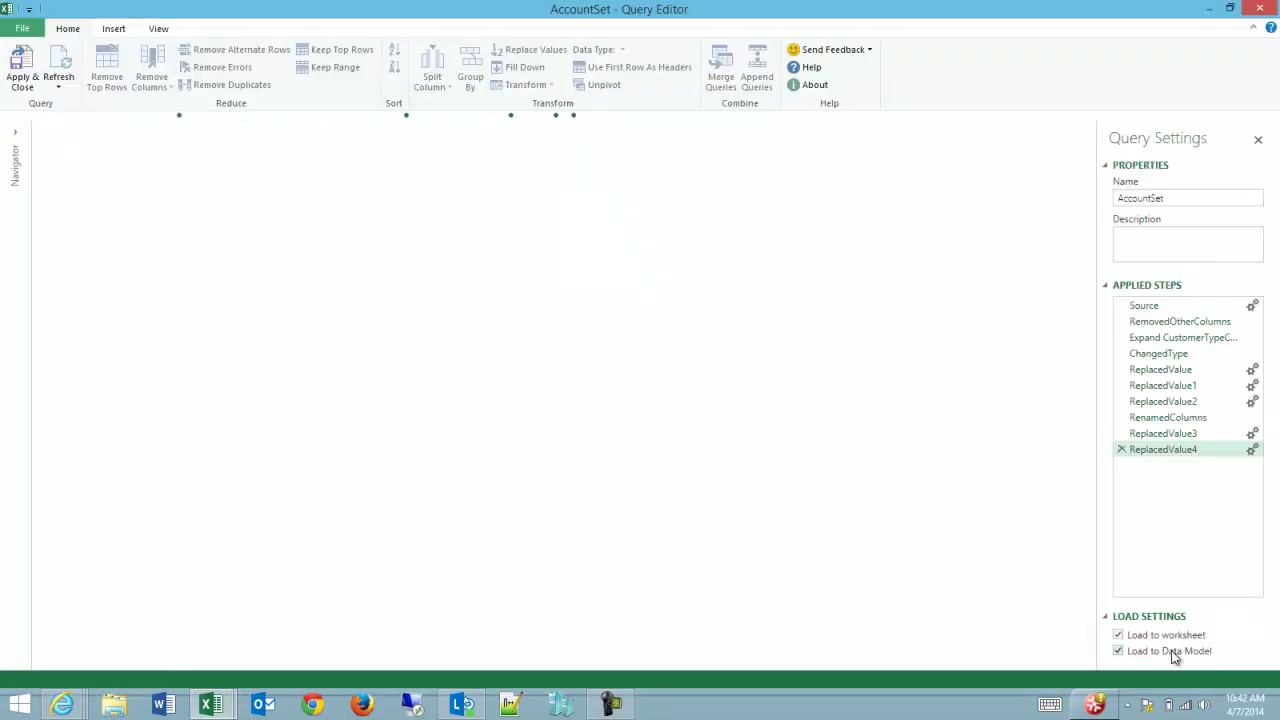
click(1259, 8)
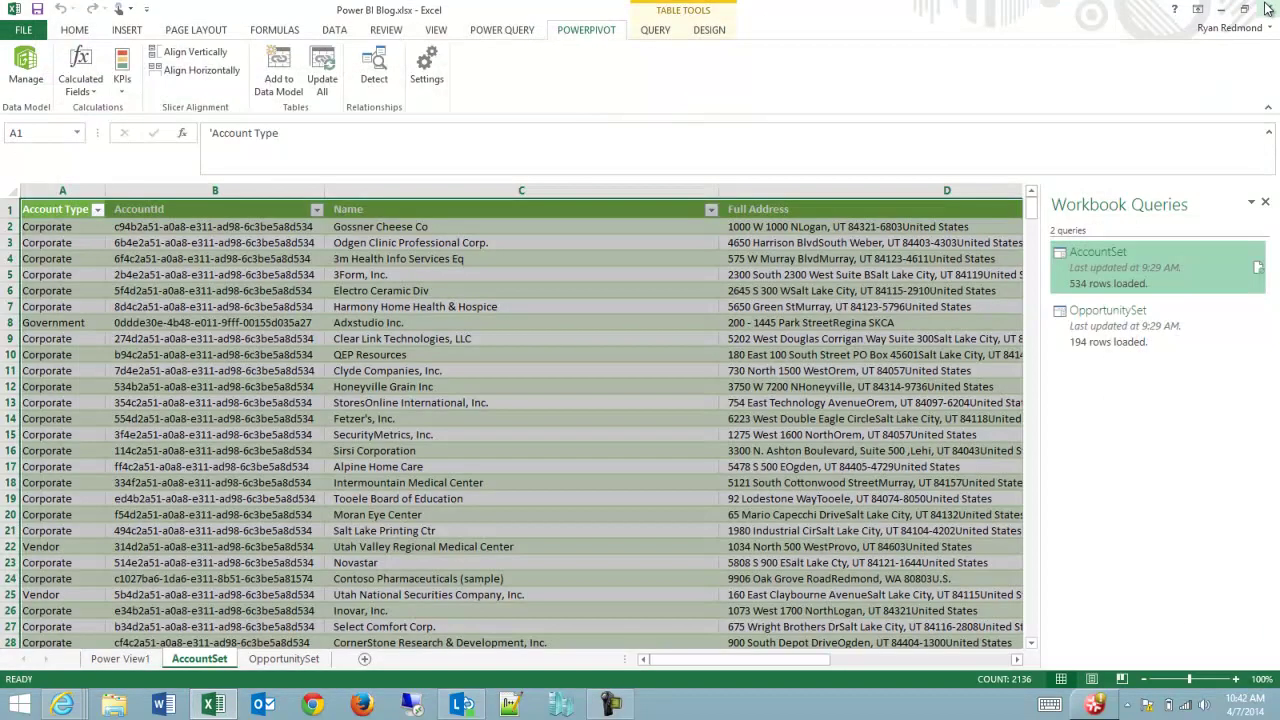
click(30, 76)
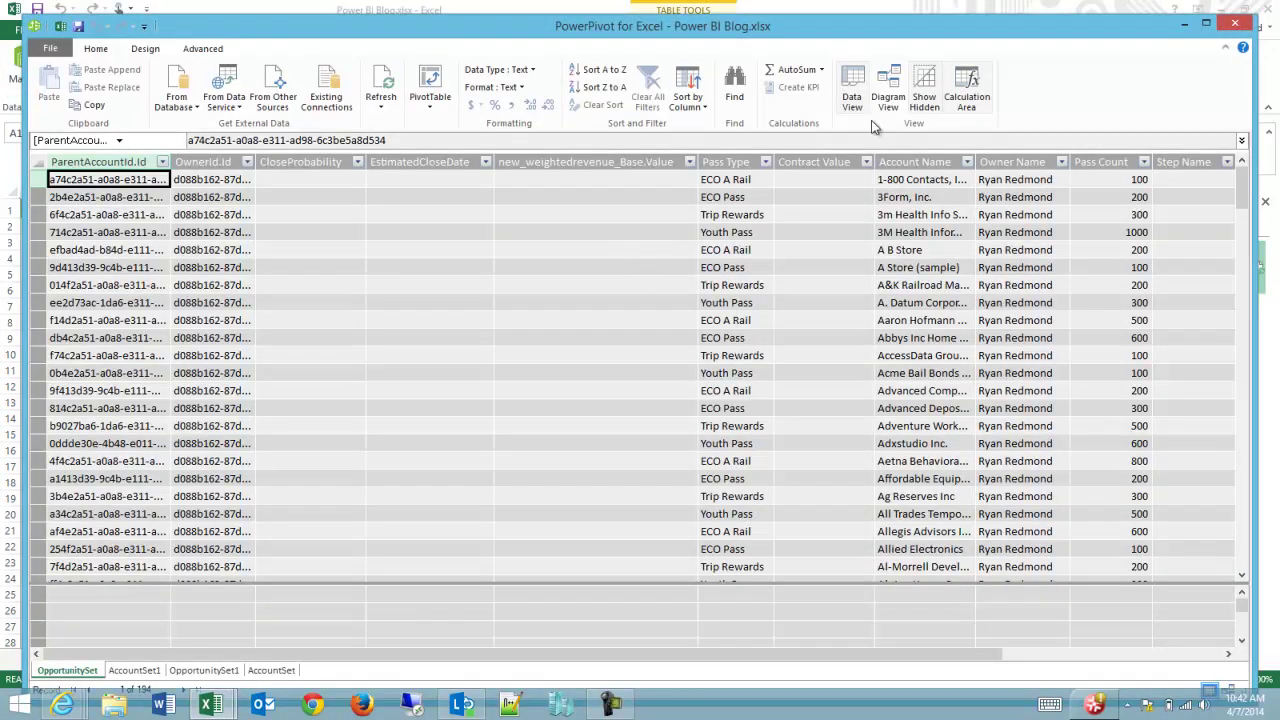
click(893, 95)
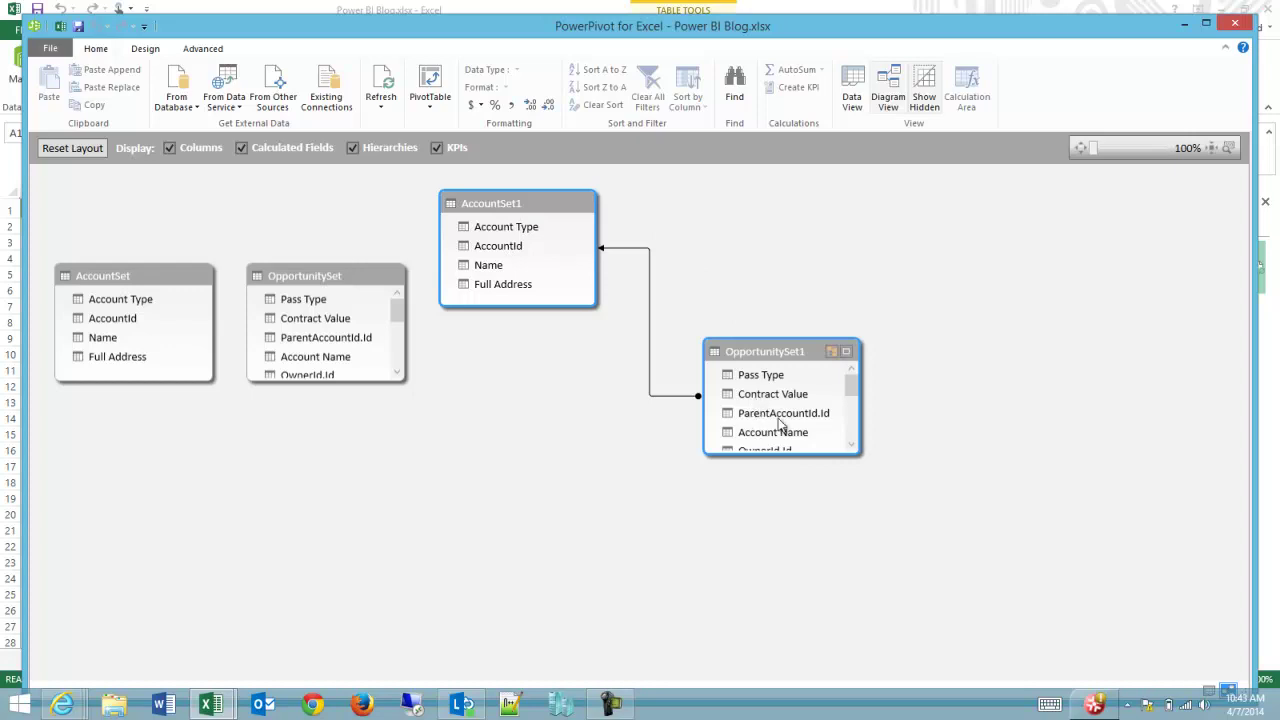
click(622, 251)
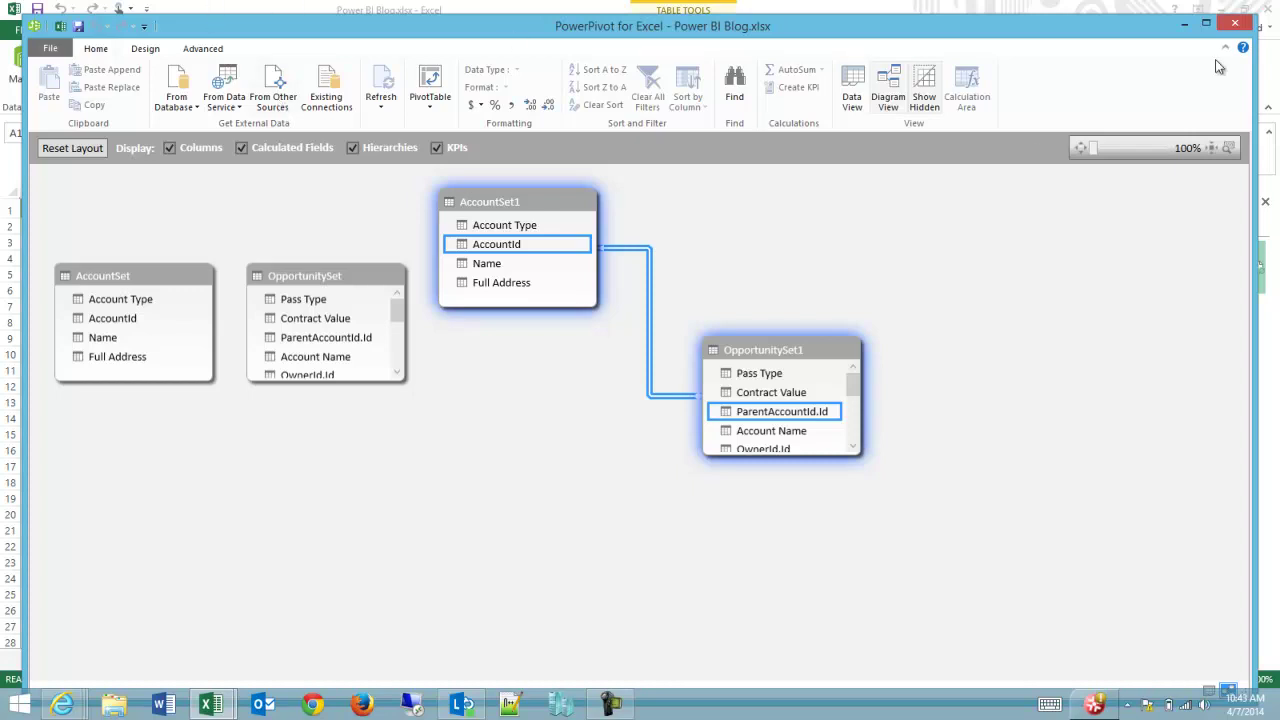
click(1238, 25)
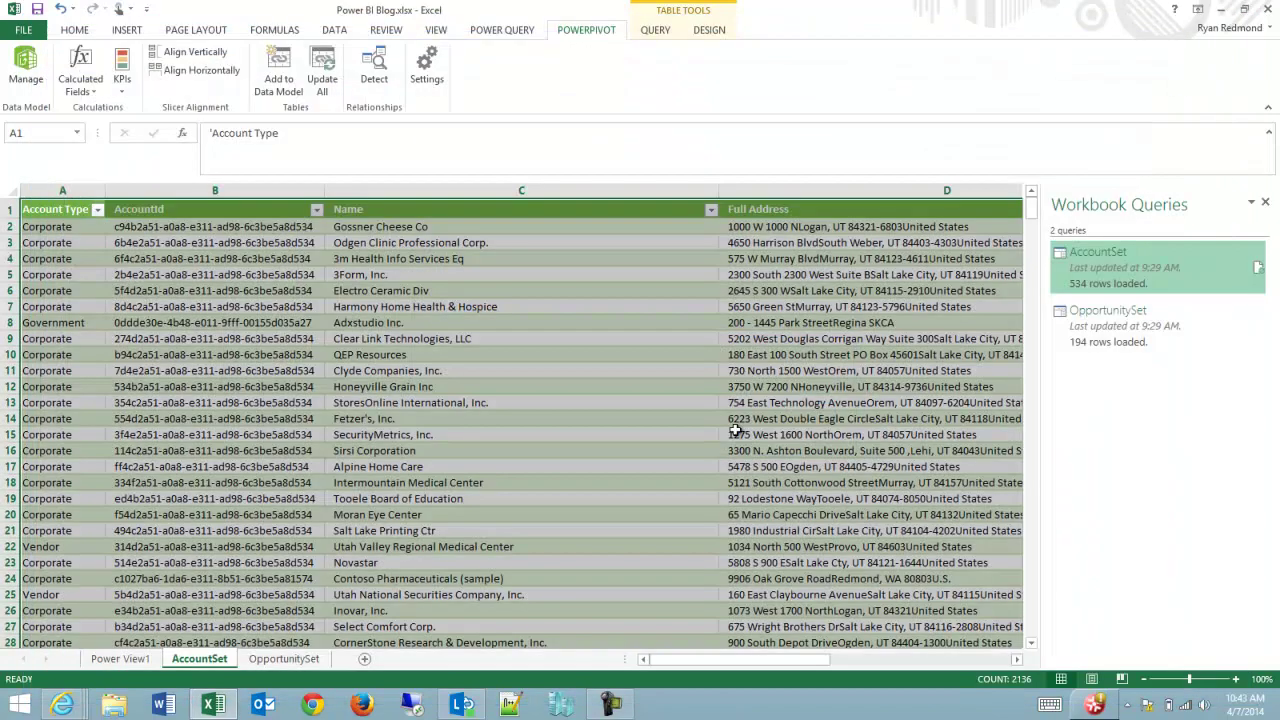
click(122, 660)
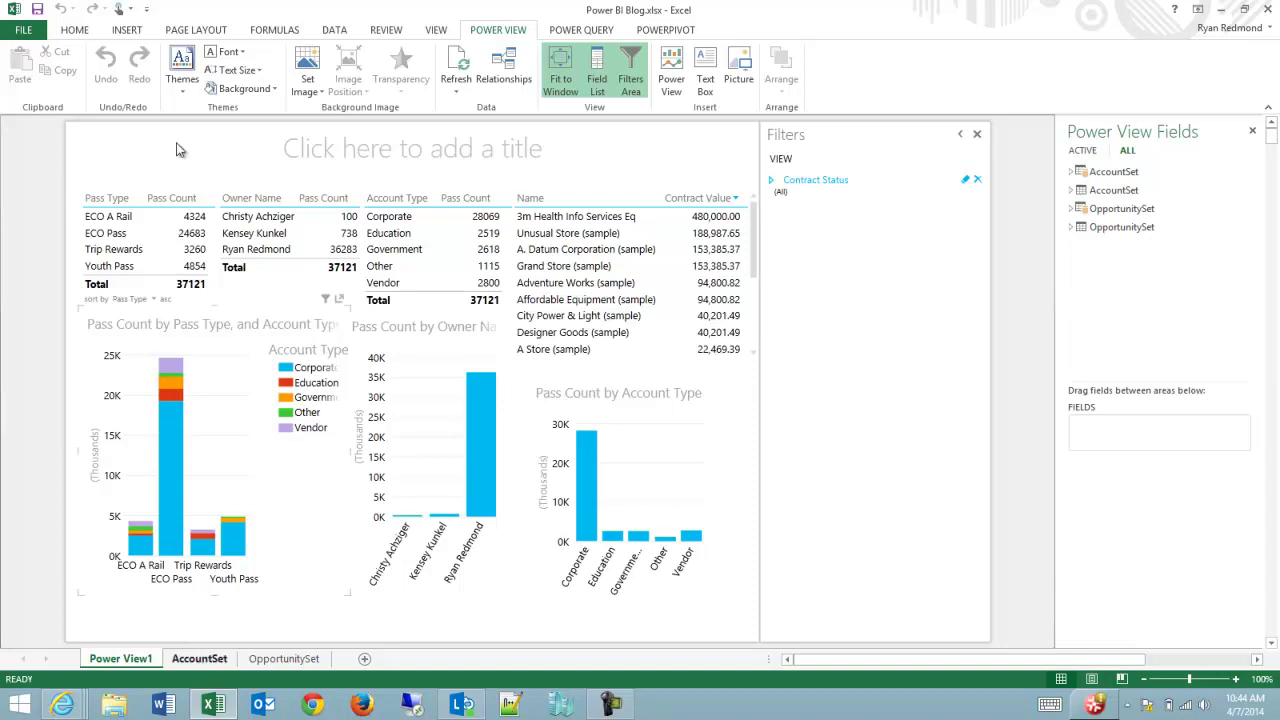
Step: Insert a new Power View sheet and expand the AccountSet and OpportunitySet field groups
click(199, 657)
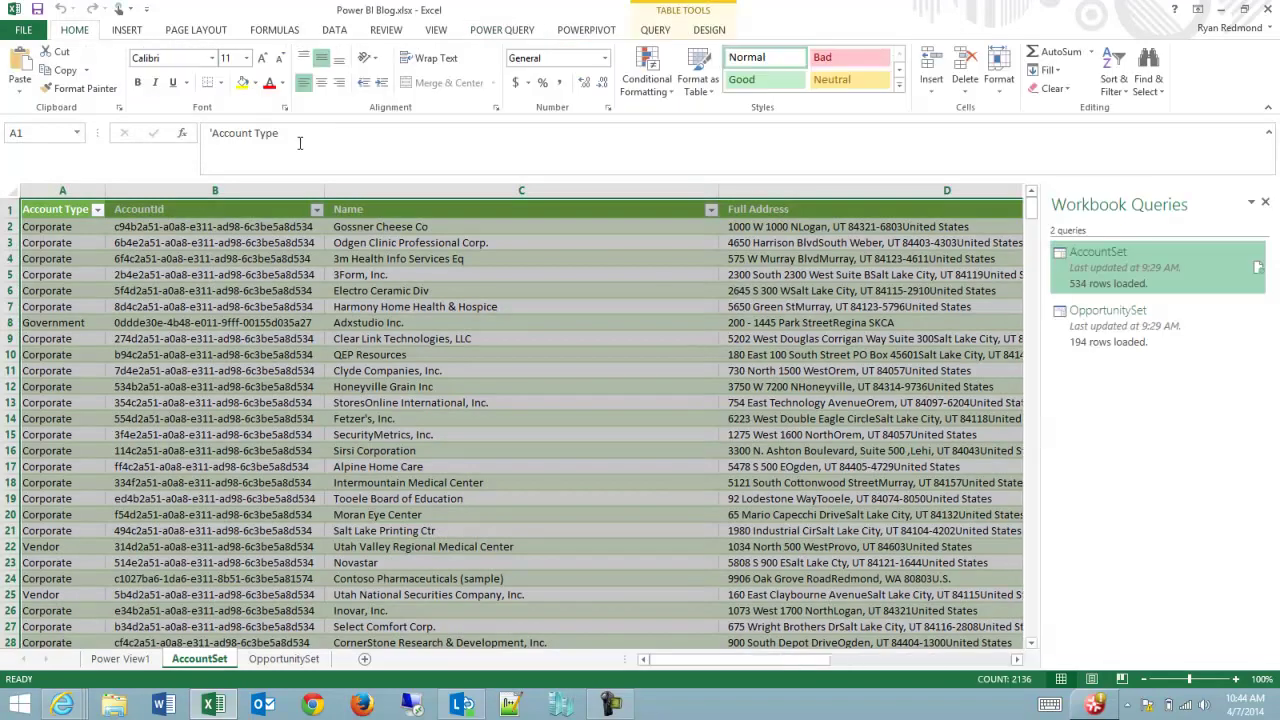
click(127, 30)
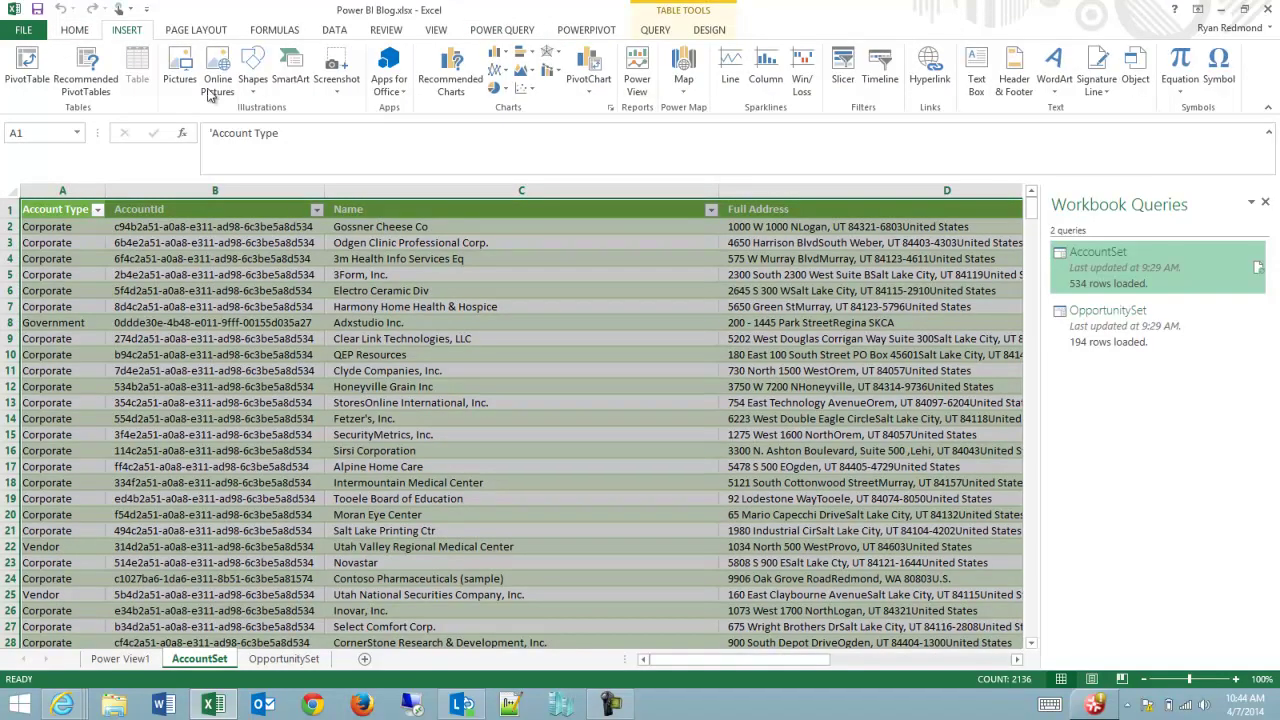
click(636, 78)
click(712, 384)
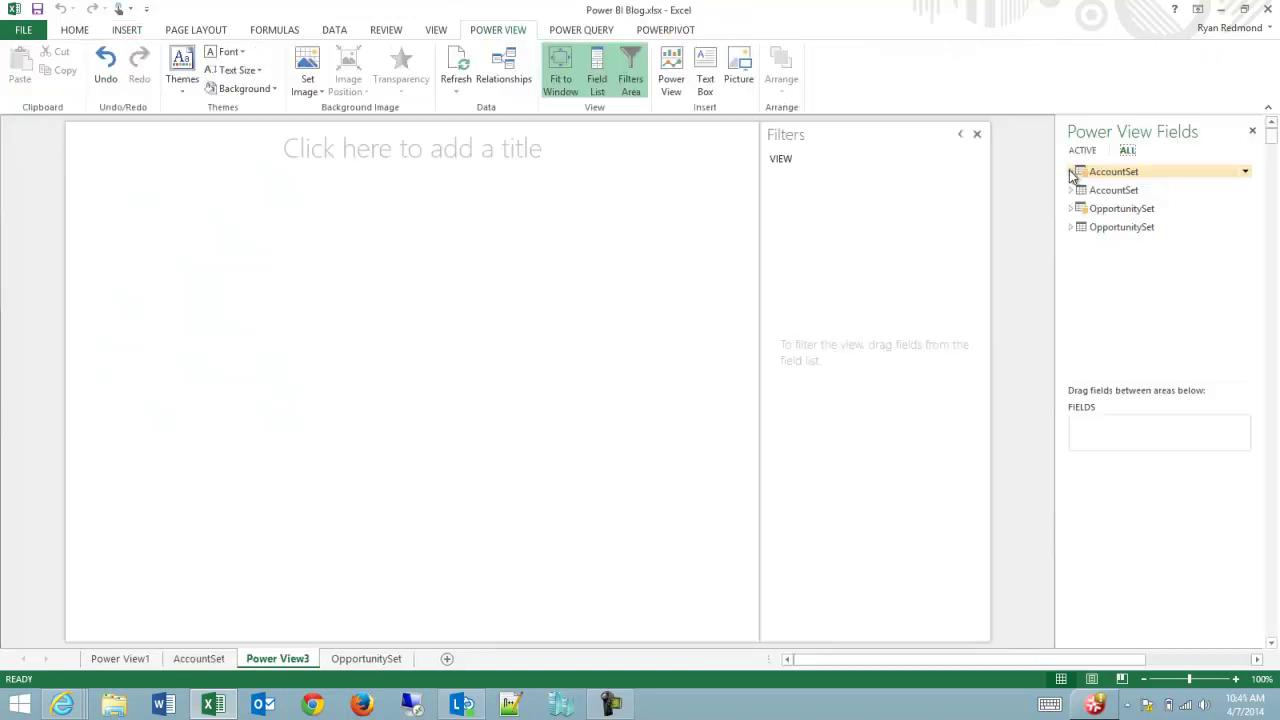
click(1072, 172)
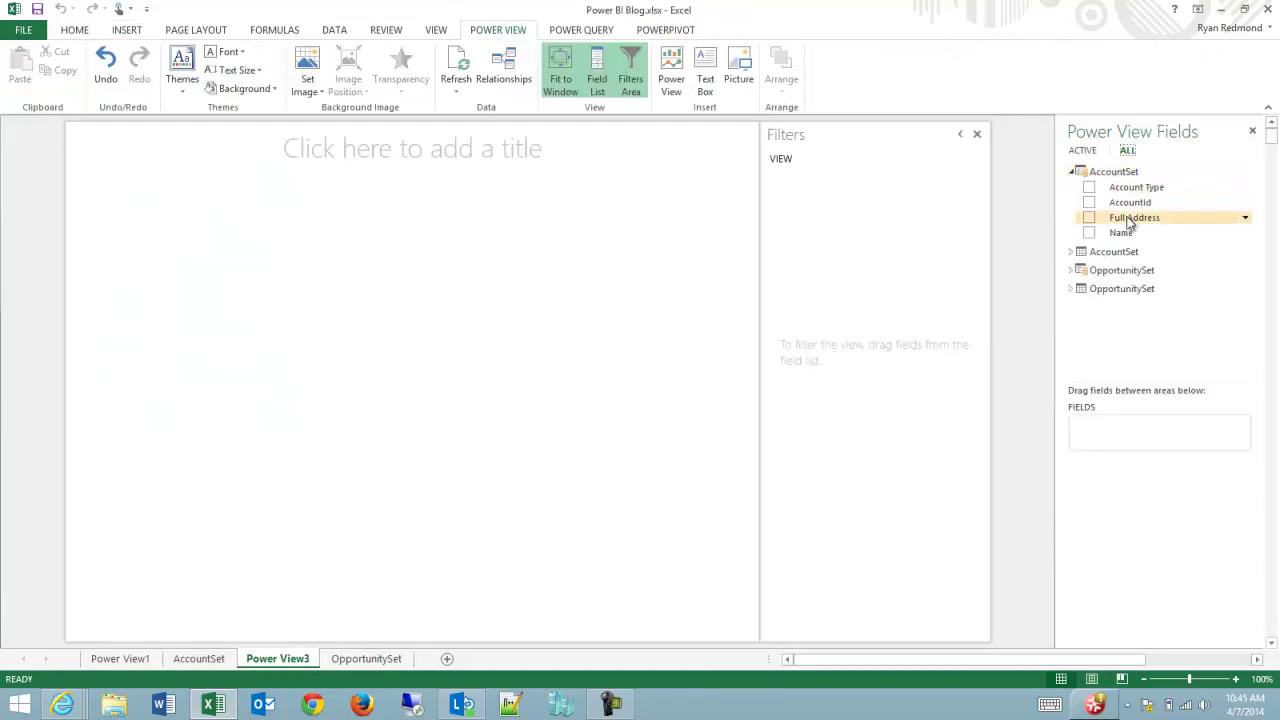
click(1072, 271)
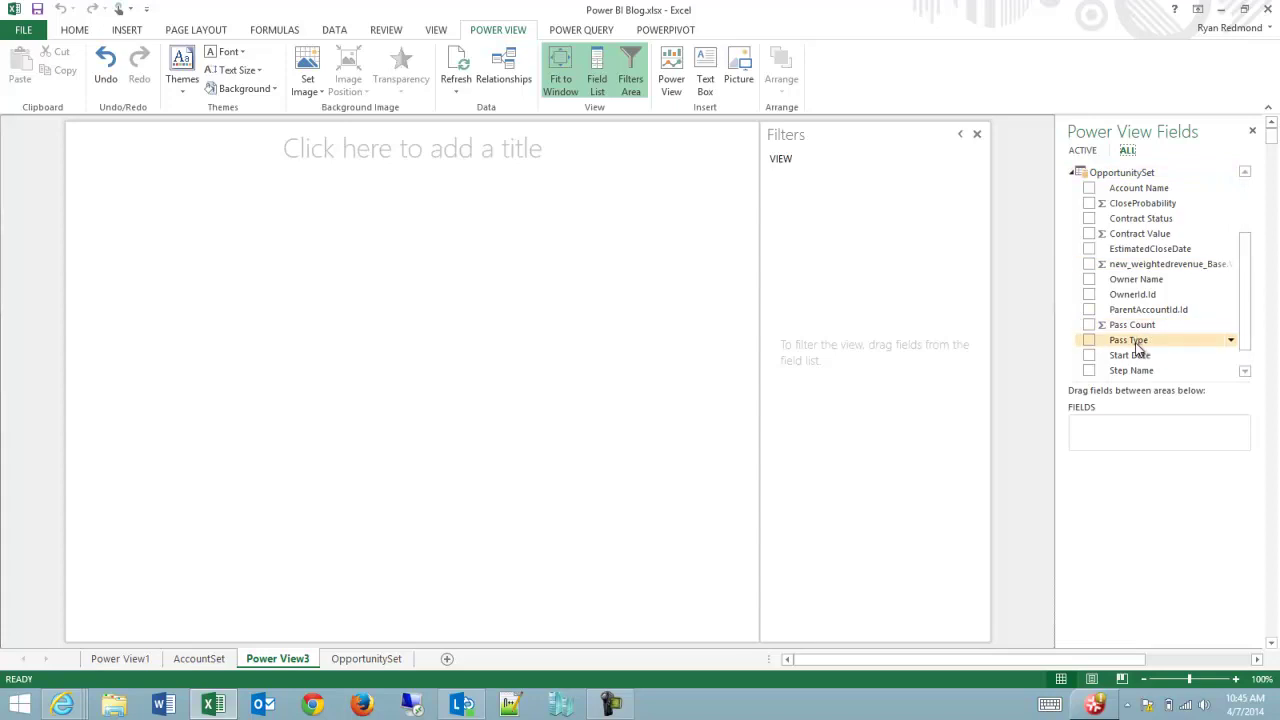
Step: Build a widened Pass Type table showing Pass Count and Contract Value
mouse_move(194, 242)
mouse_down()
mouse_move(163, 249)
mouse_move(172, 255)
mouse_up()
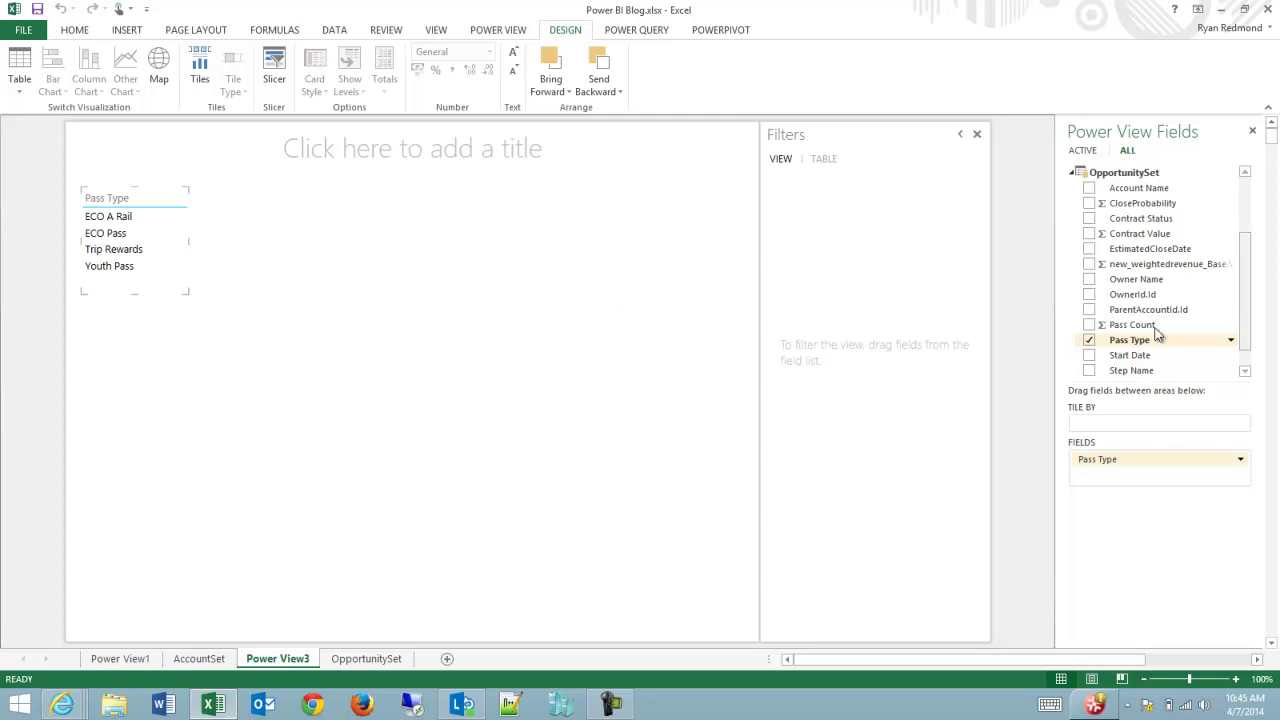
drag(1140, 325, 150, 235)
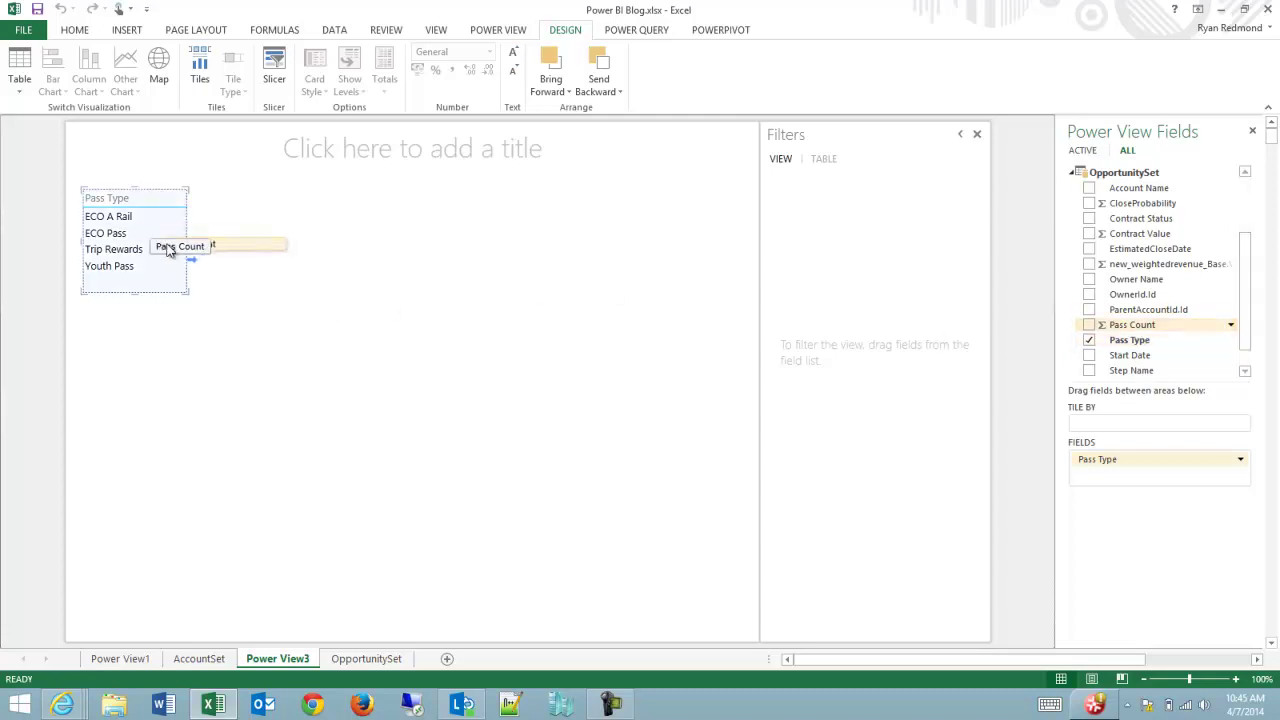
drag(160, 250, 171, 271)
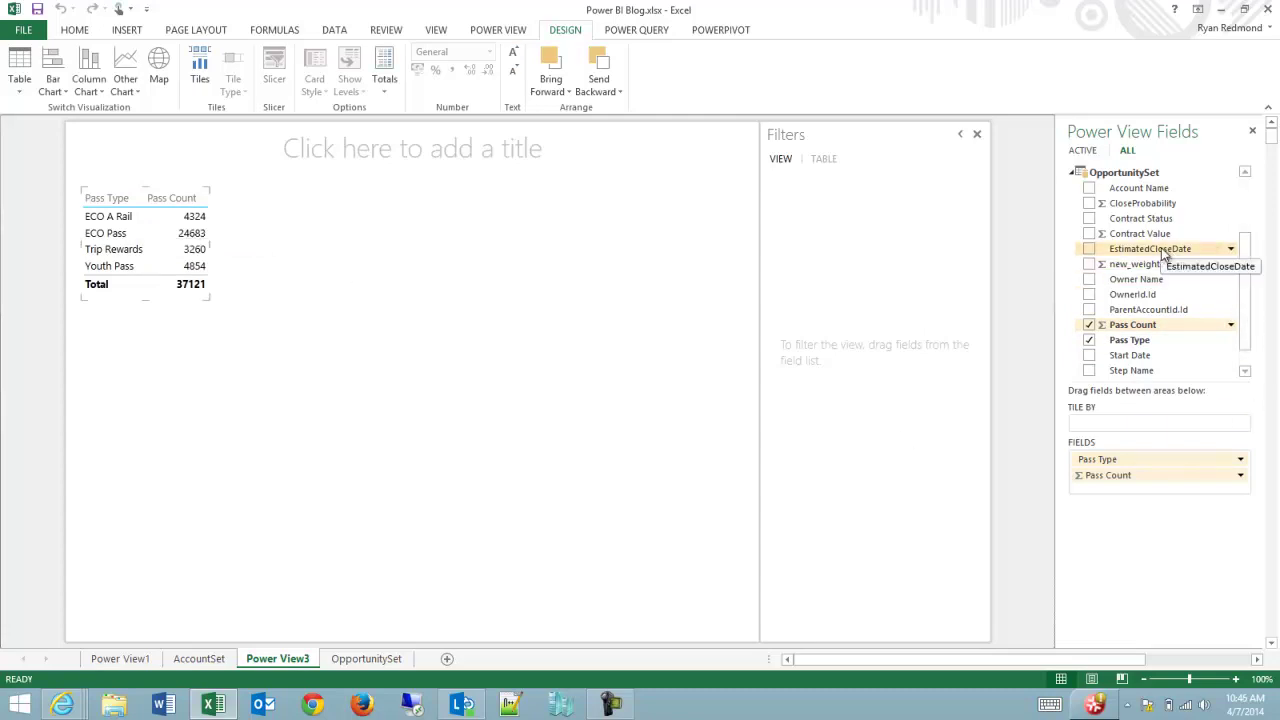
drag(1145, 243, 200, 265)
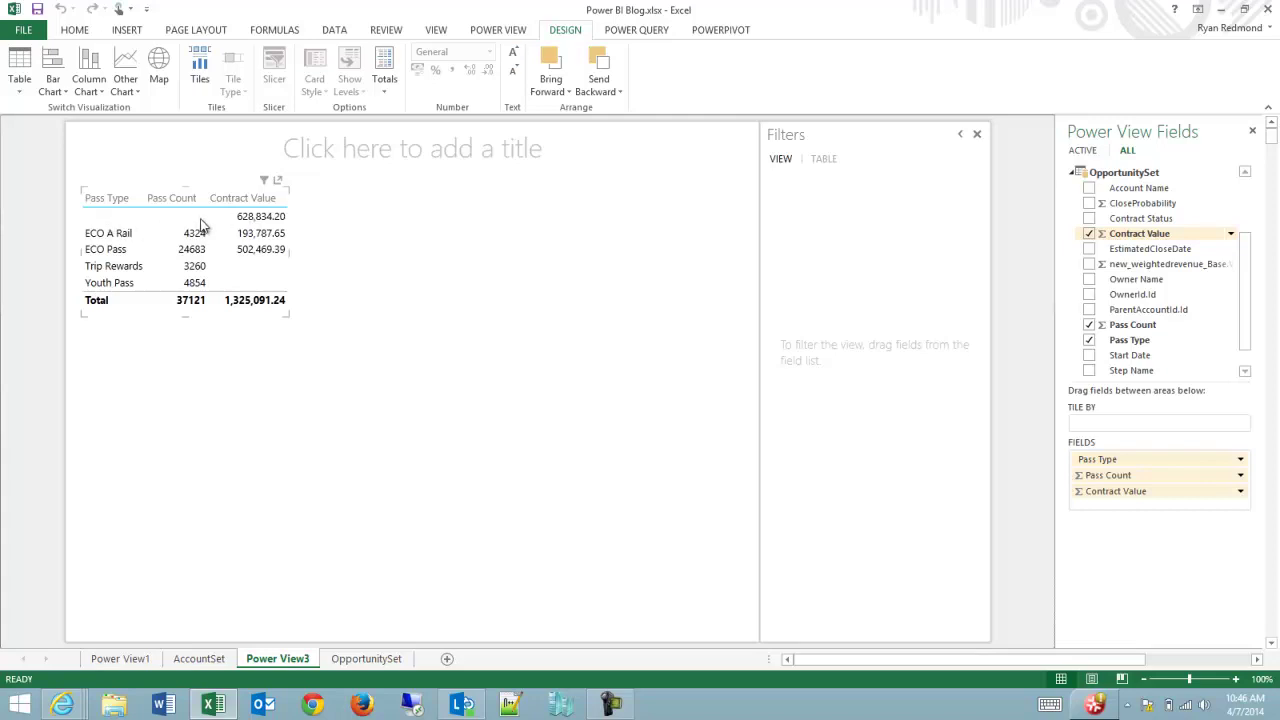
drag(288, 314, 321, 333)
click(1240, 477)
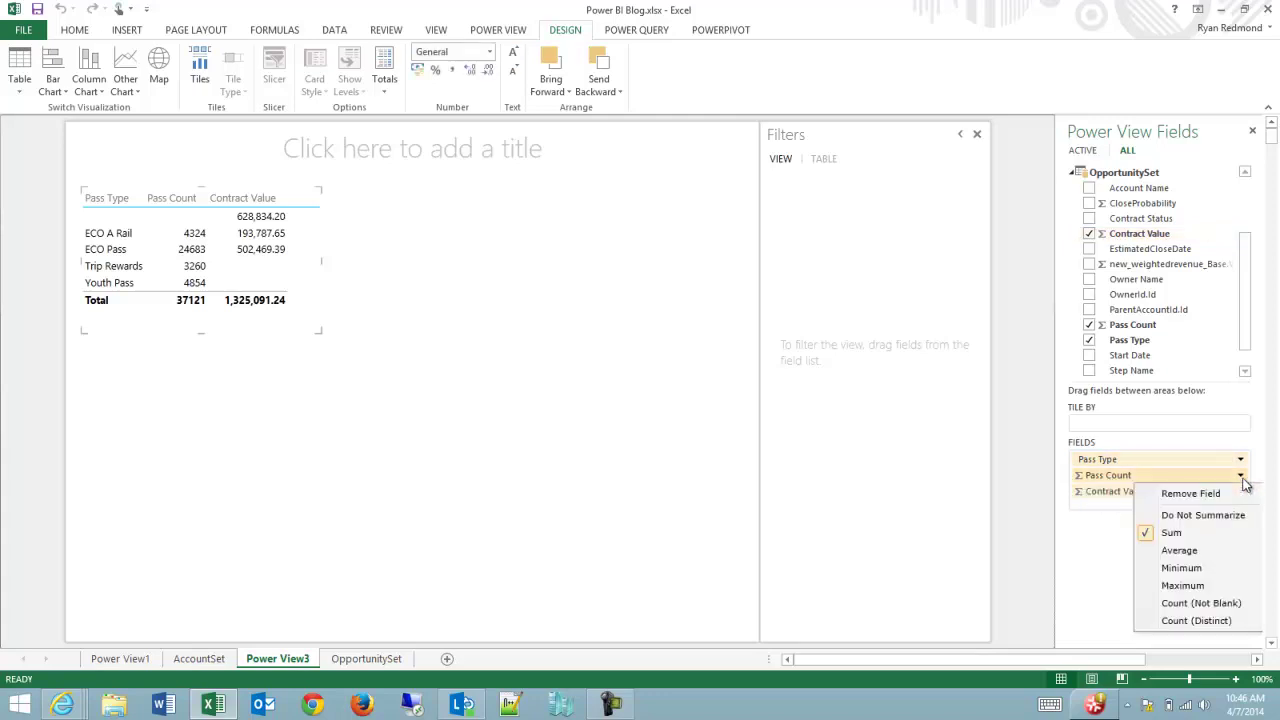
click(1183, 551)
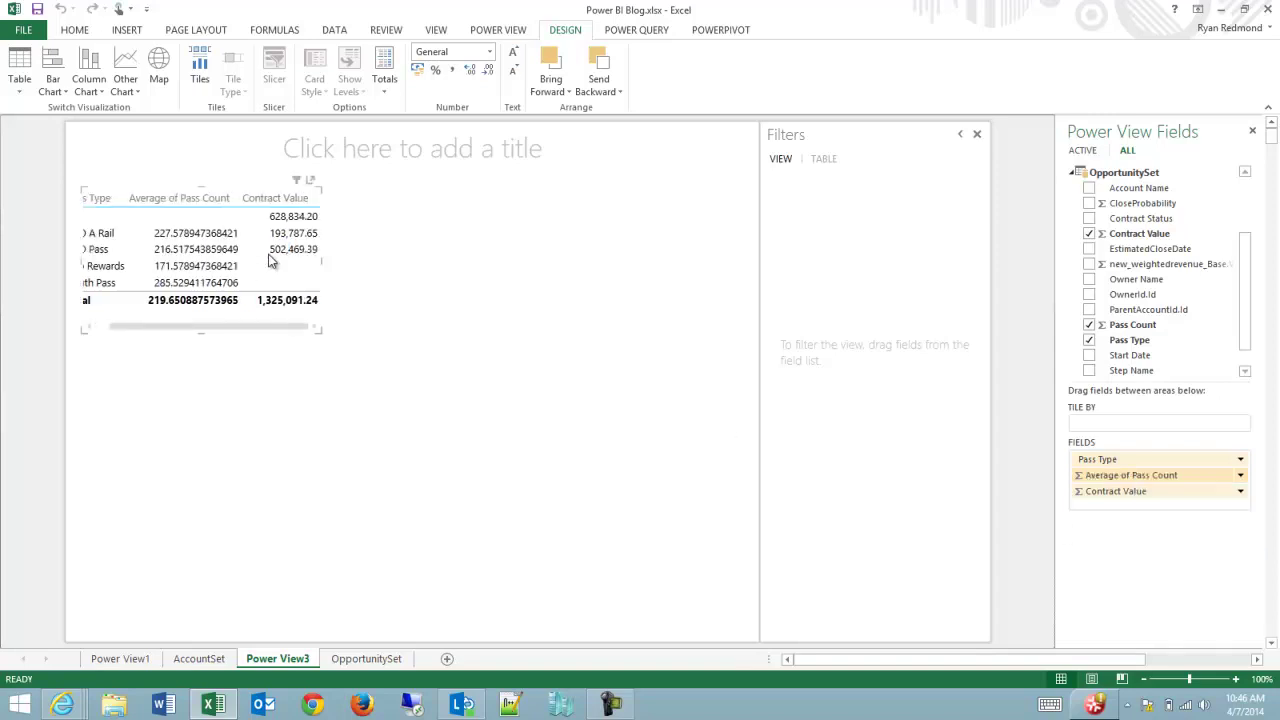
drag(137, 326, 112, 325)
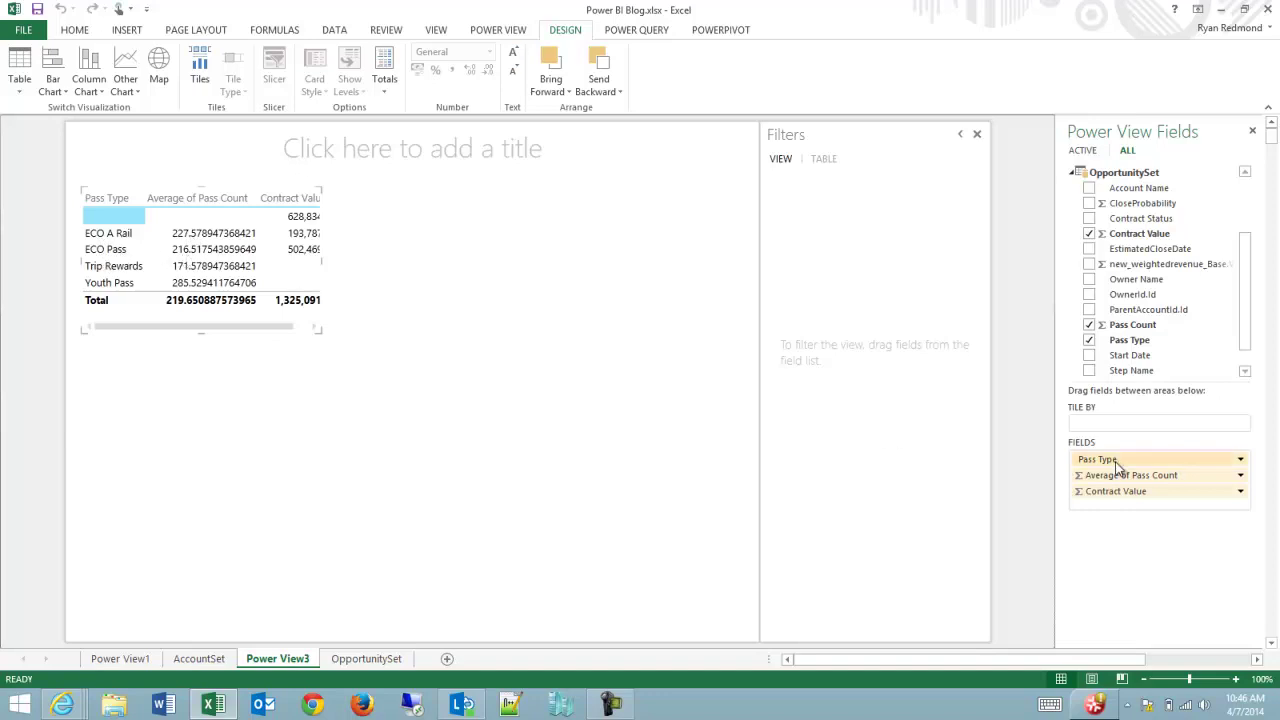
click(1240, 476)
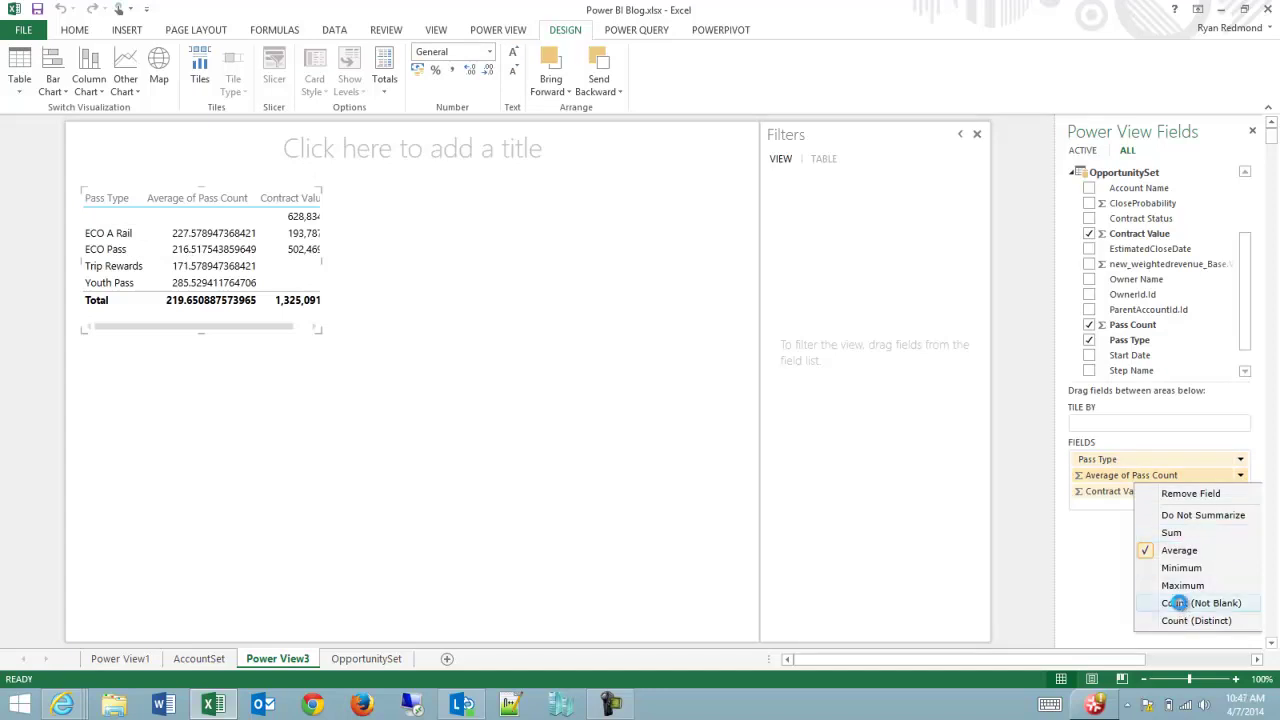
click(1182, 607)
key(ctrl+z)
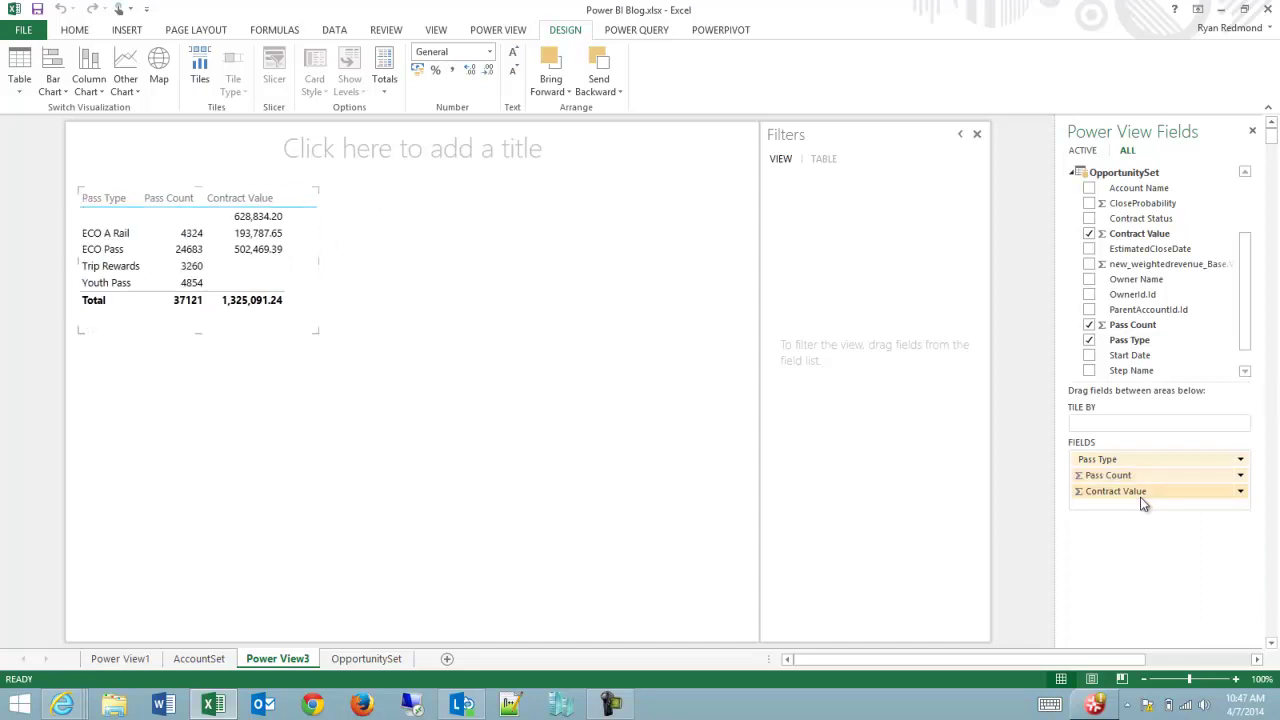
Step: Remove Contract Value and convert the Pass Type table into an enlarged stacked column chart
drag(1150, 491, 1158, 310)
click(272, 255)
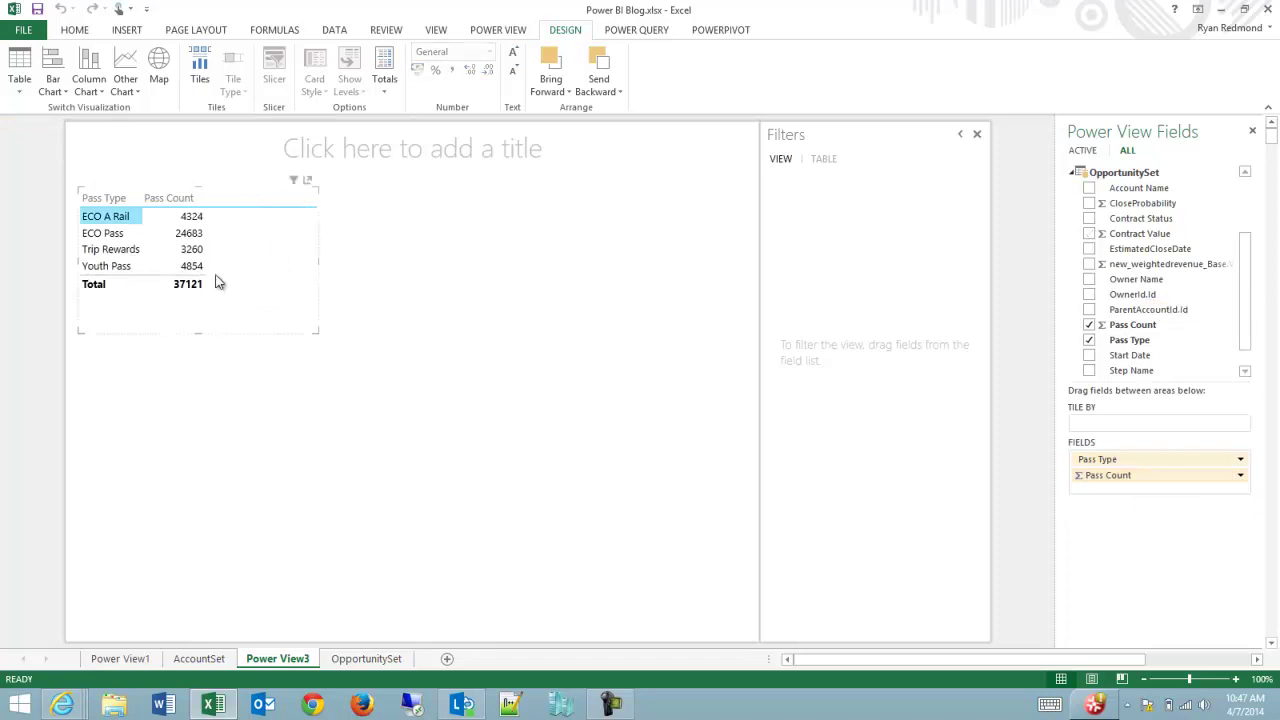
click(93, 68)
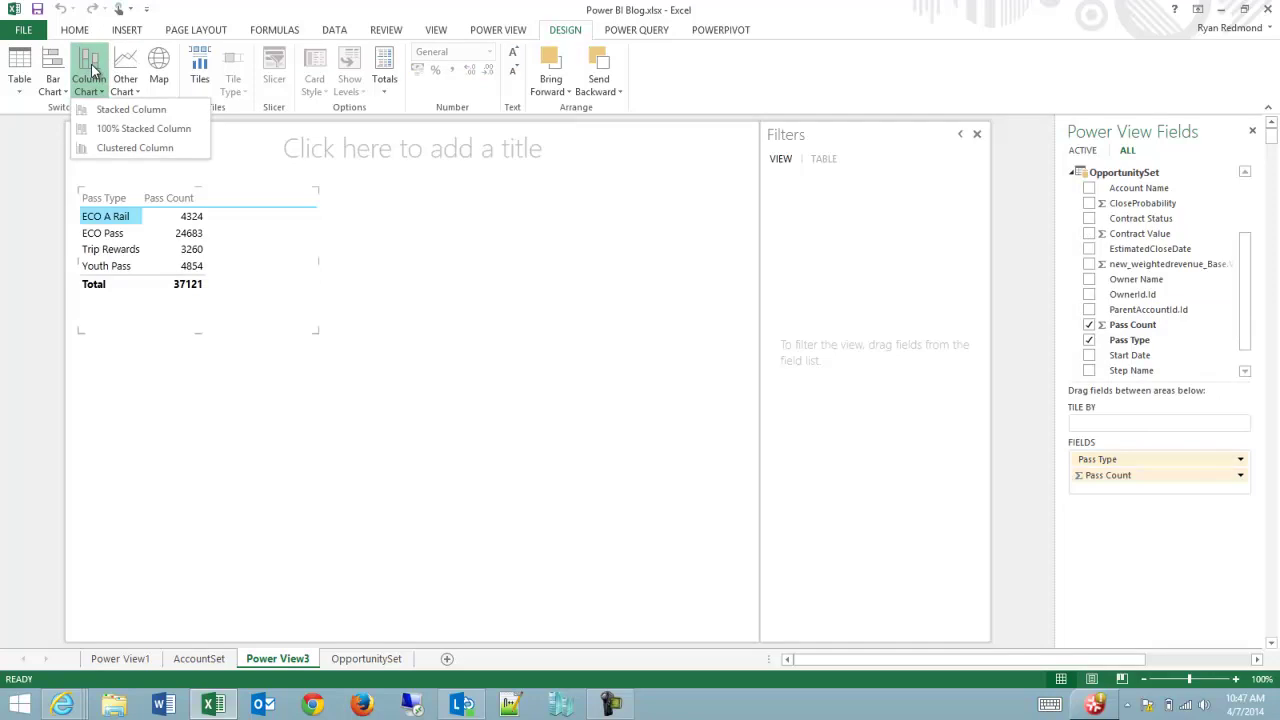
click(104, 111)
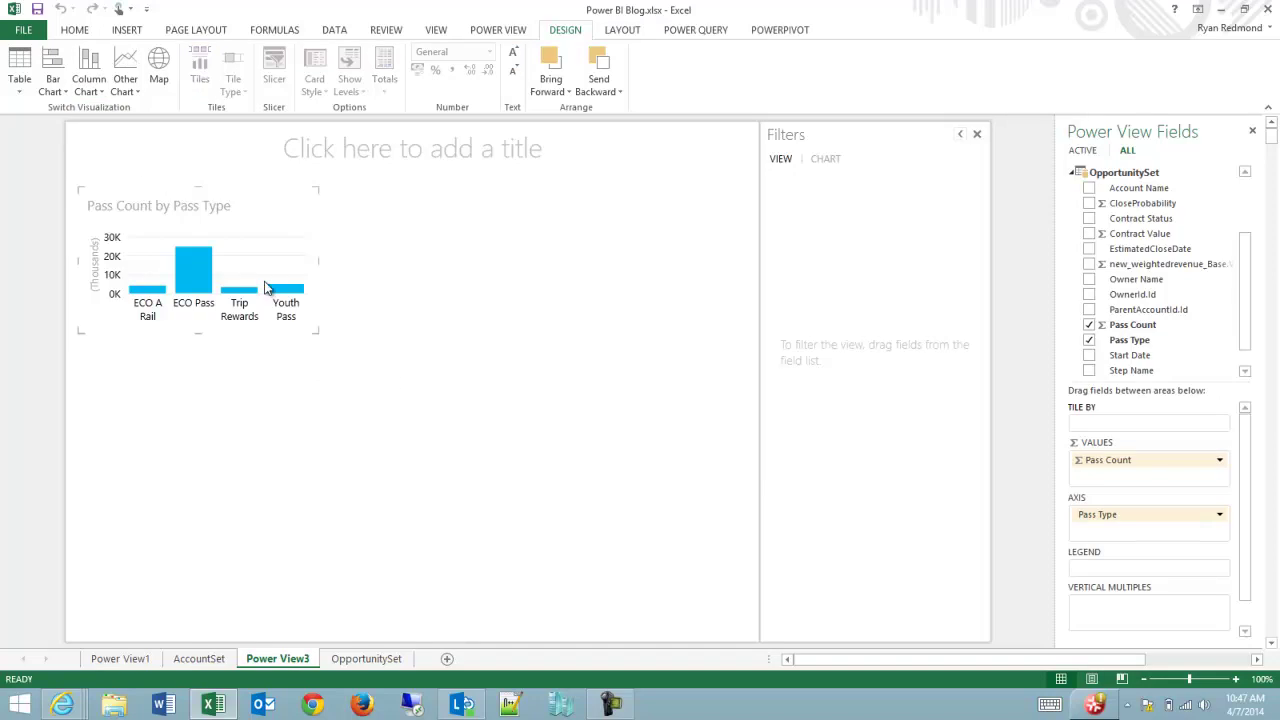
drag(316, 331, 428, 420)
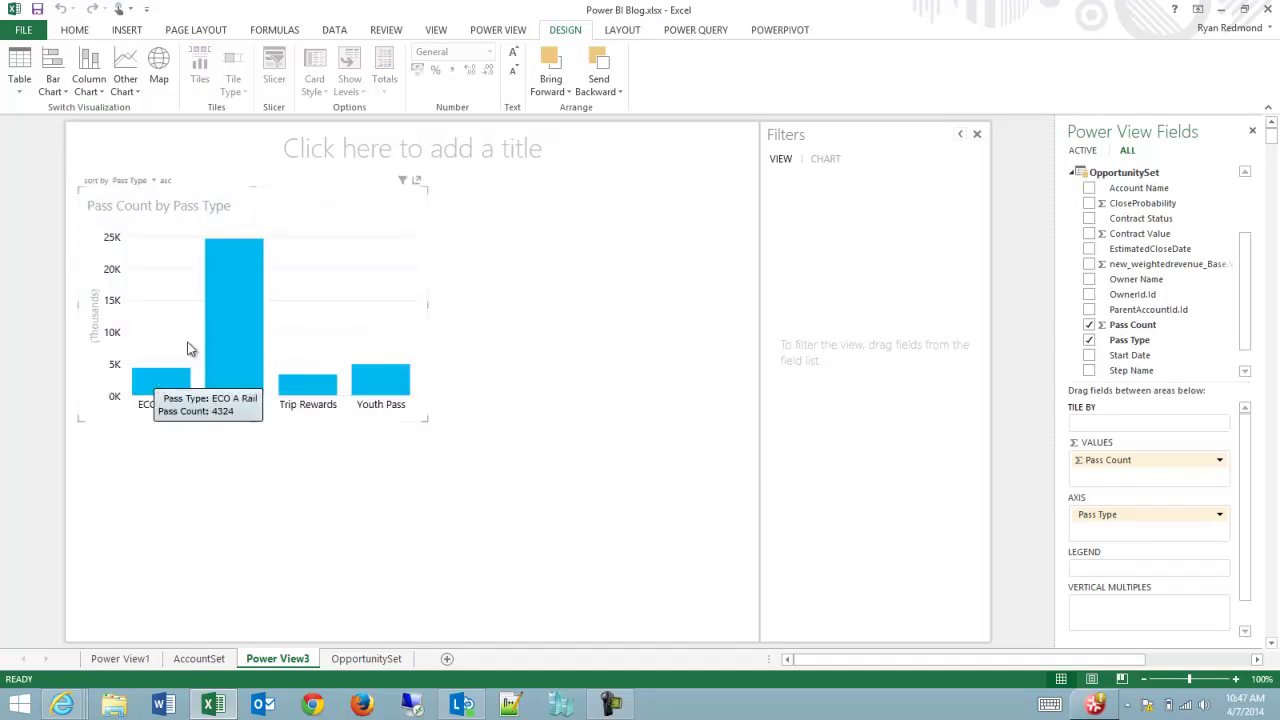
mouse_move(231, 314)
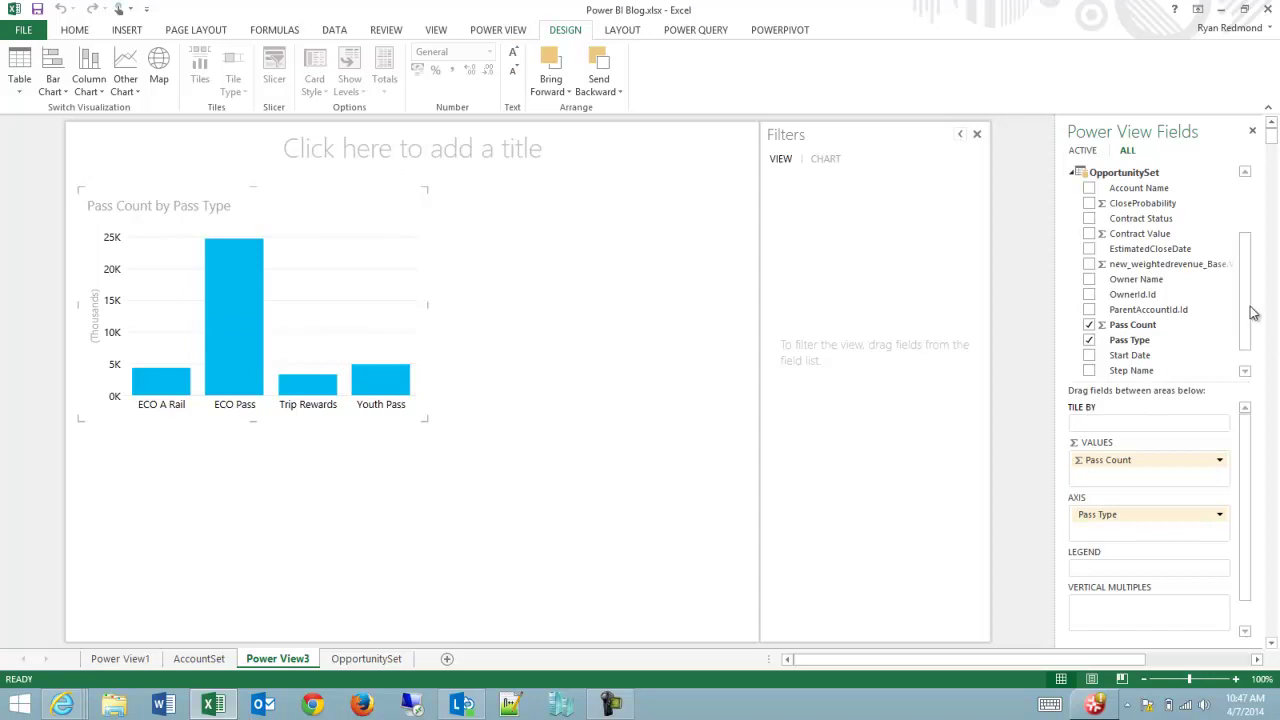
Step: Add Contract Status as the chart legend, stacking each column into In Progress and Won
scroll(1251, 262, up, 3)
scroll(1251, 295, down, 3)
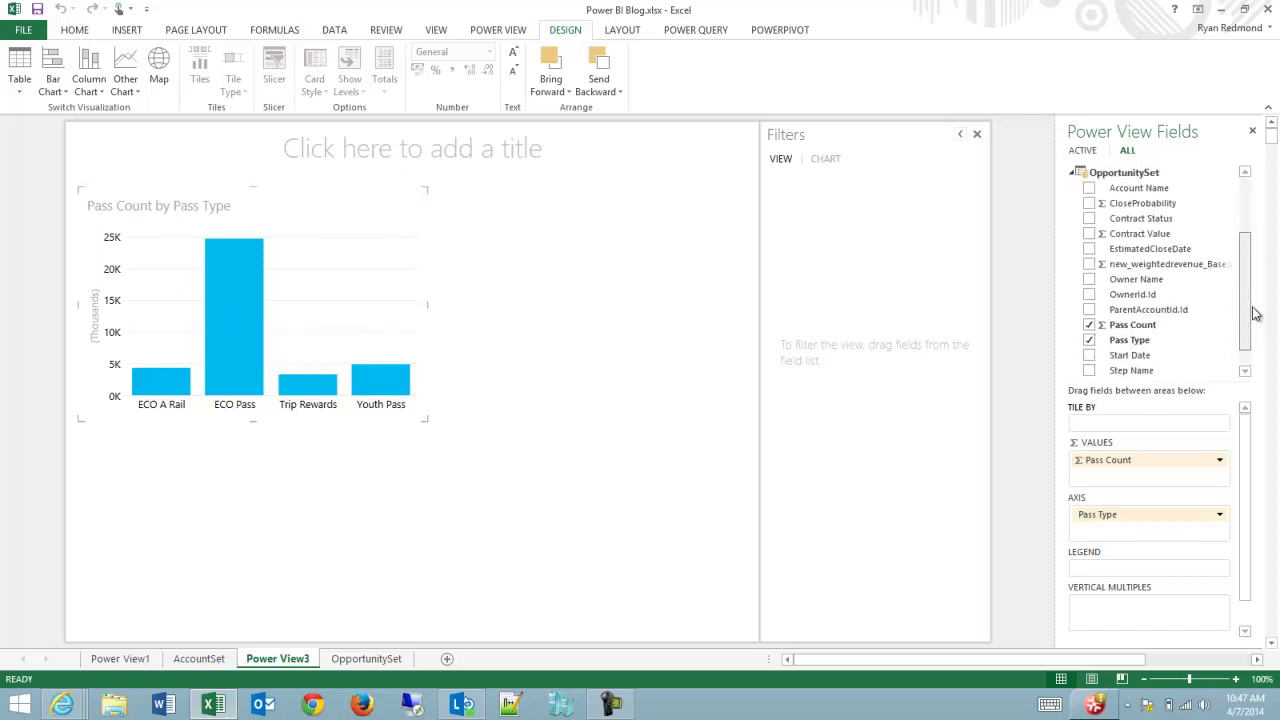
drag(1253, 320, 1253, 330)
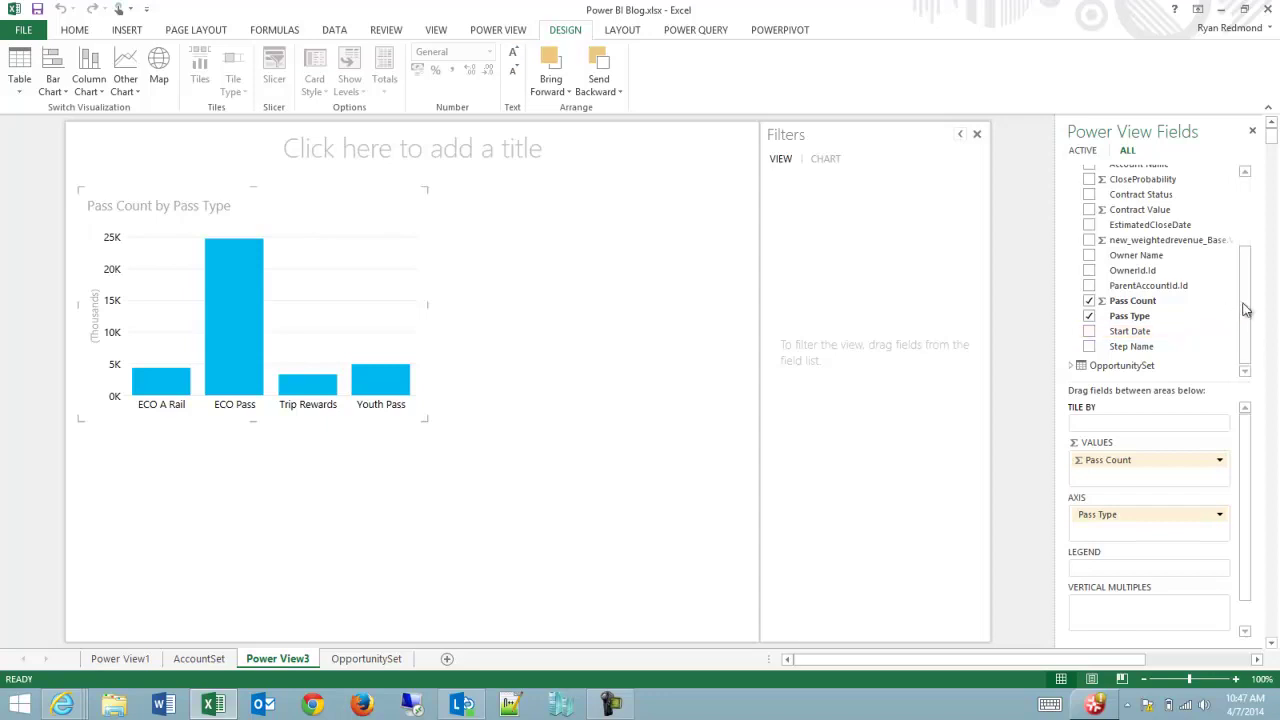
drag(1249, 303, 1250, 272)
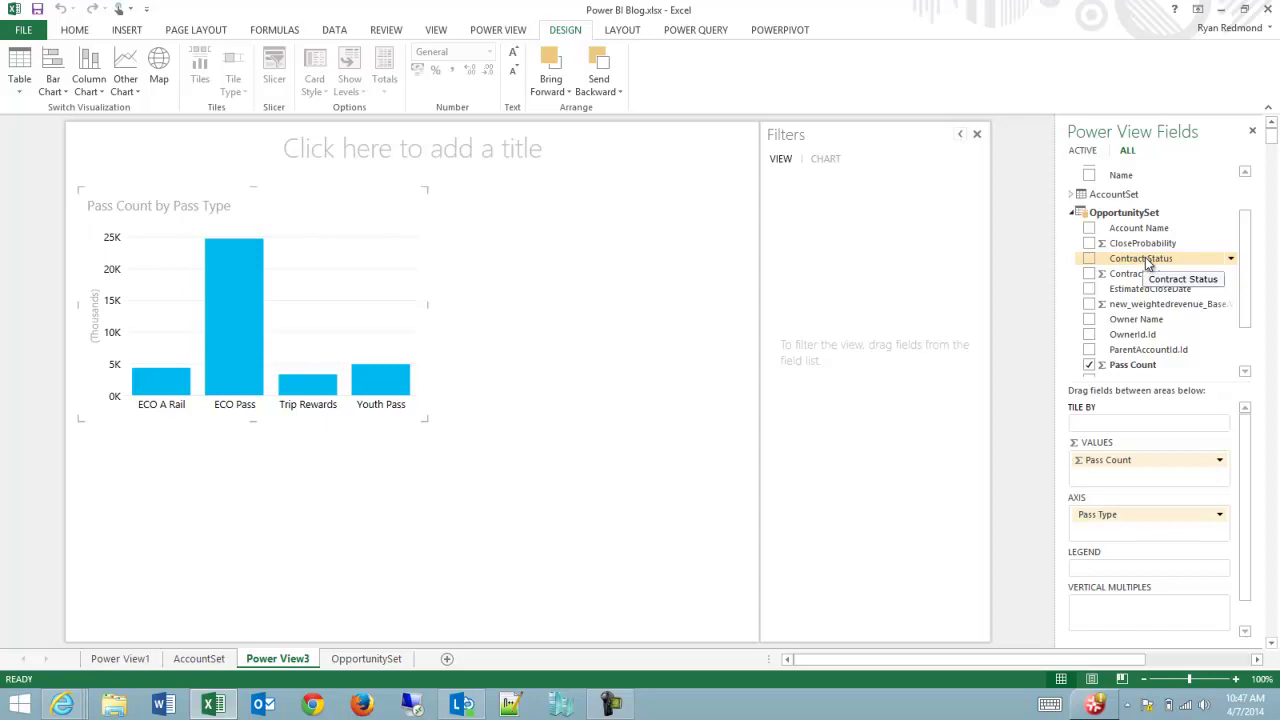
drag(1145, 266, 444, 220)
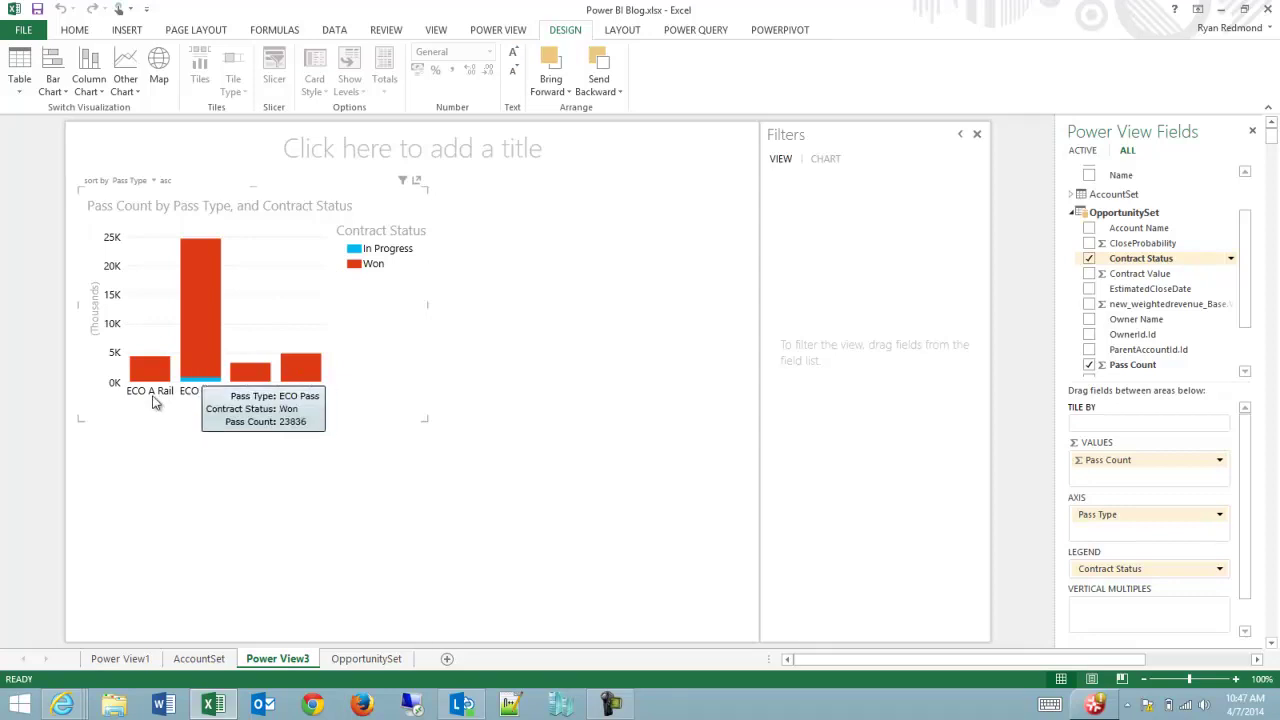
mouse_move(211, 297)
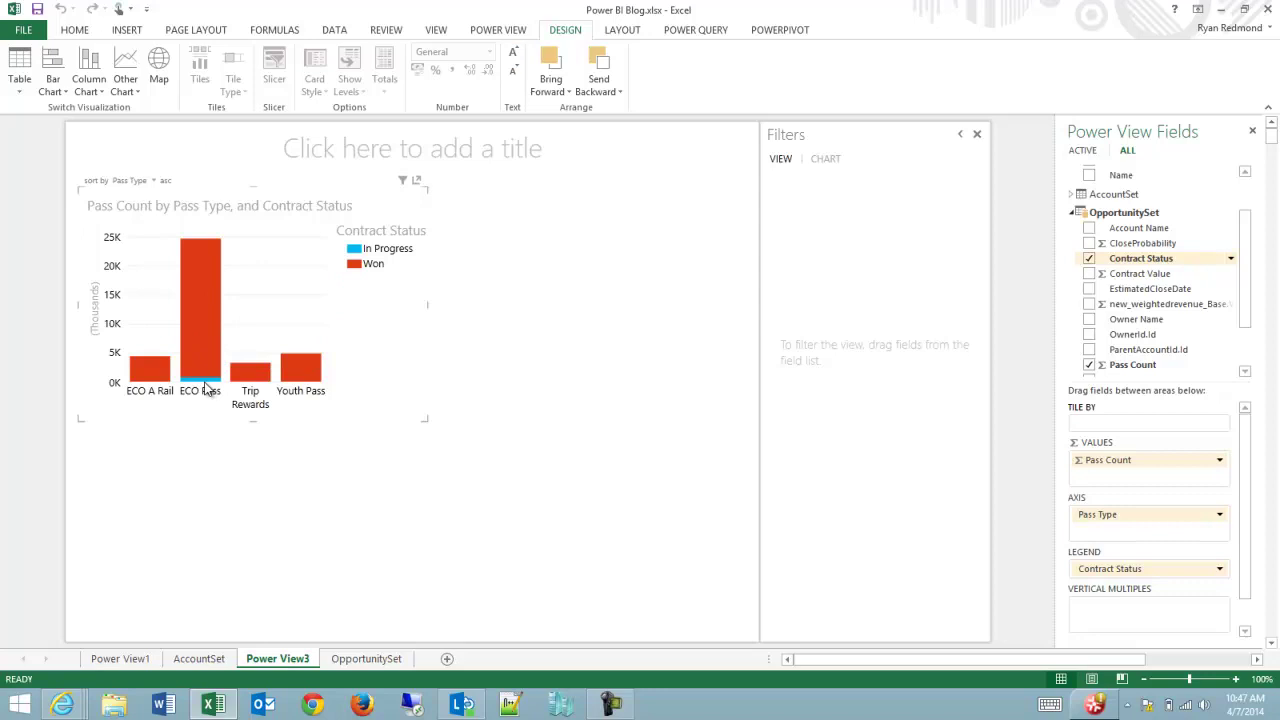
mouse_move(205, 388)
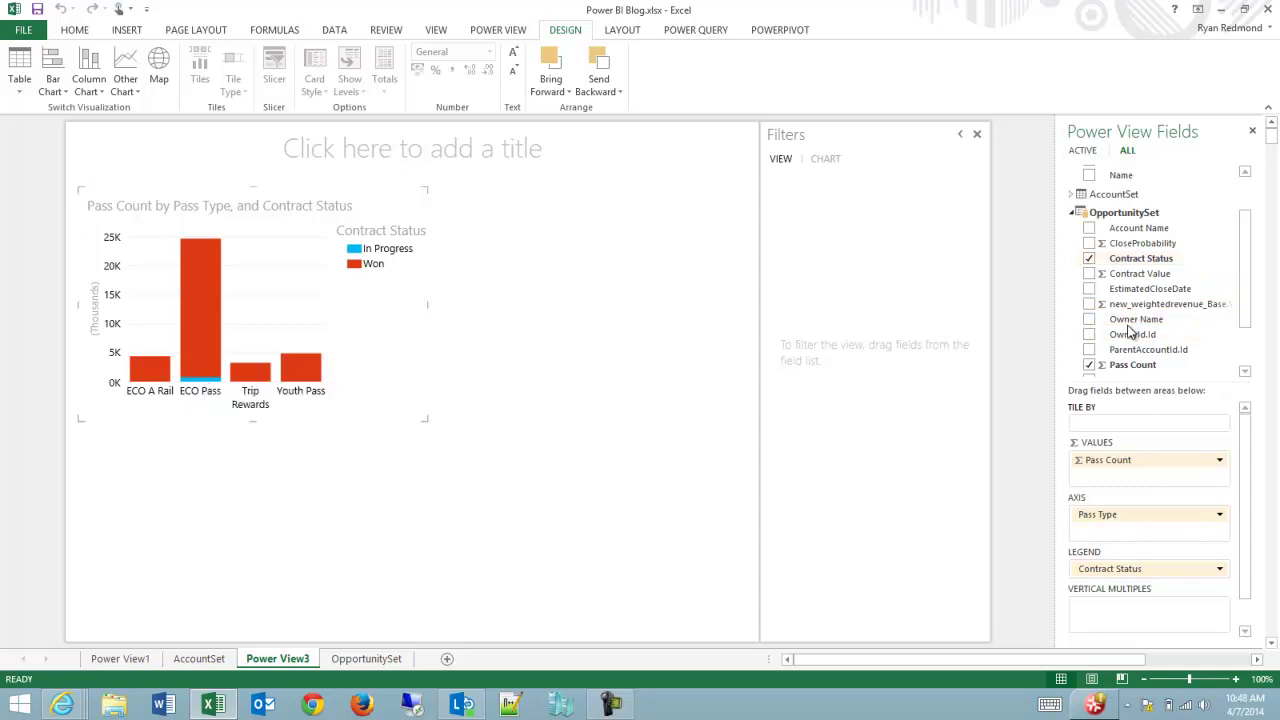
Step: Add an Owner Name filter that excludes the third owner, leaving only In Progress passes
drag(1135, 326, 853, 258)
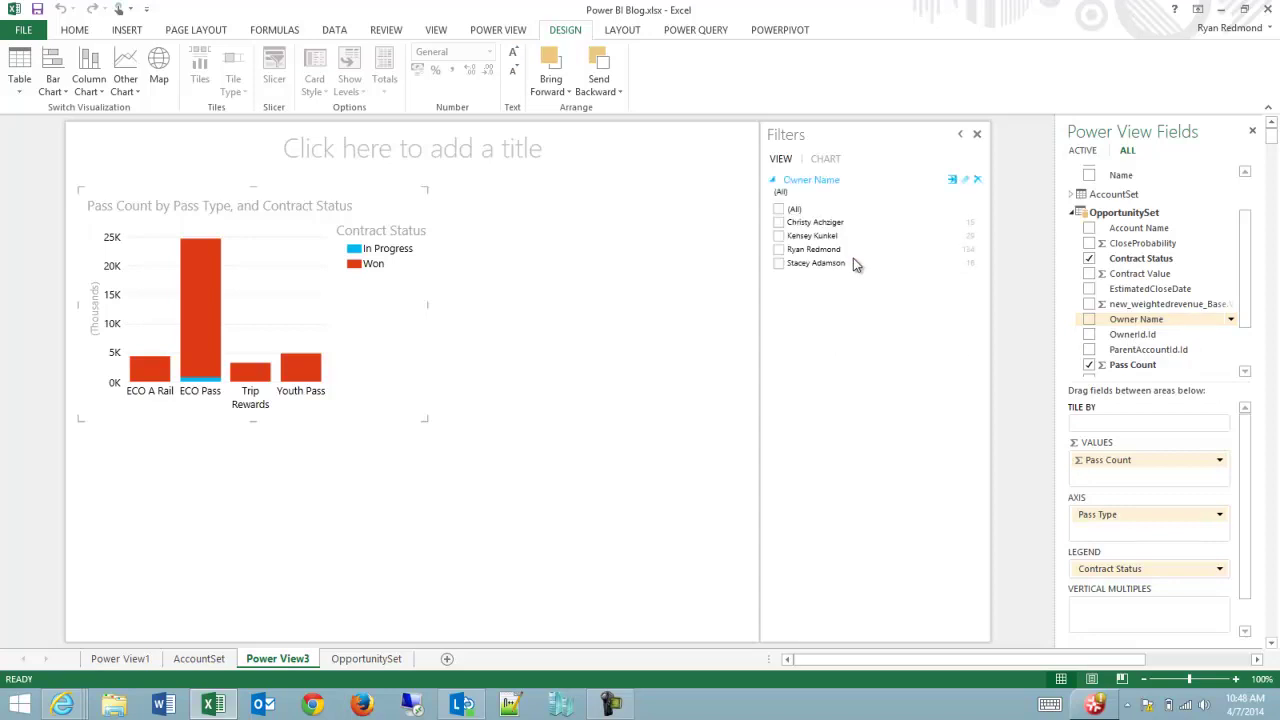
click(779, 223)
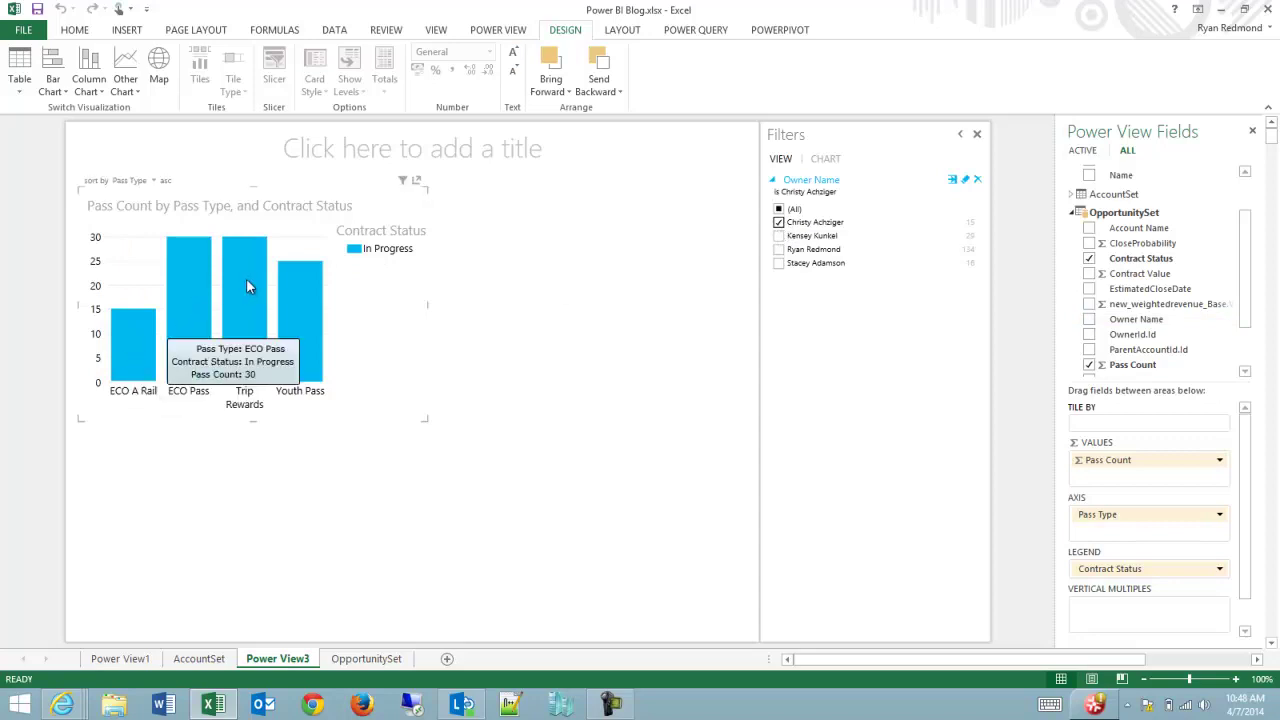
mouse_move(248, 286)
mouse_move(310, 313)
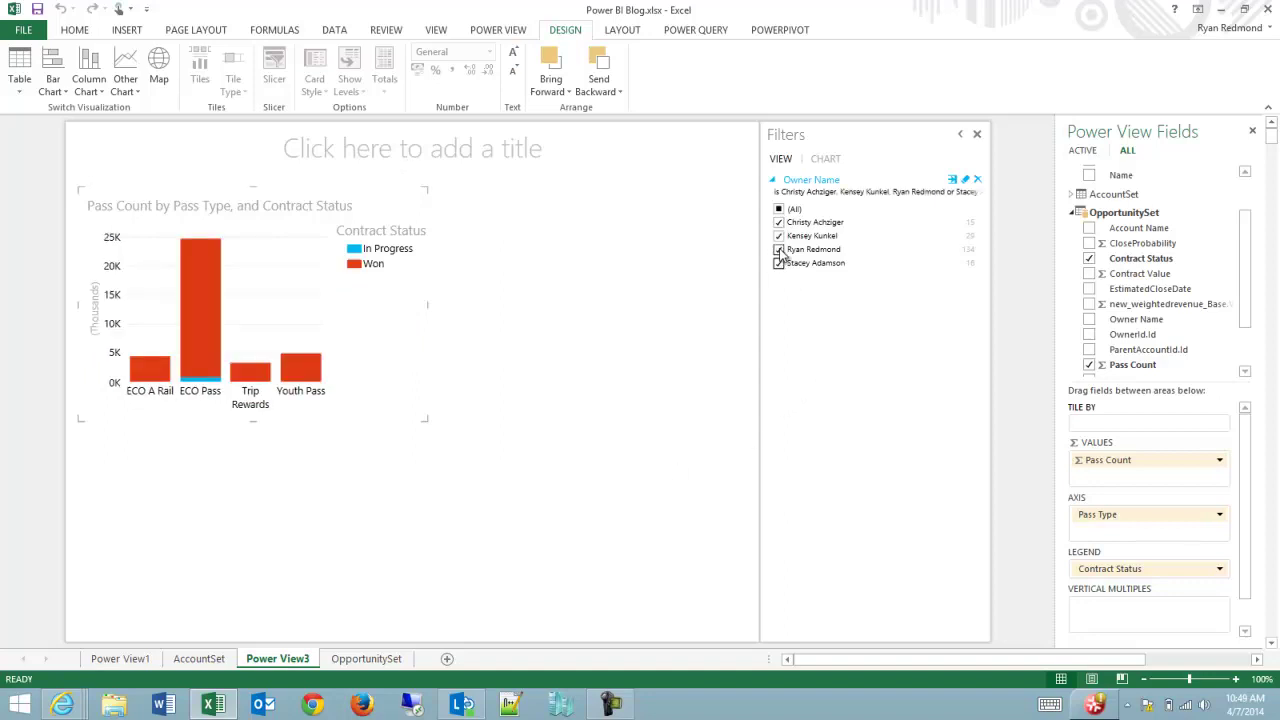
click(779, 250)
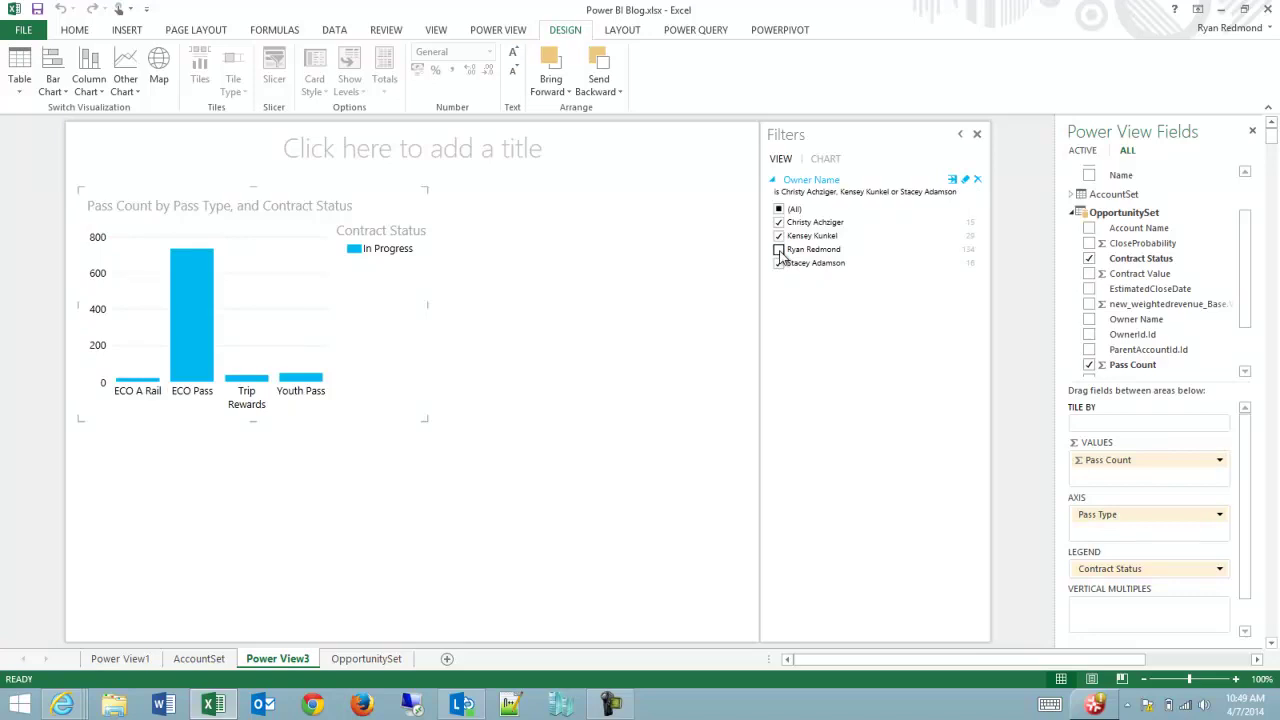
click(779, 250)
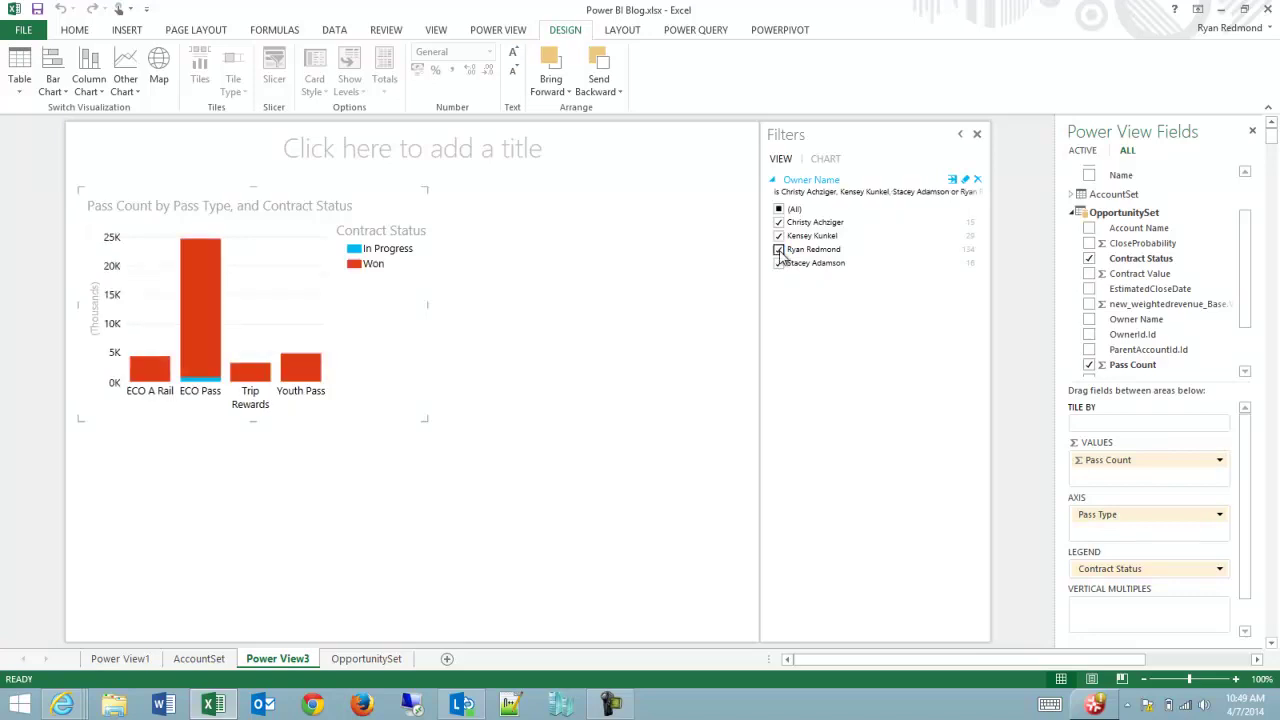
click(779, 250)
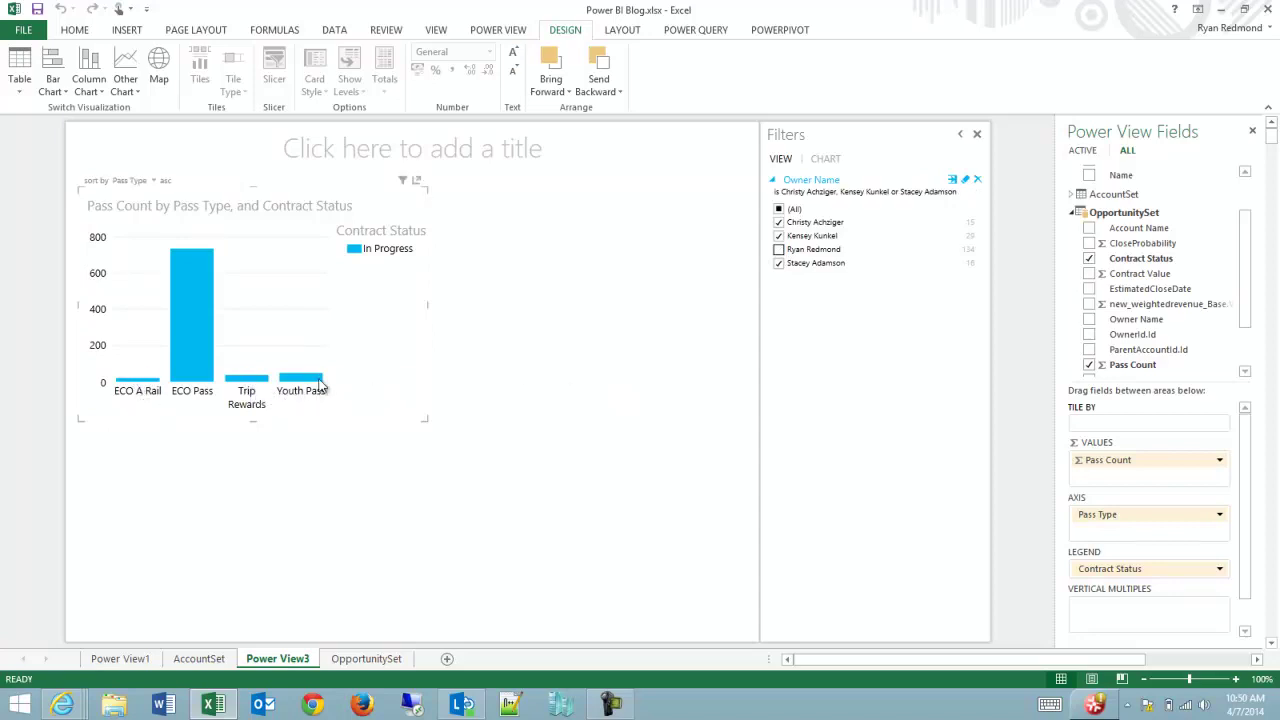
scroll(1249, 240, down, 1)
scroll(1253, 233, up, 3)
scroll(1255, 275, down, 4)
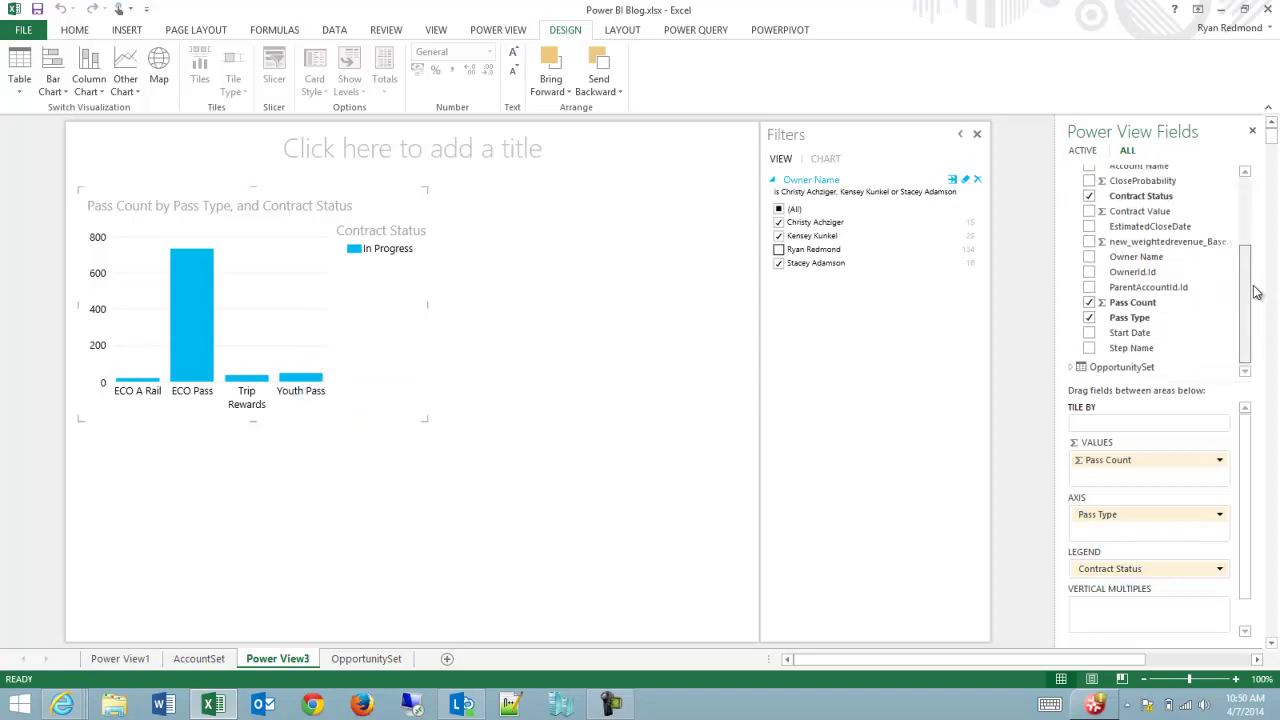
scroll(1257, 277, up, 1)
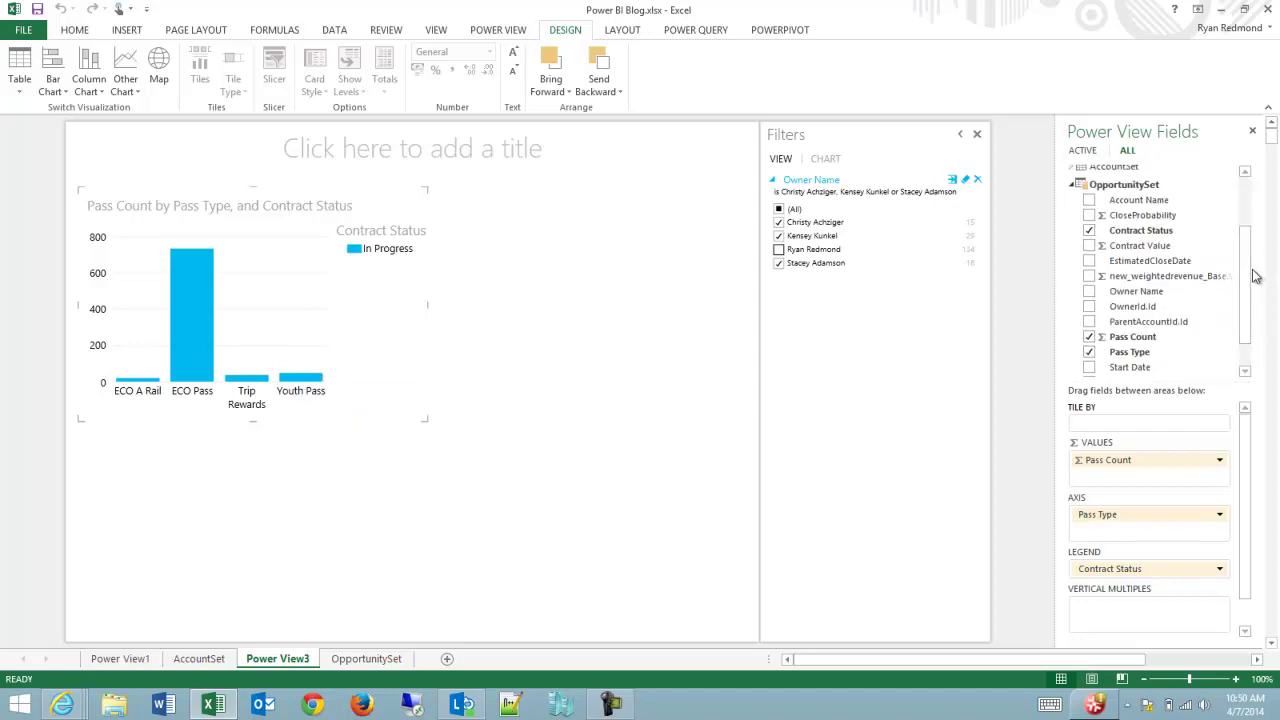
Step: Add a Contract Status filter excluding Won, and re-include the previously excluded owner
drag(1140, 231, 835, 362)
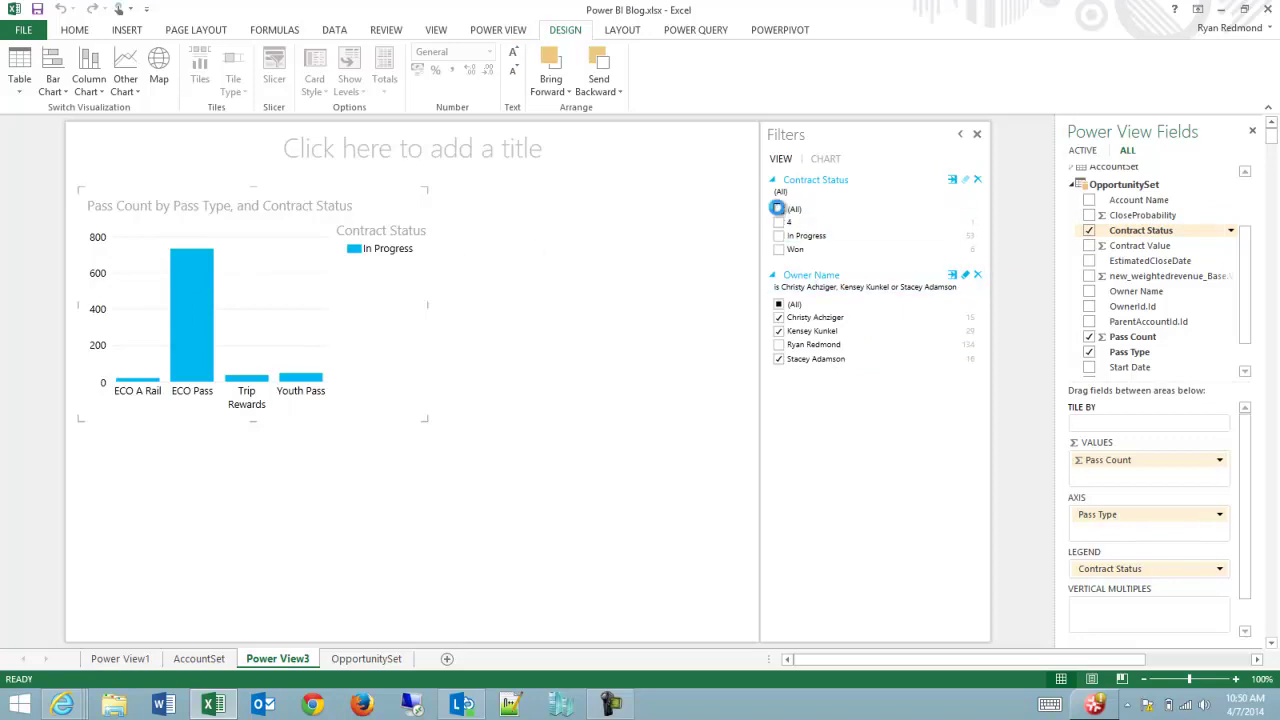
click(777, 208)
click(778, 346)
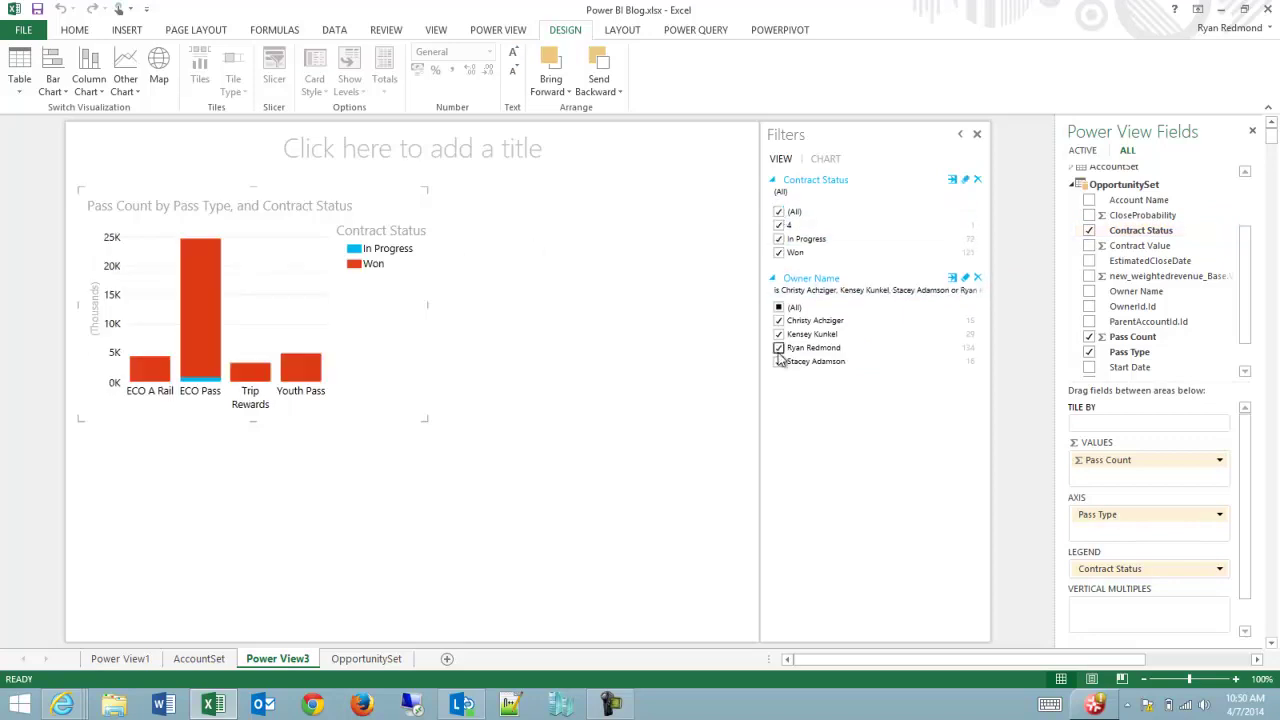
click(779, 253)
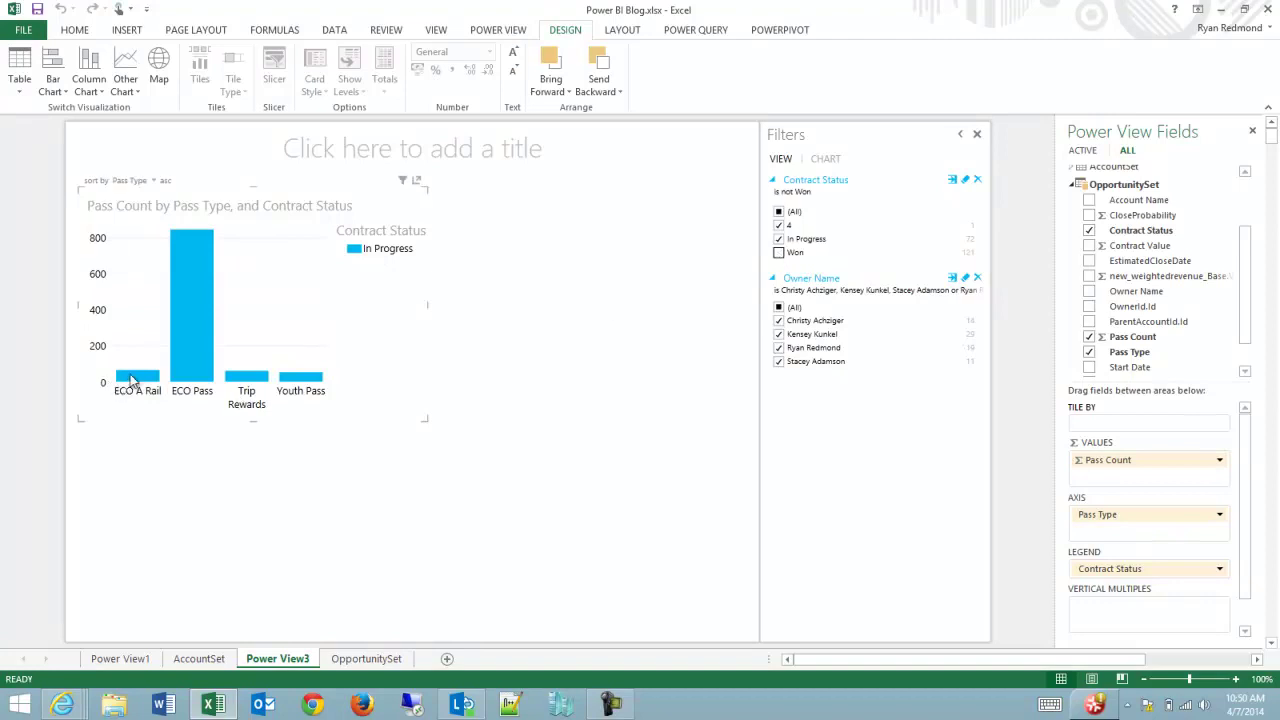
mouse_move(131, 380)
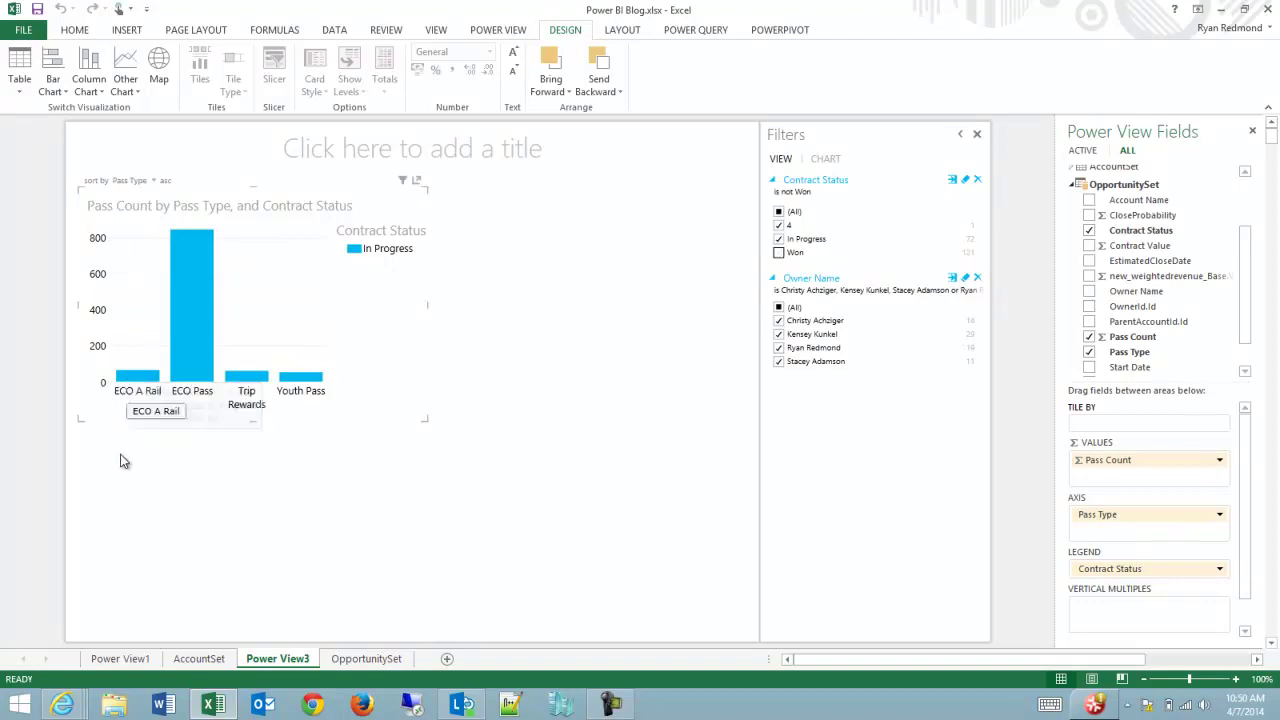
mouse_move(247, 382)
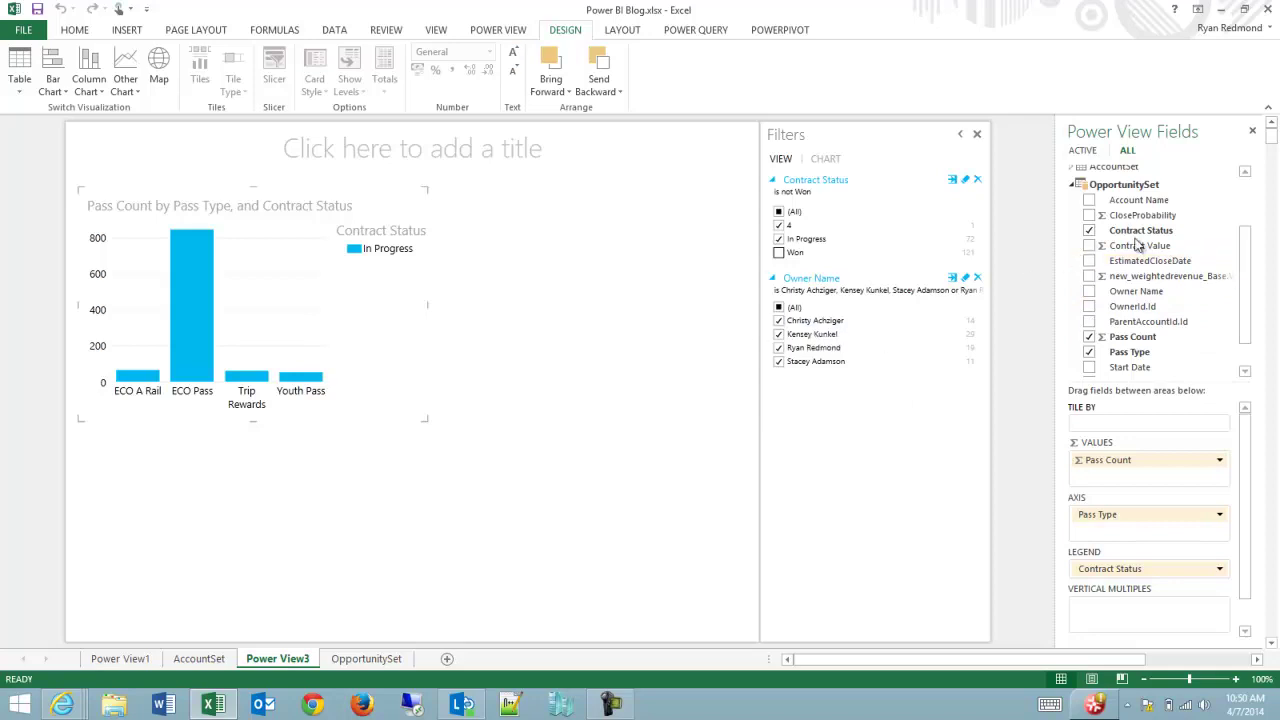
Step: On Power View1, highlight the Corporate ECO Pass bar to show 19255 passes and 480,000.00 contract value
click(129, 658)
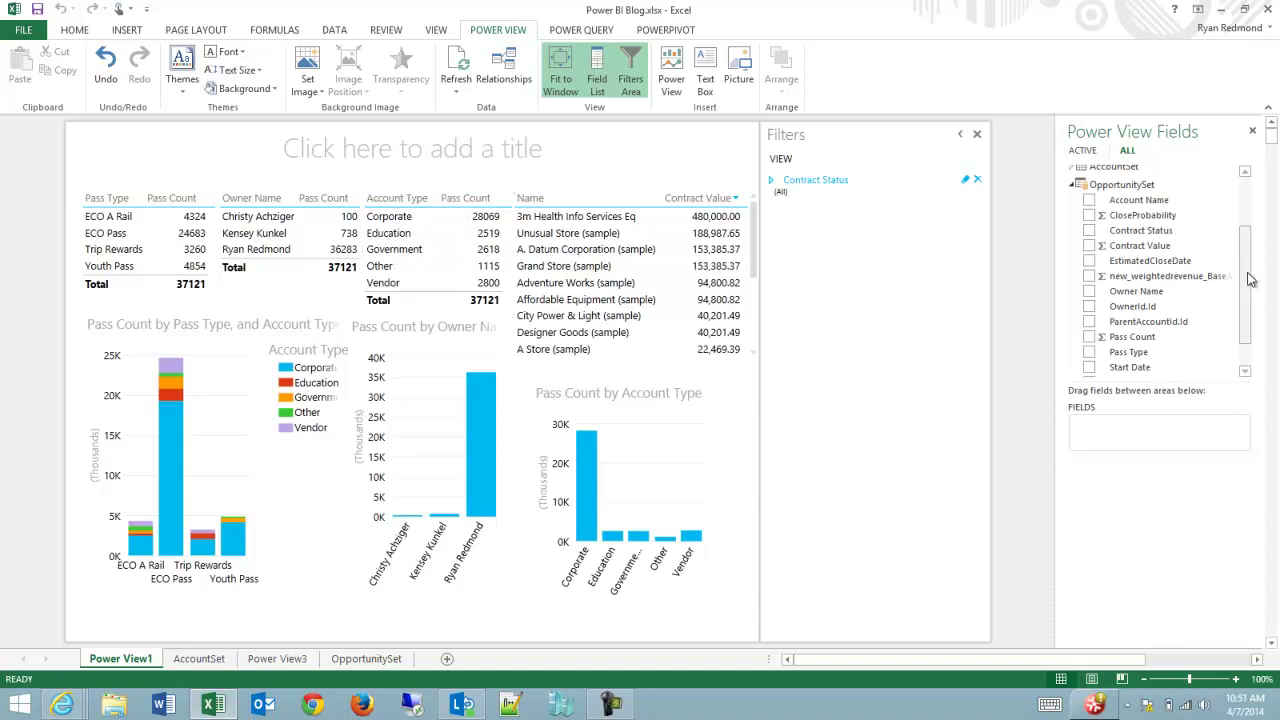
drag(1251, 282, 1251, 235)
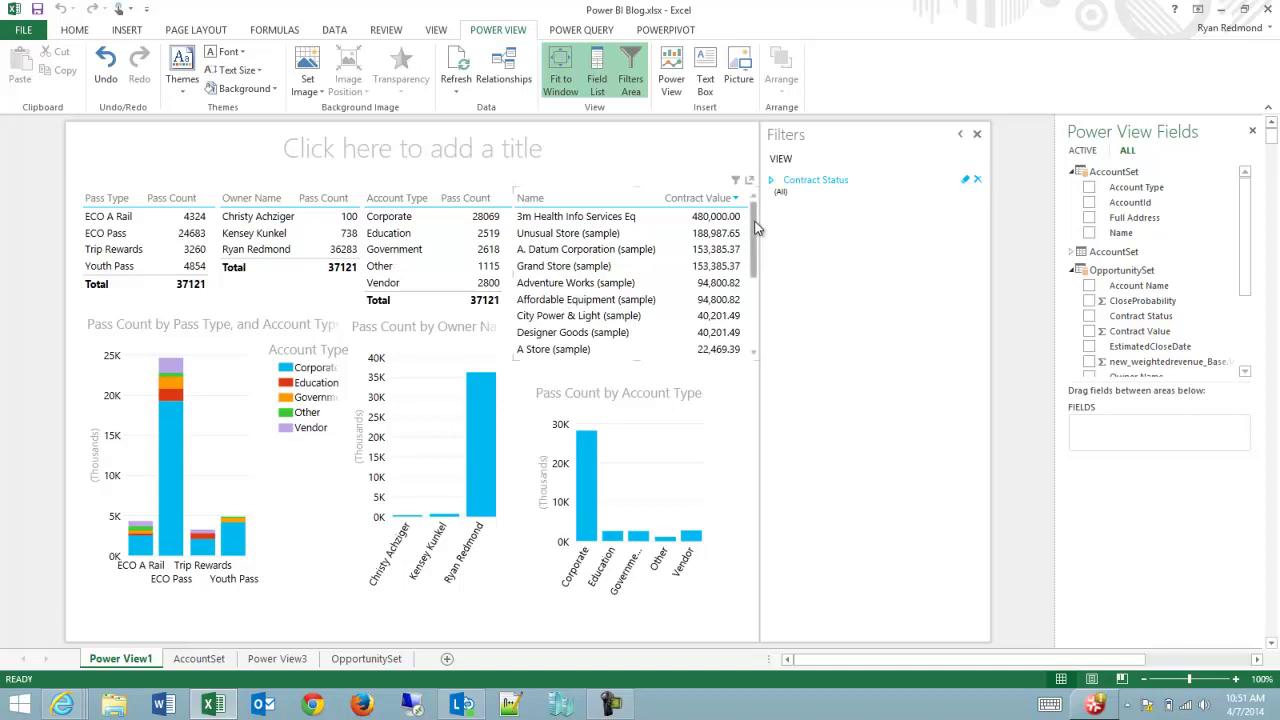
drag(755, 246, 755, 342)
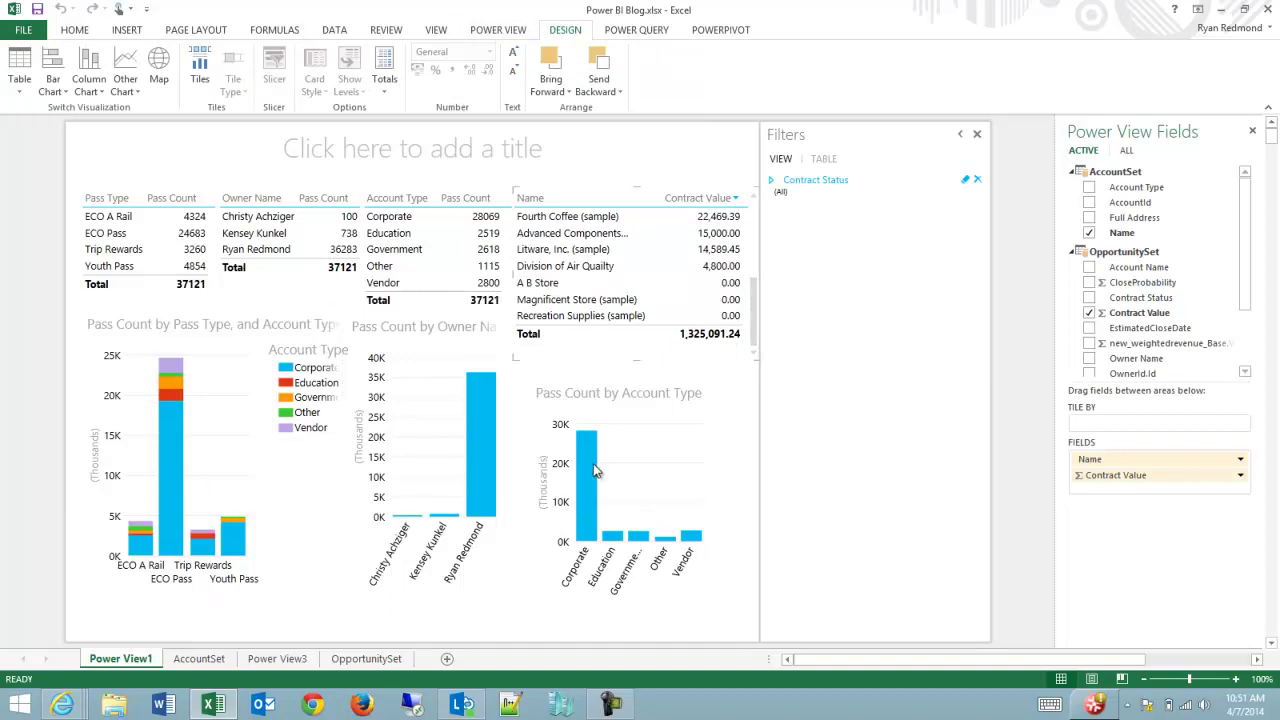
click(171, 491)
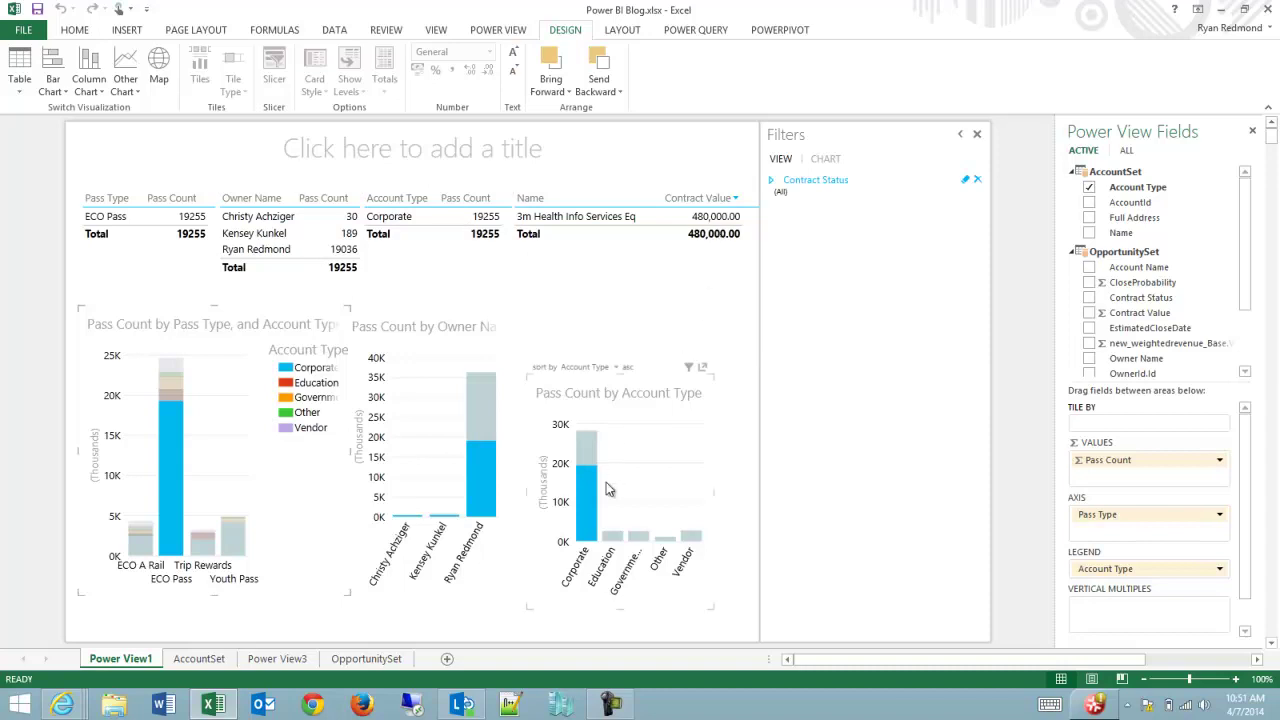
Step: Clear the ECO Pass Corporate highlight and cross-filter to the Government bar (2618 passes)
click(174, 478)
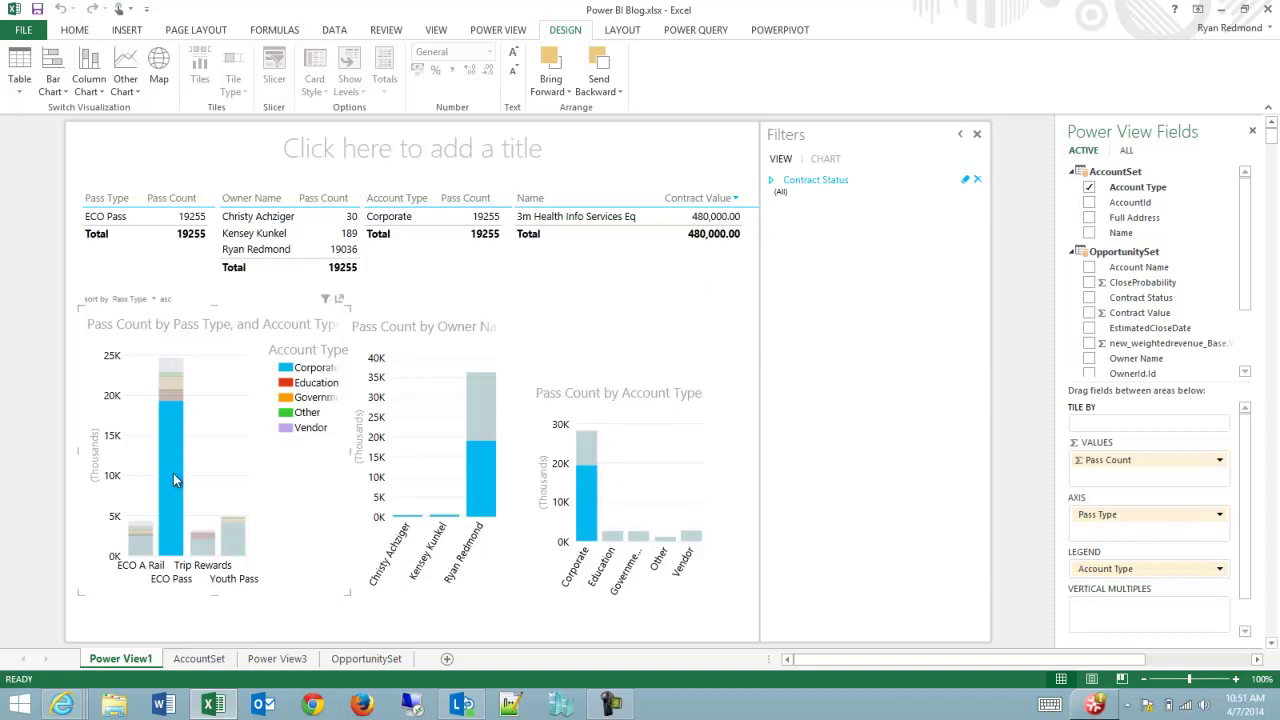
click(173, 473)
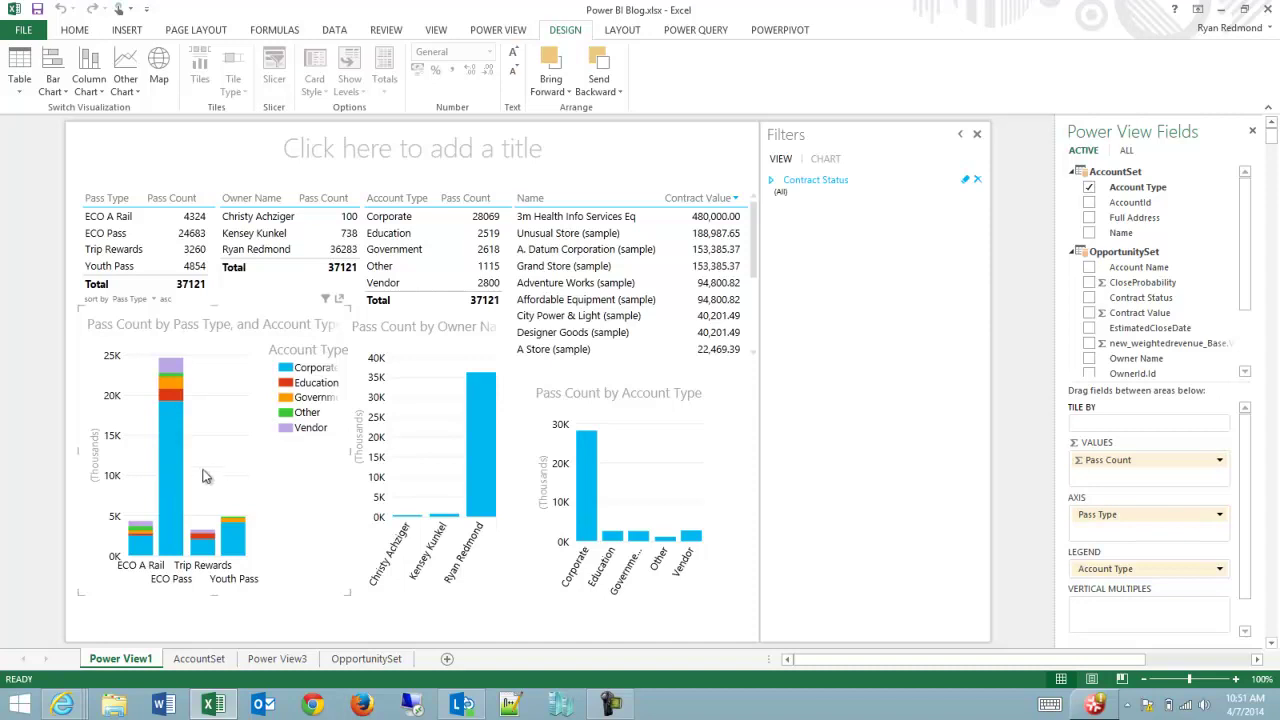
click(639, 537)
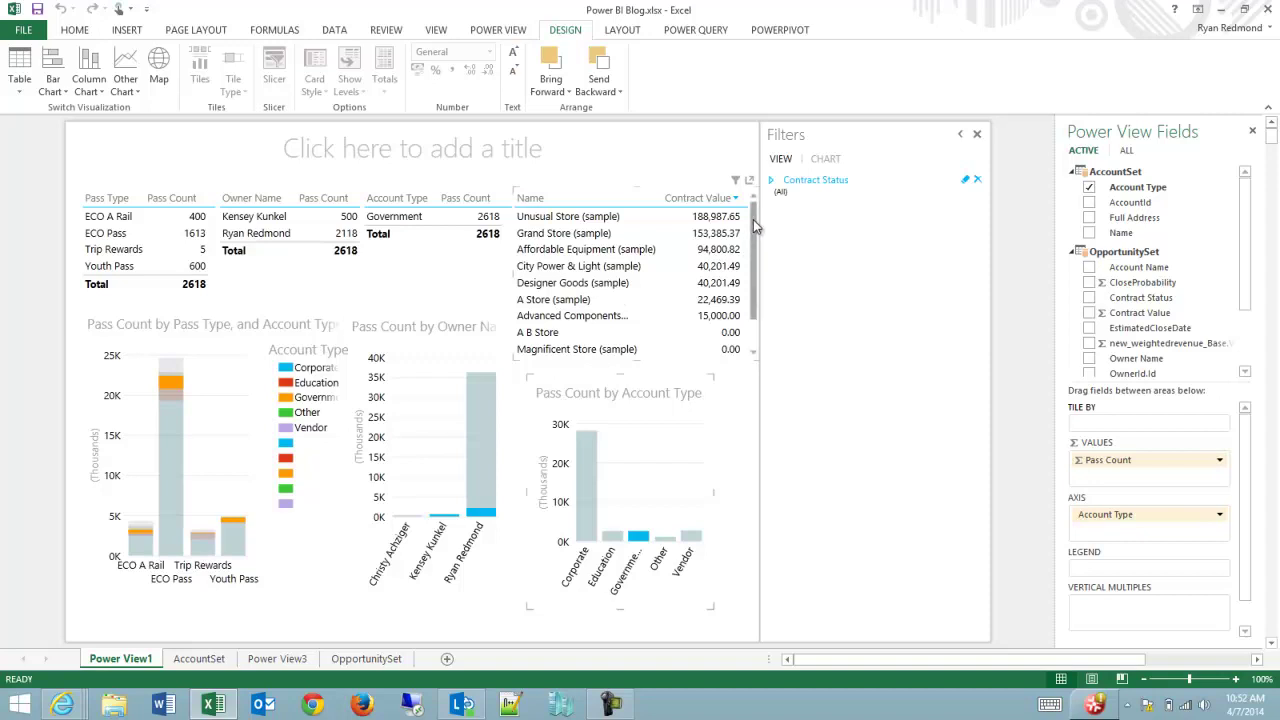
Step: Scroll the Name and Contract Value table and select the City Power & Light (sample) row
click(754, 289)
scroll(754, 289, down, 1)
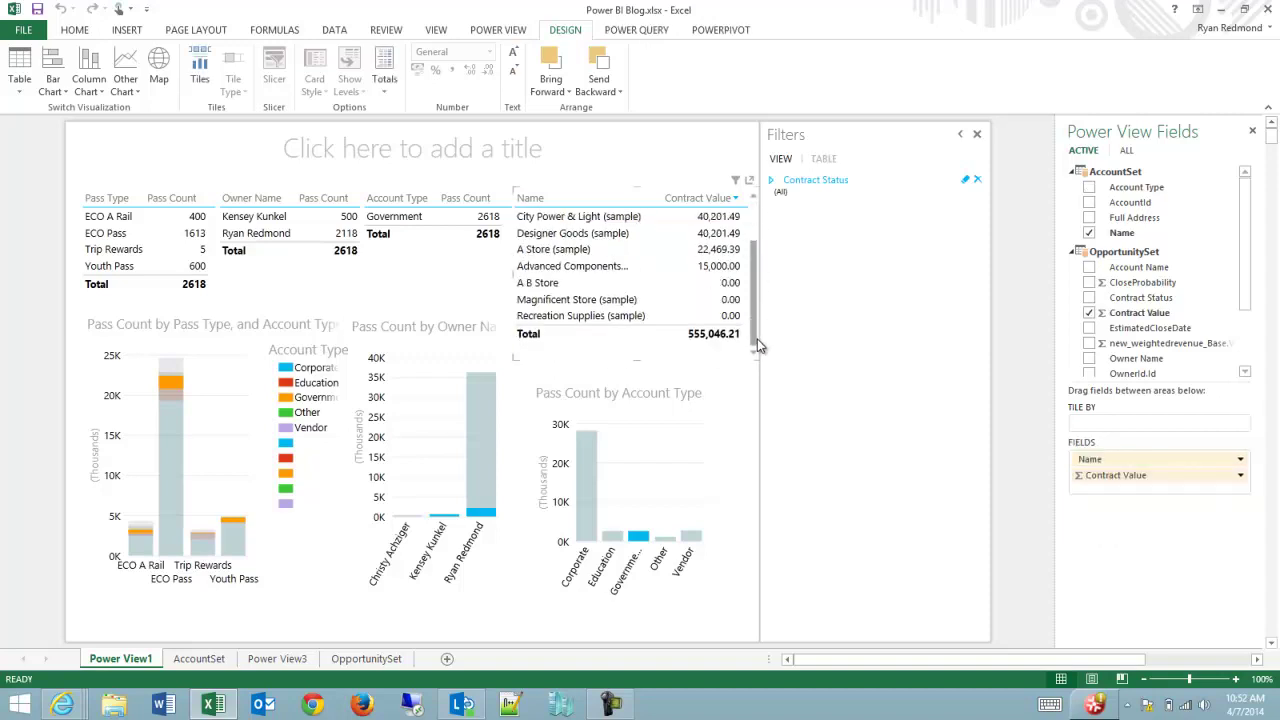
click(578, 216)
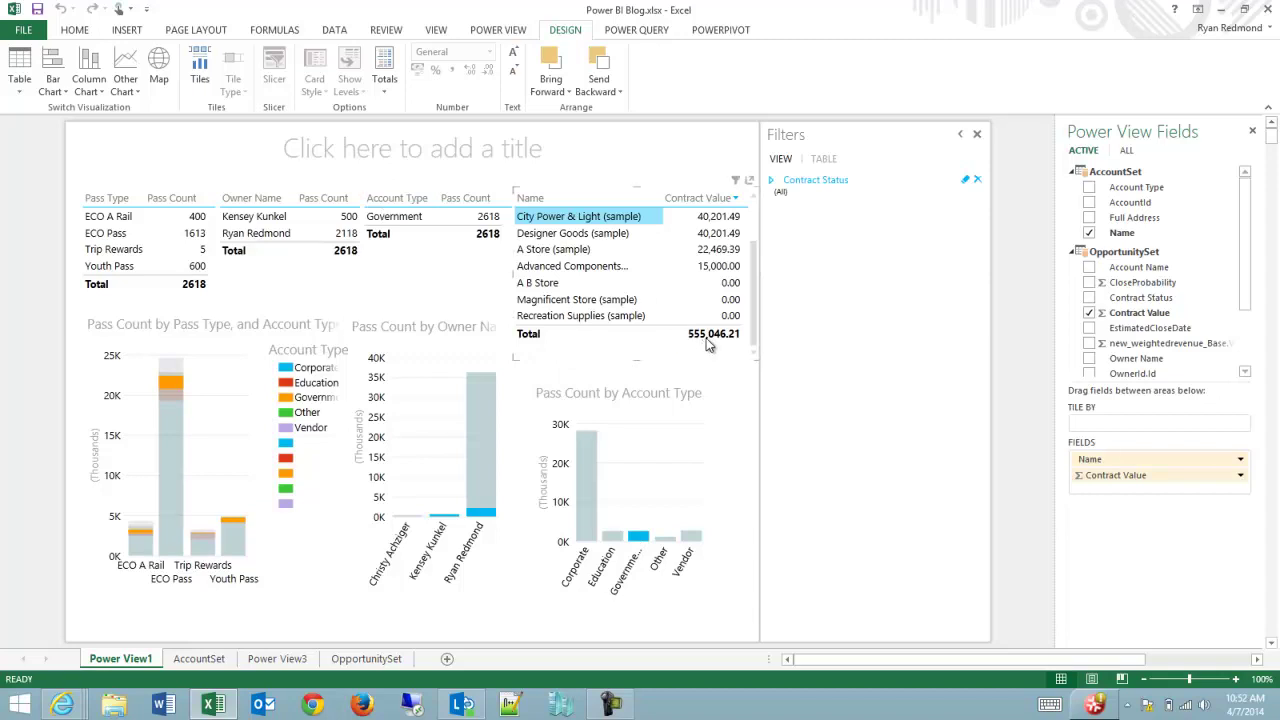
Step: Set the Contract Status filter to In Progress contracts only
click(772, 181)
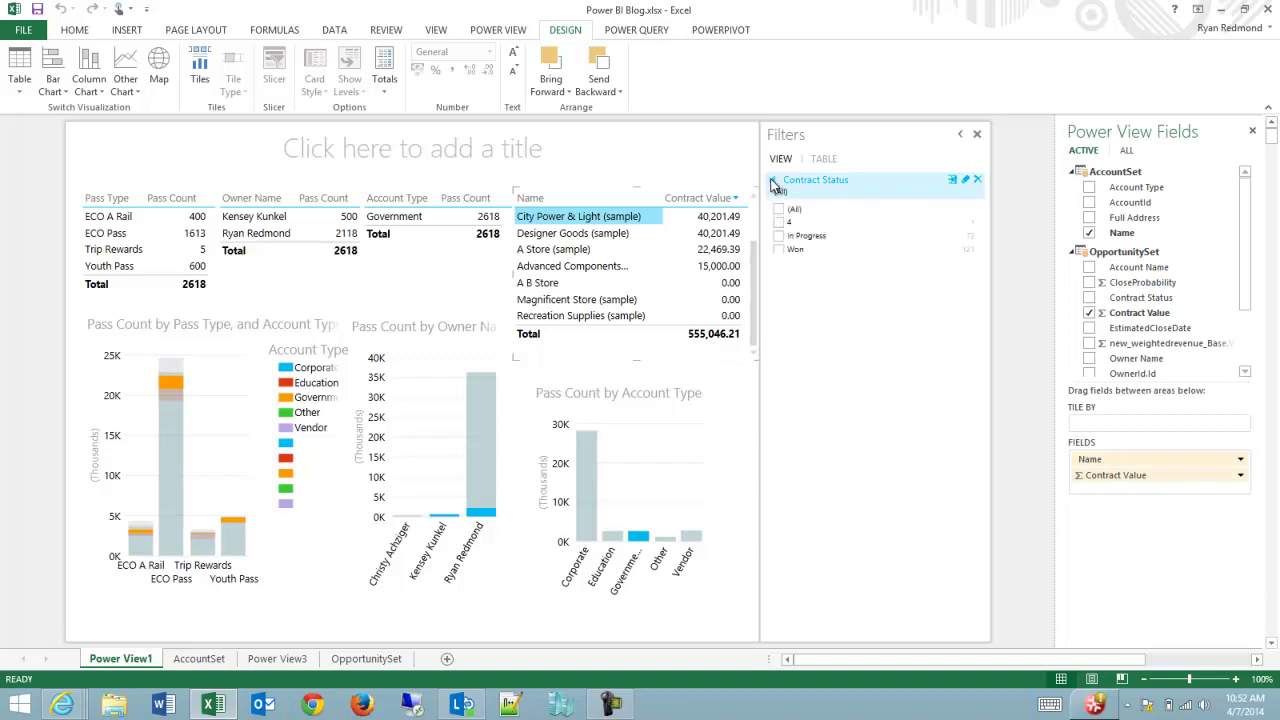
click(780, 251)
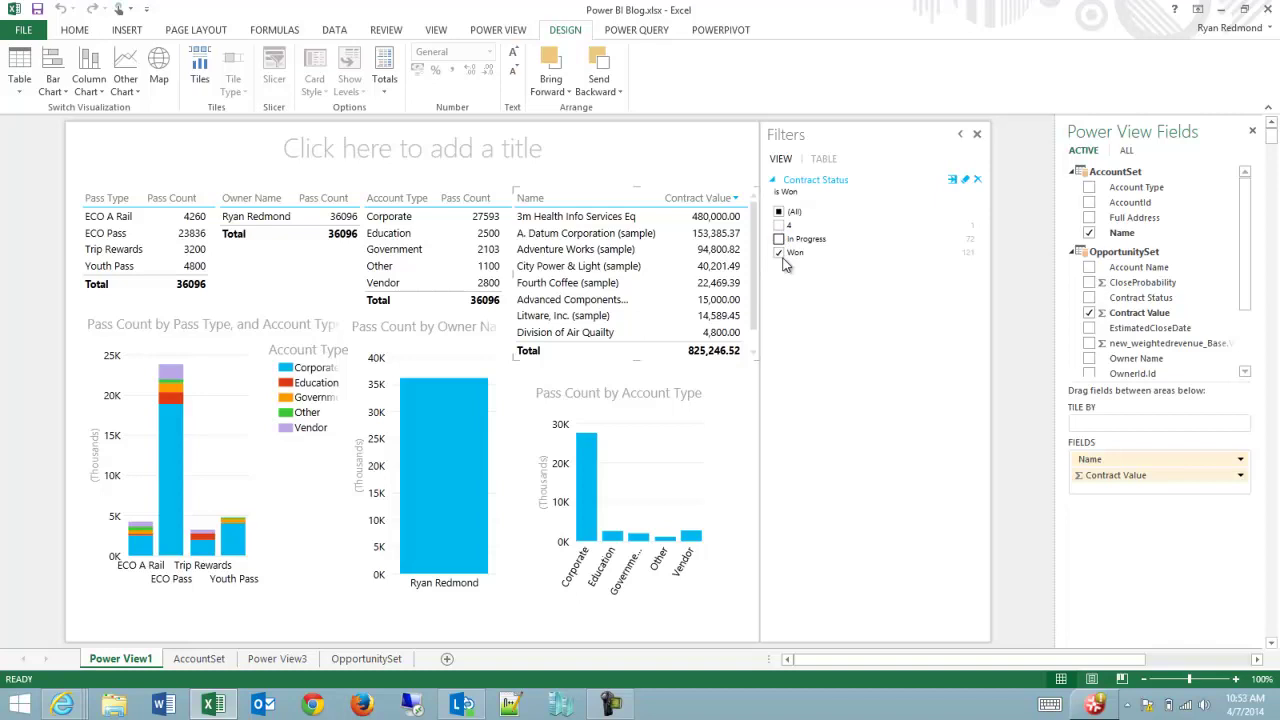
click(779, 239)
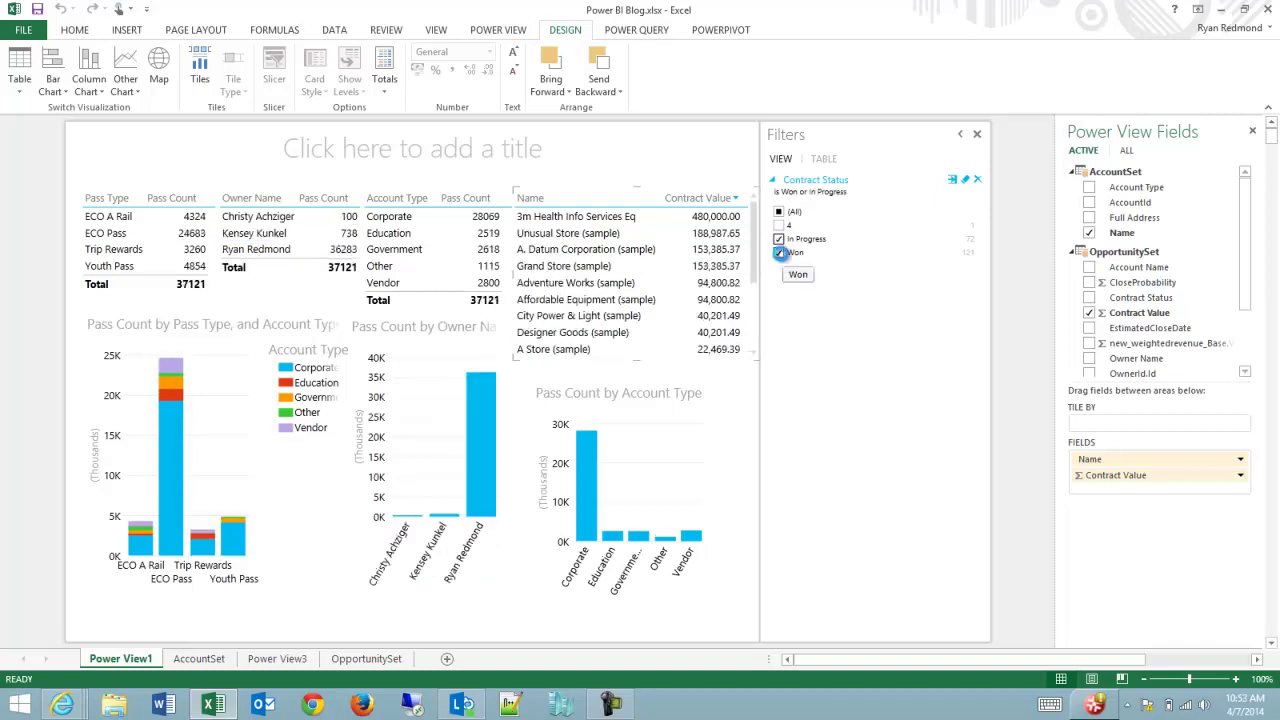
click(779, 252)
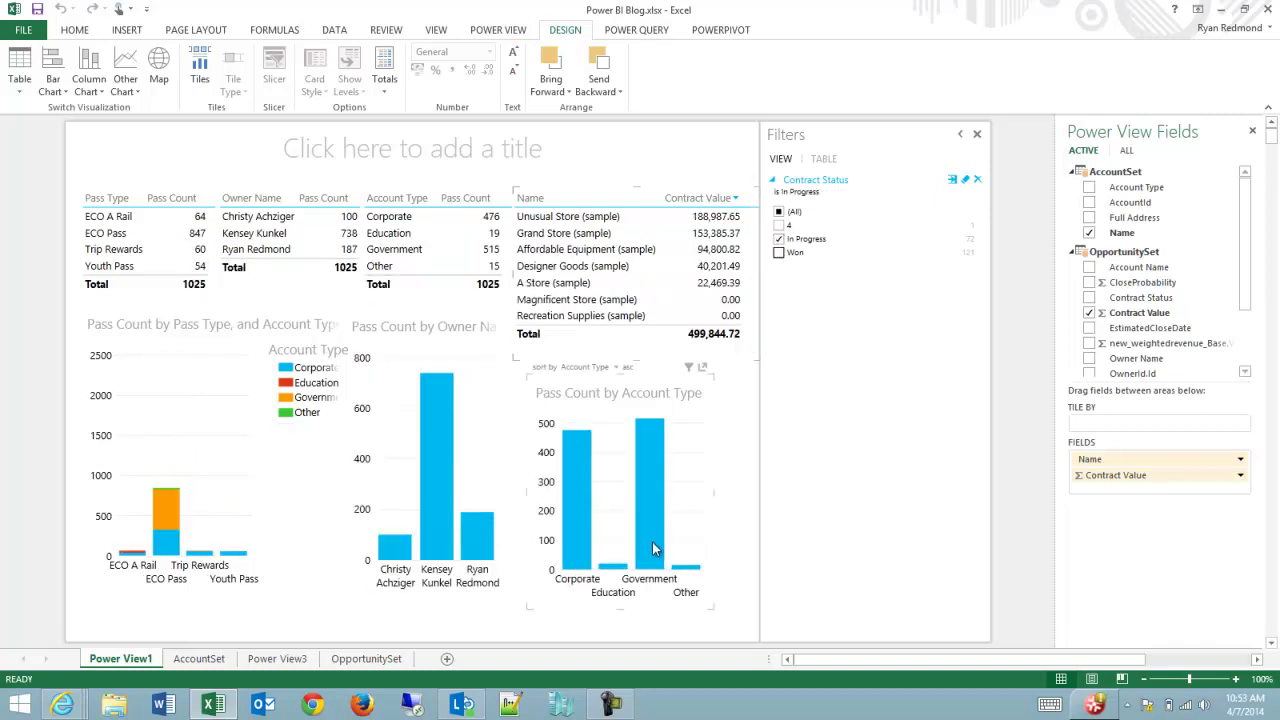
Step: Highlight Government accounts in the Pass Count by Account Type chart
click(652, 535)
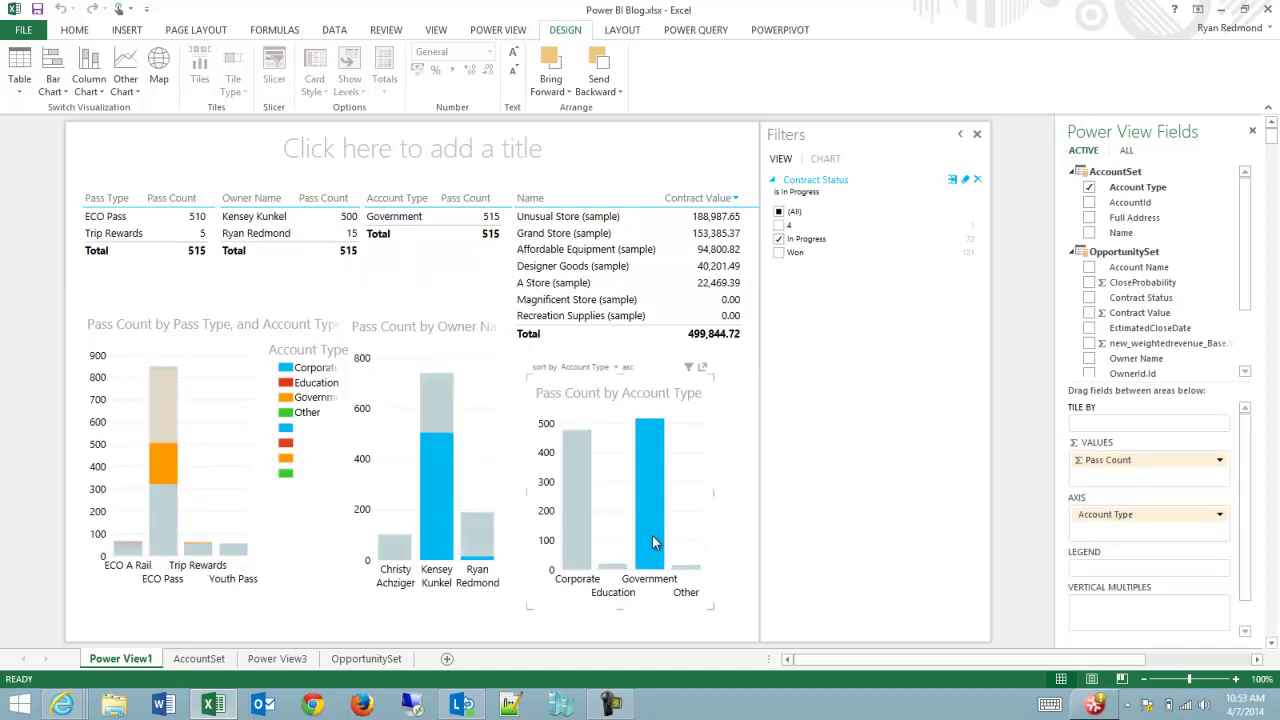
mouse_move(442, 528)
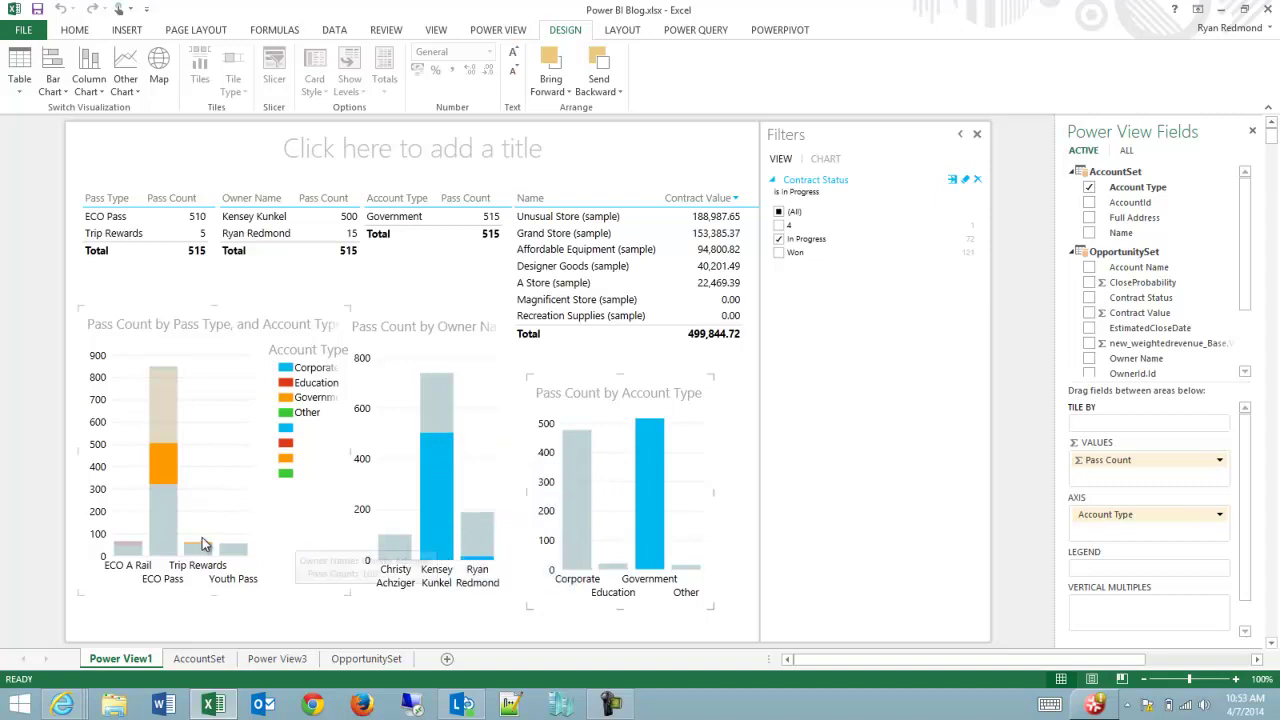
mouse_move(176, 460)
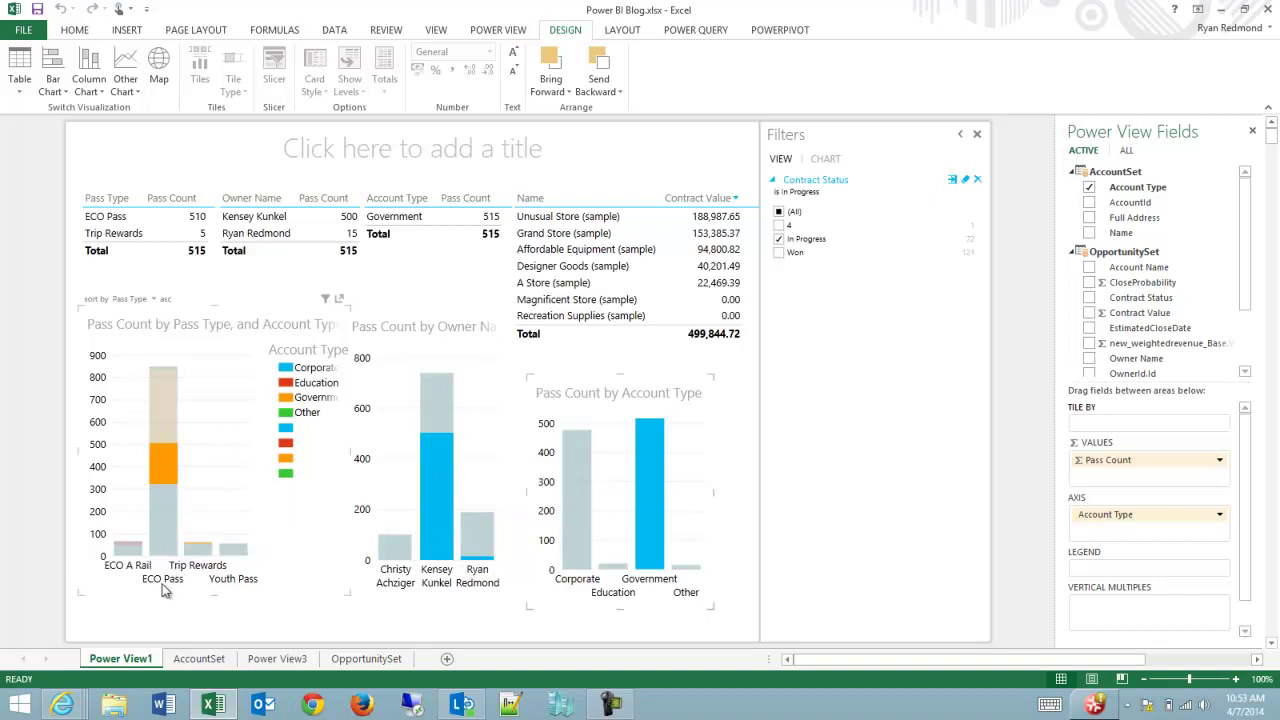
mouse_move(202, 550)
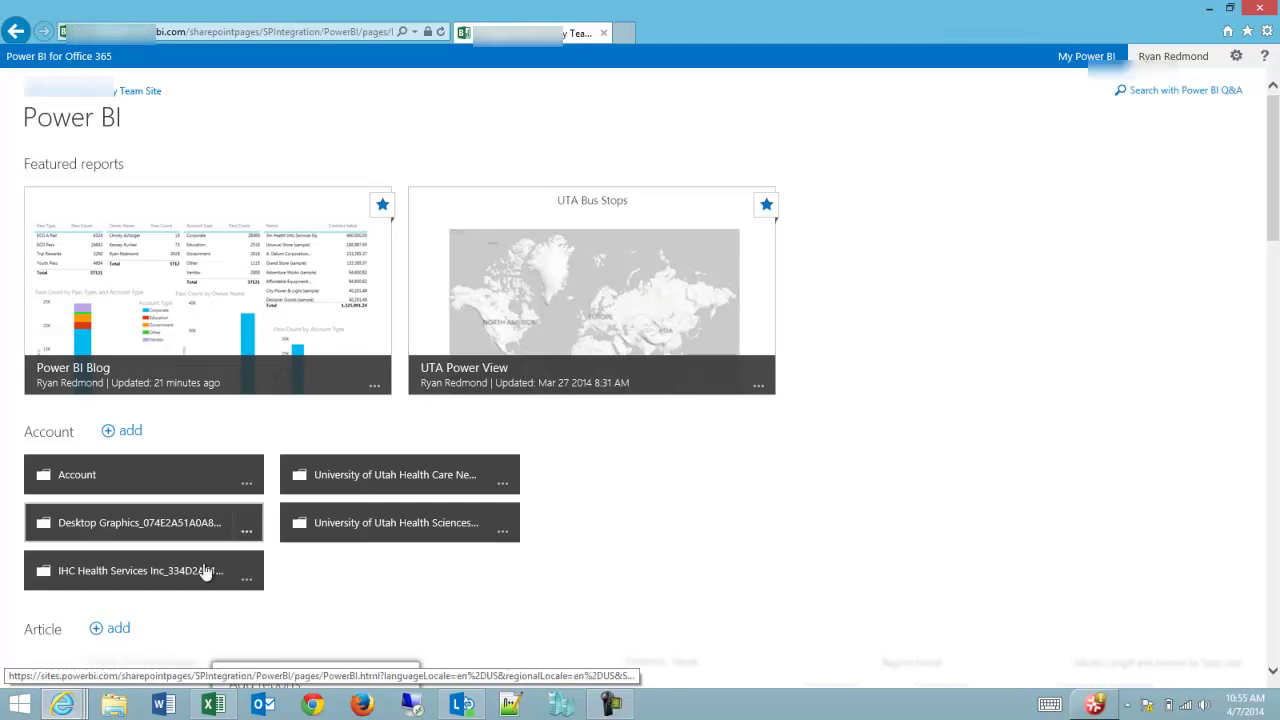
Step: Switch to the CRM browser window's Western National Title Insurance Company account and scroll to UTA Stop Map
click(72, 704)
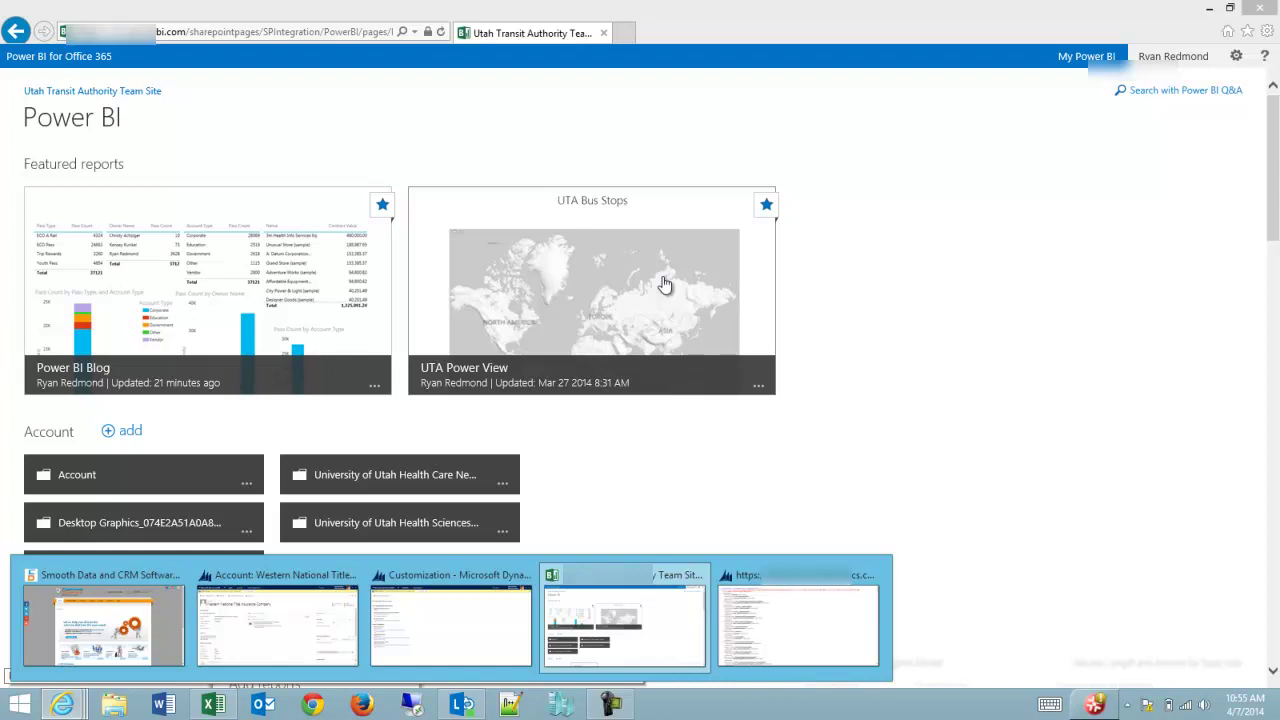
click(277, 577)
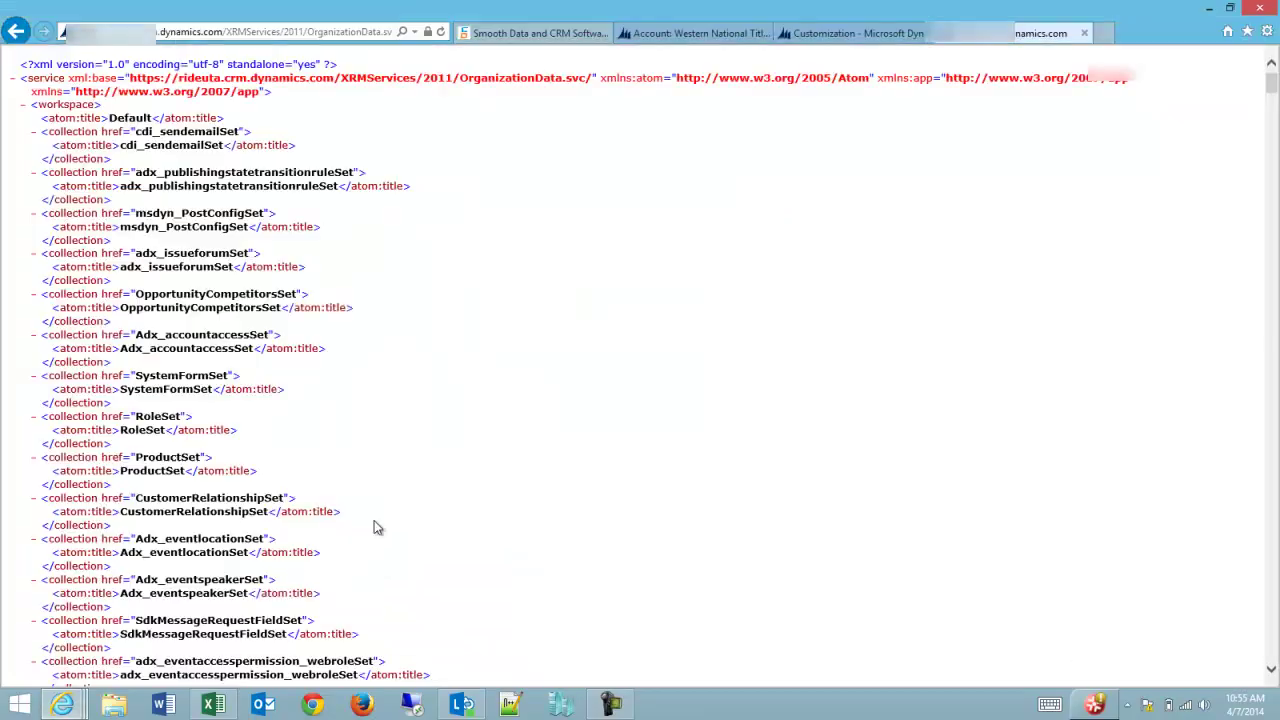
key(ctrl+shift+Tab)
key(ctrl+shift+Tab)
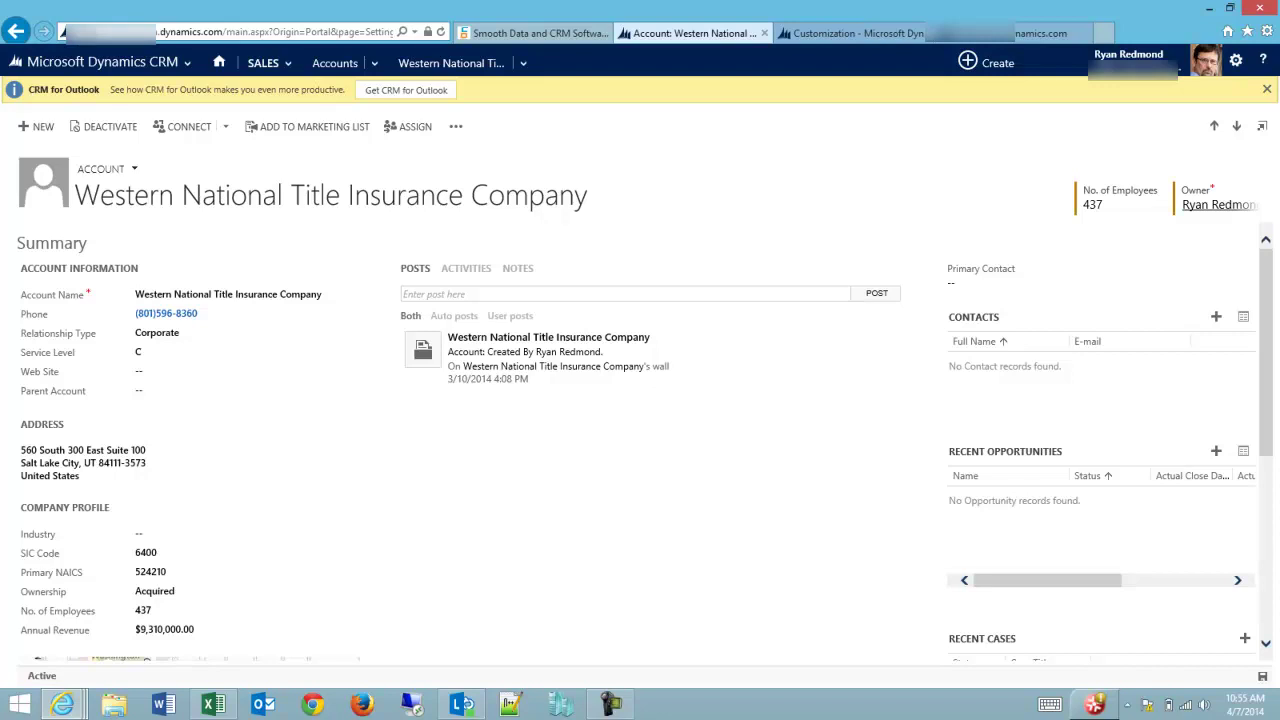
scroll(1271, 371, down, 3)
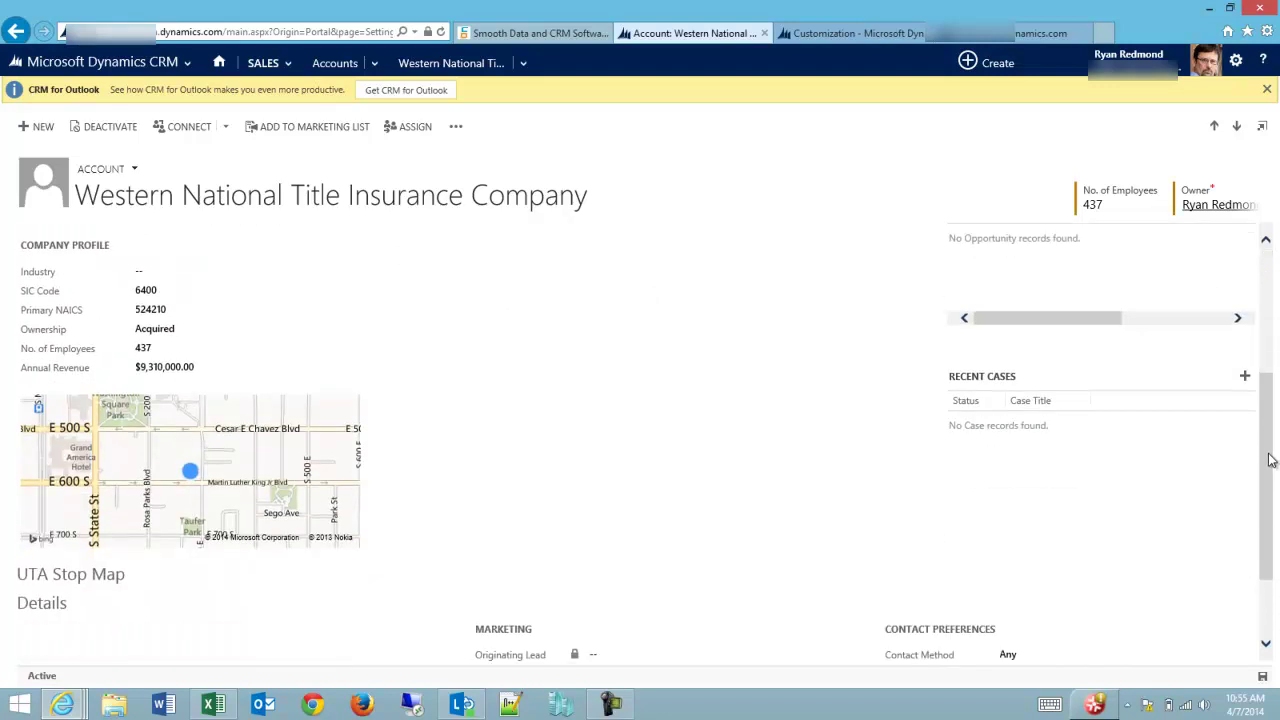
scroll(1271, 462, down, 2)
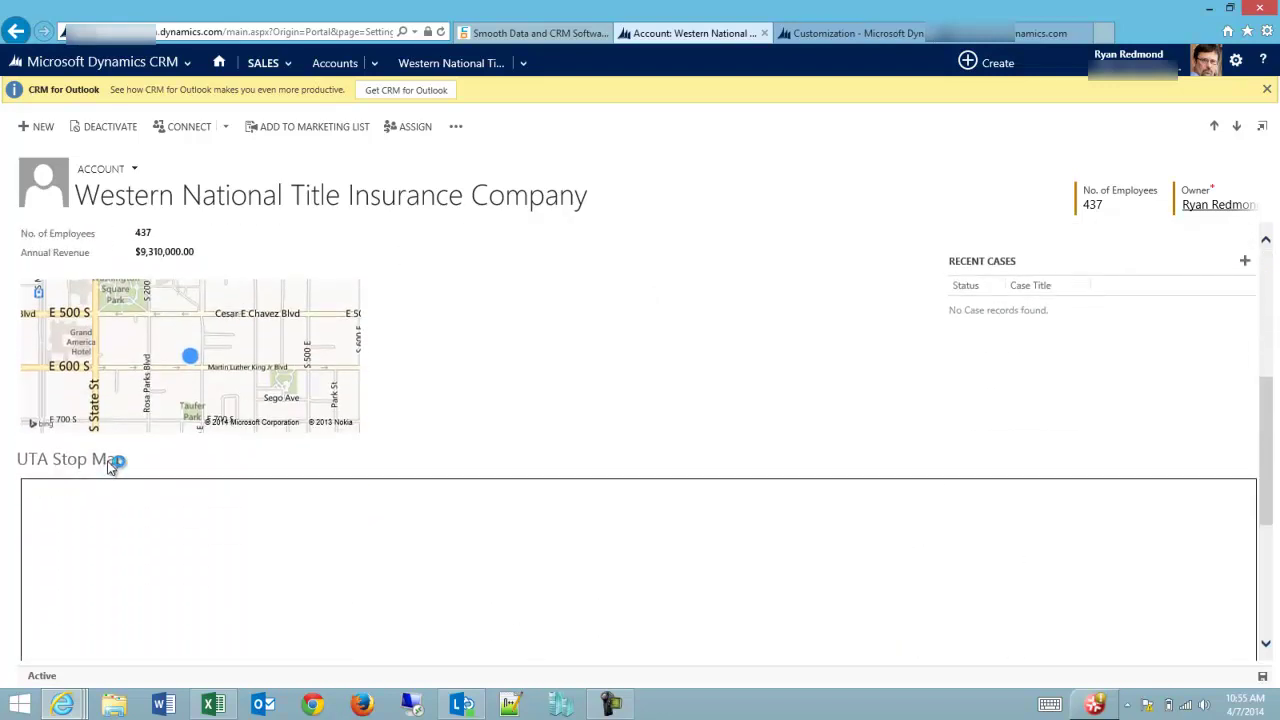
Step: Open the embedded UTA Bus Stops map full-screen in Excel Online
drag(1268, 400, 1270, 470)
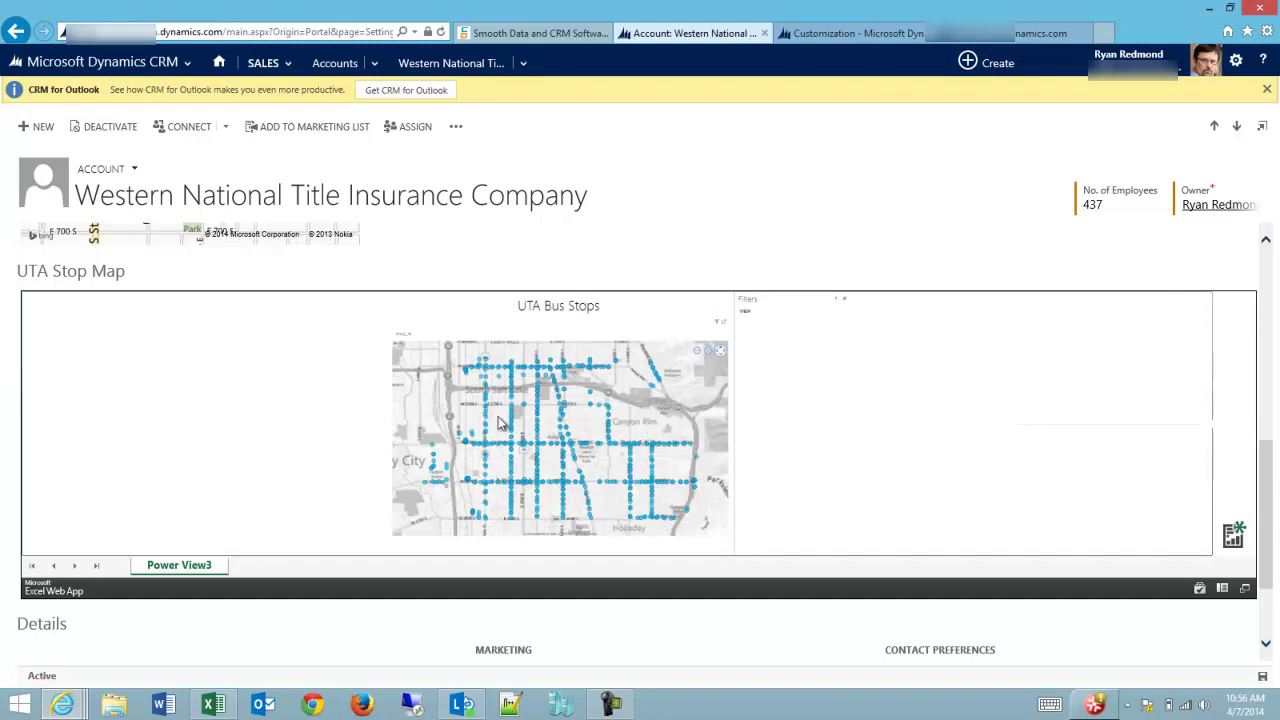
click(1246, 591)
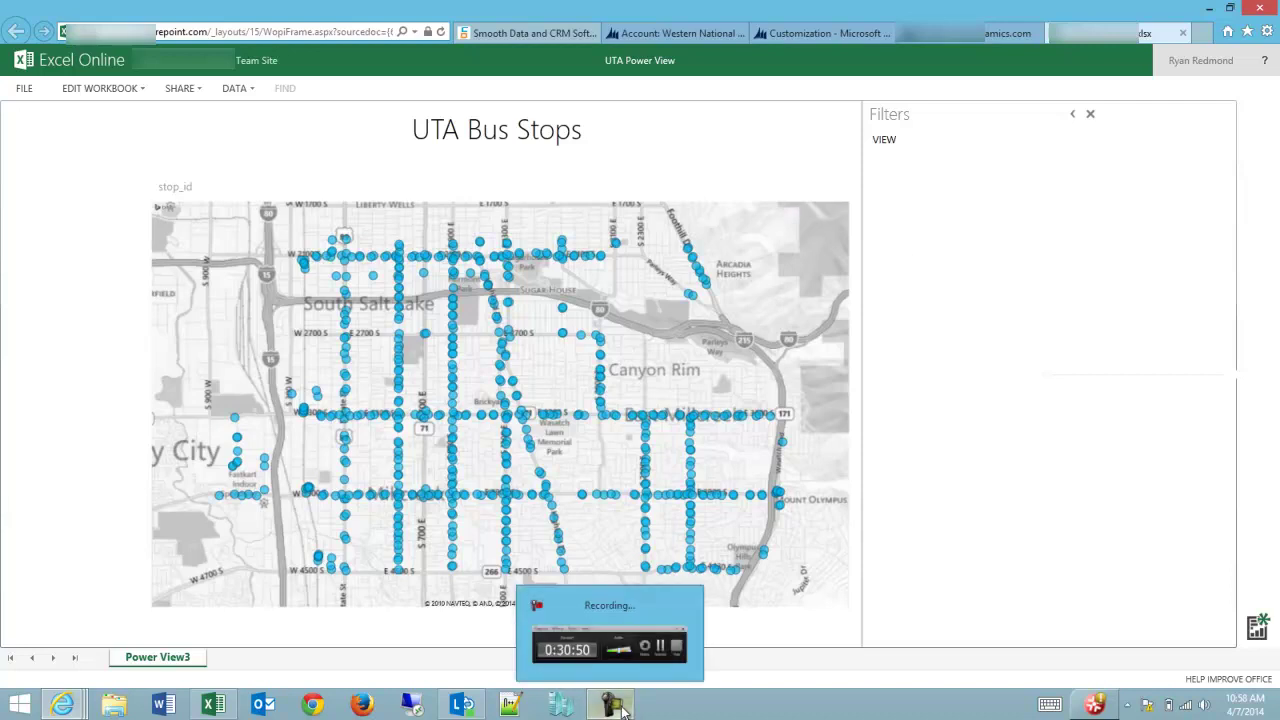
key(alt+Tab)
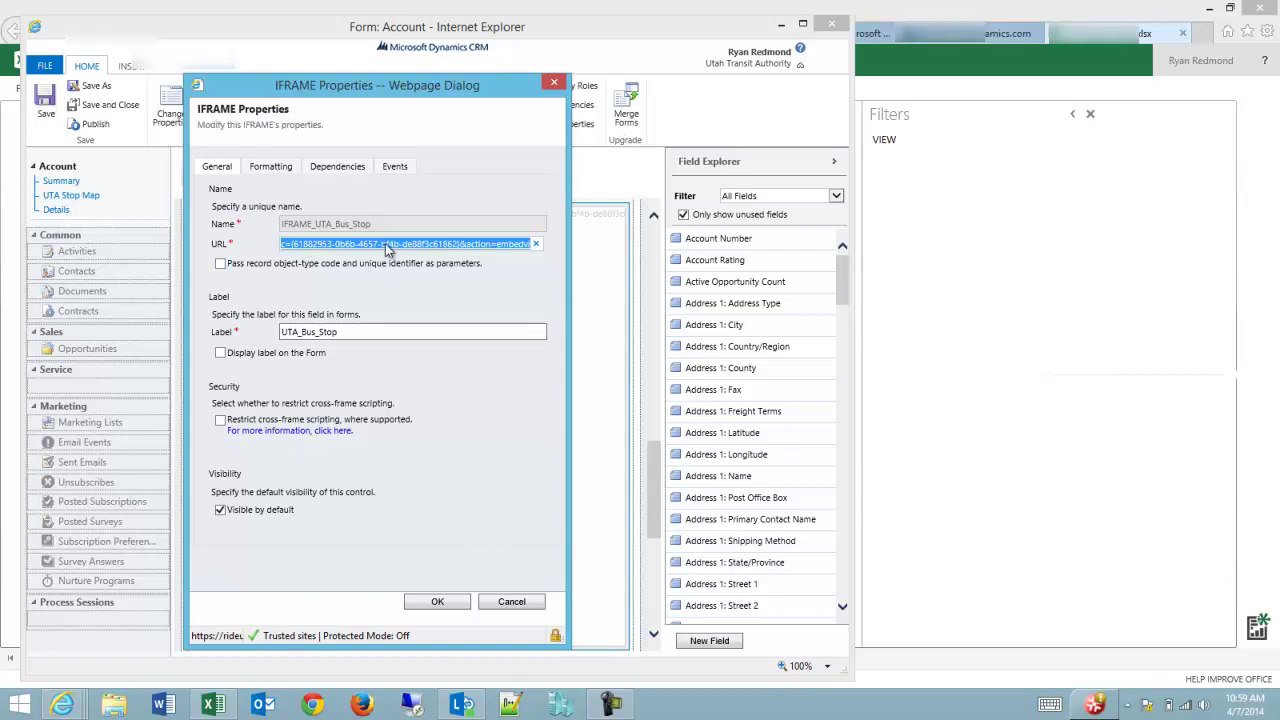
click(890, 14)
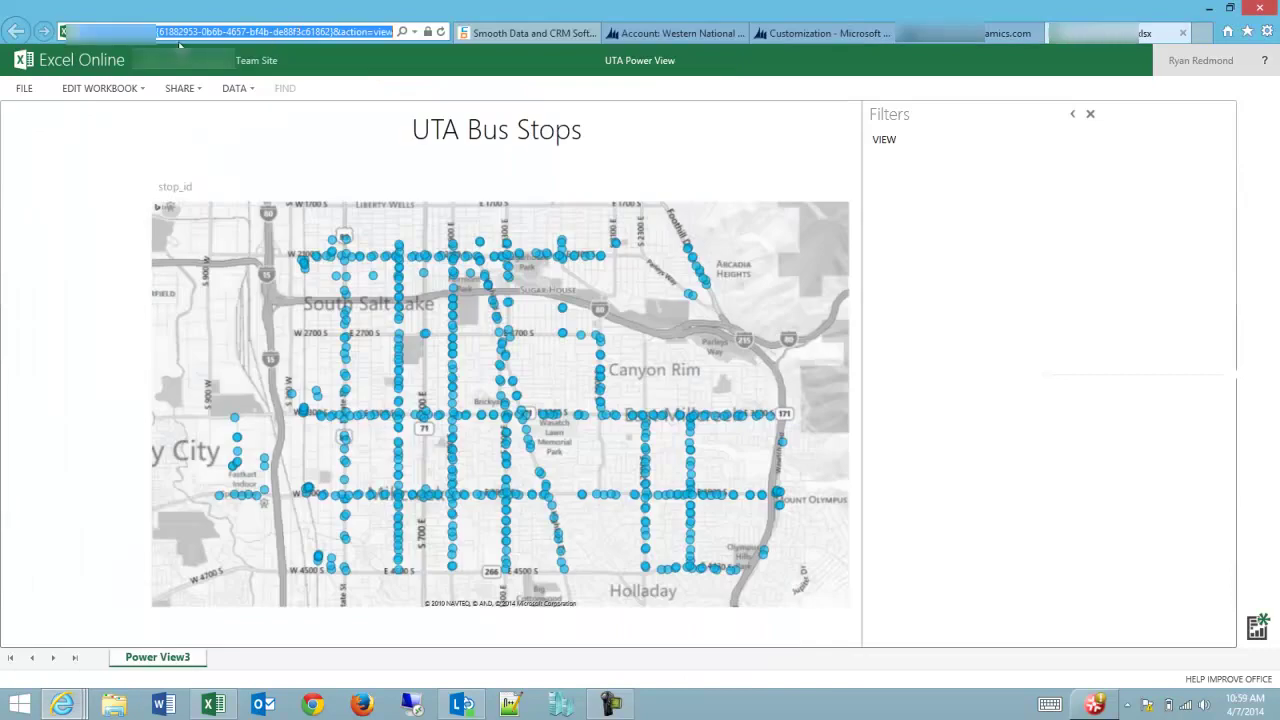